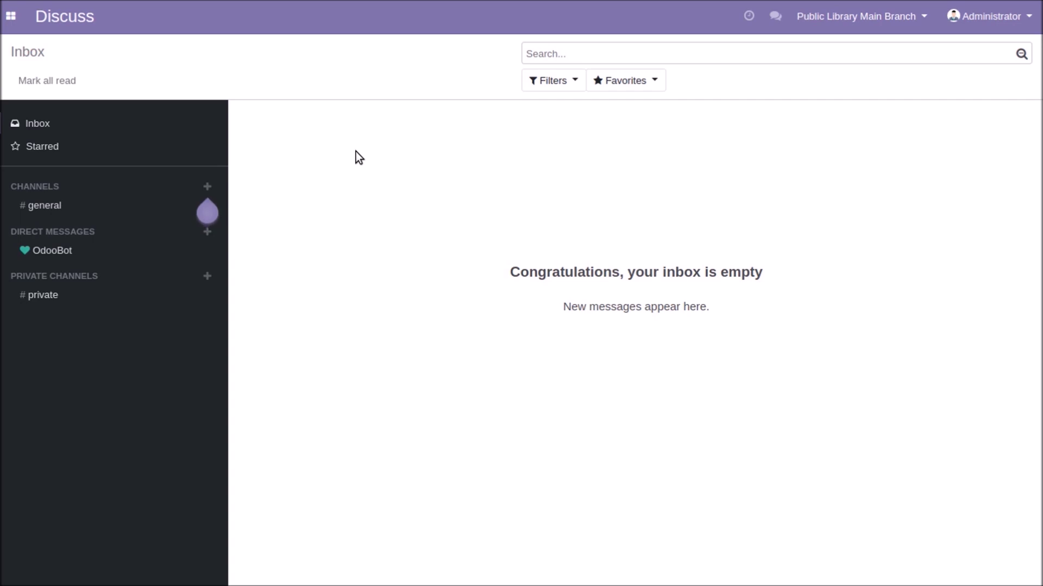
# Show the installed apps and examine the Library Management System module's entry.
pyautogui.click(11, 15)
pyautogui.click(32, 164)
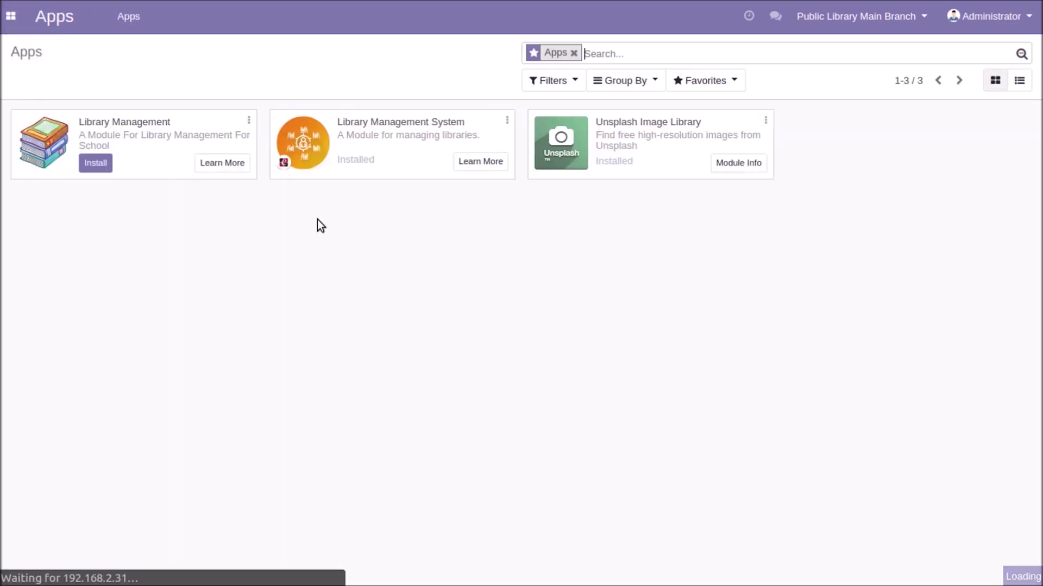
pyautogui.moveTo(339, 123); pyautogui.dragTo(468, 129)
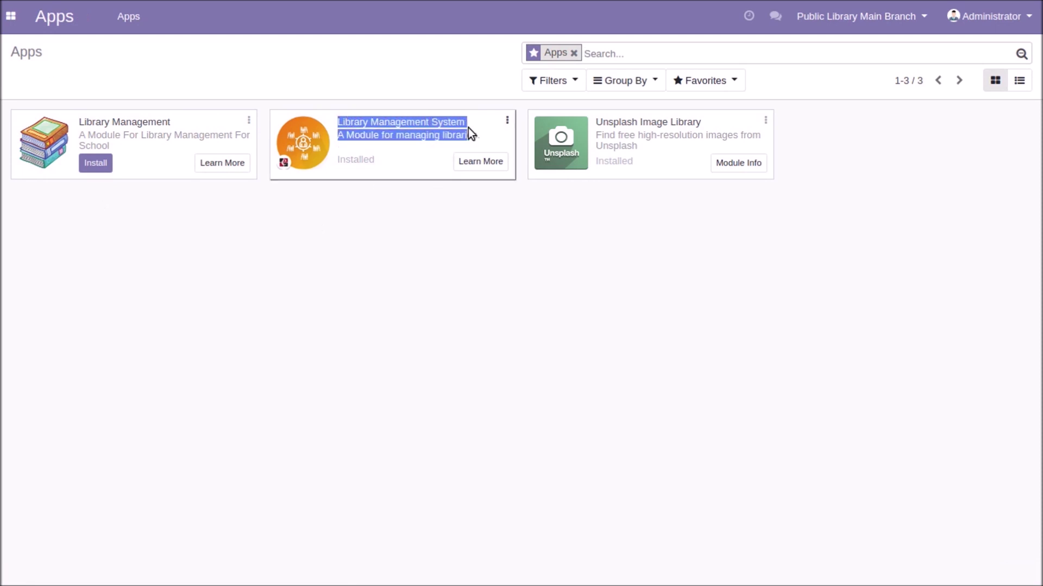
pyautogui.click(438, 191)
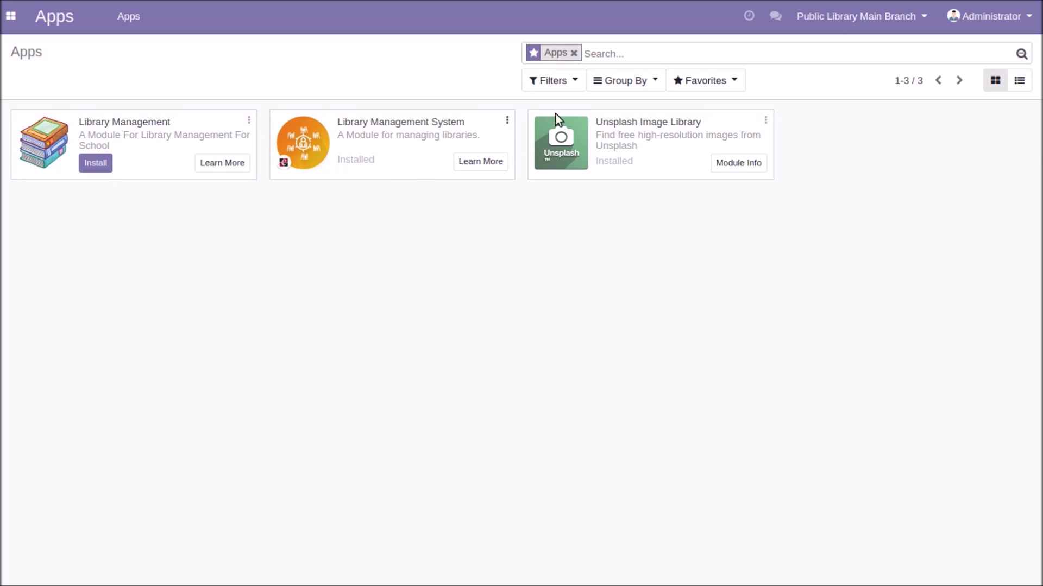
# Open the Library application and display the Issue Book records as kanban cards.
pyautogui.click(10, 23)
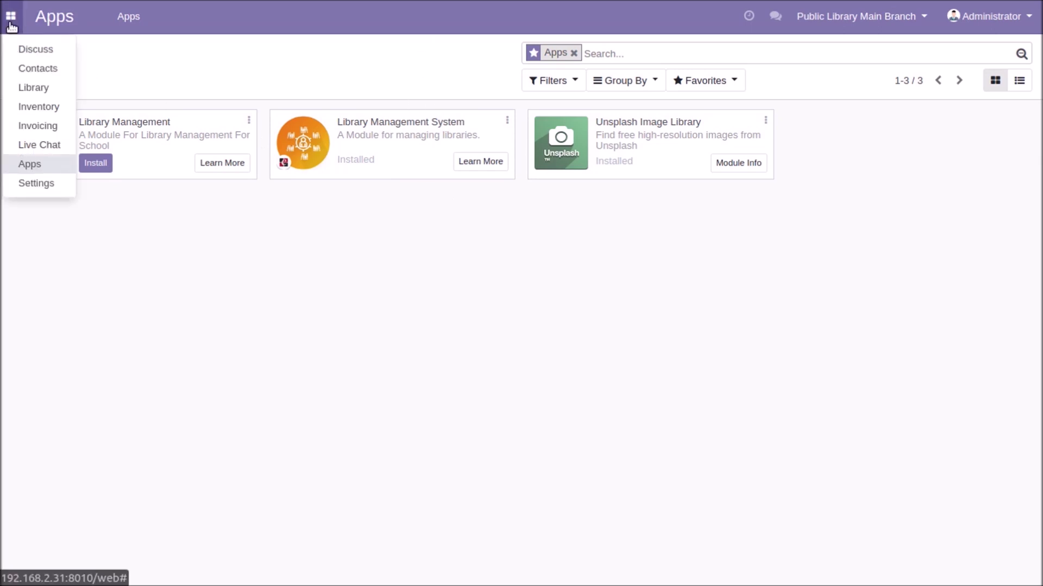
pyautogui.click(41, 88)
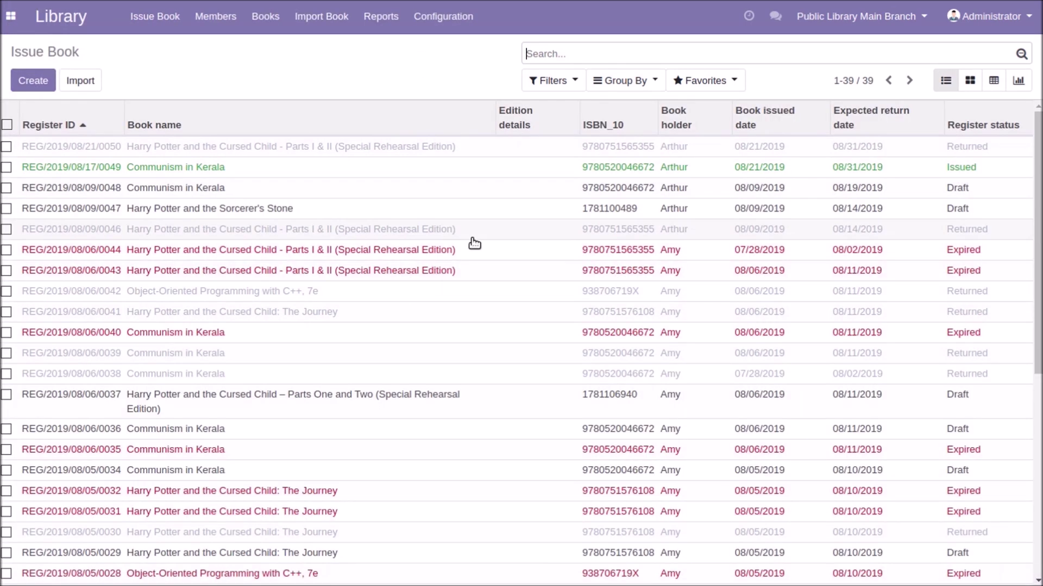
pyautogui.click(970, 81)
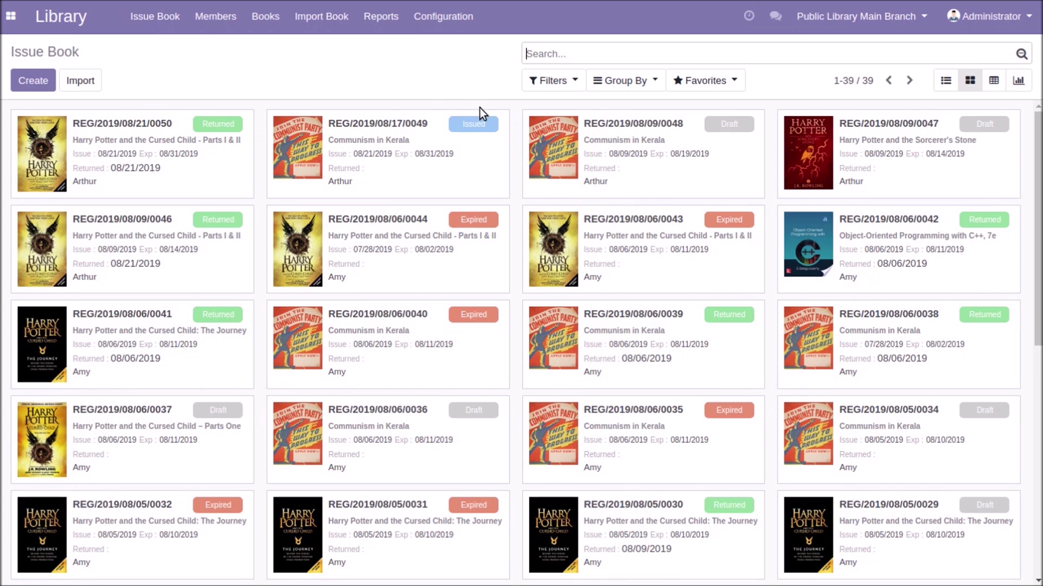
# Open the Library settings and examine the return date calculation and its Return in period.
pyautogui.click(459, 31)
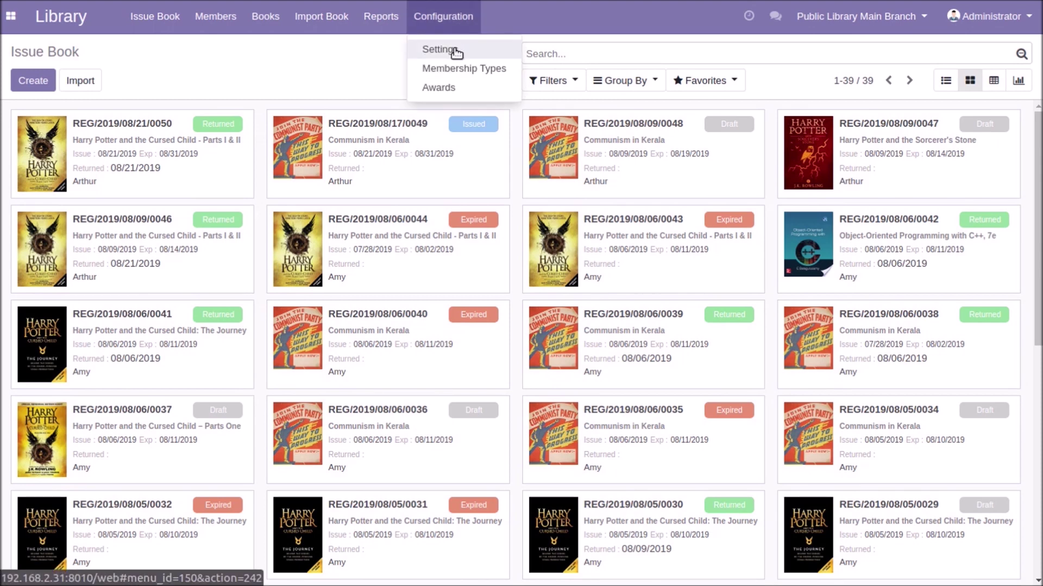
pyautogui.click(455, 51)
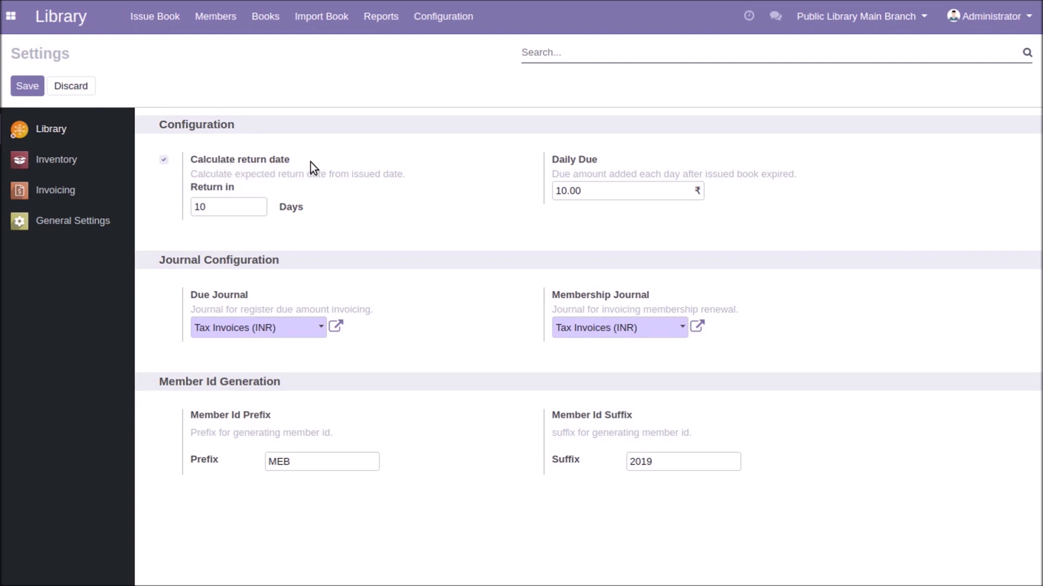
pyautogui.doubleClick(221, 209)
# Start a new record in the Books list and mark the product as Is a Book.
pyautogui.click(267, 23)
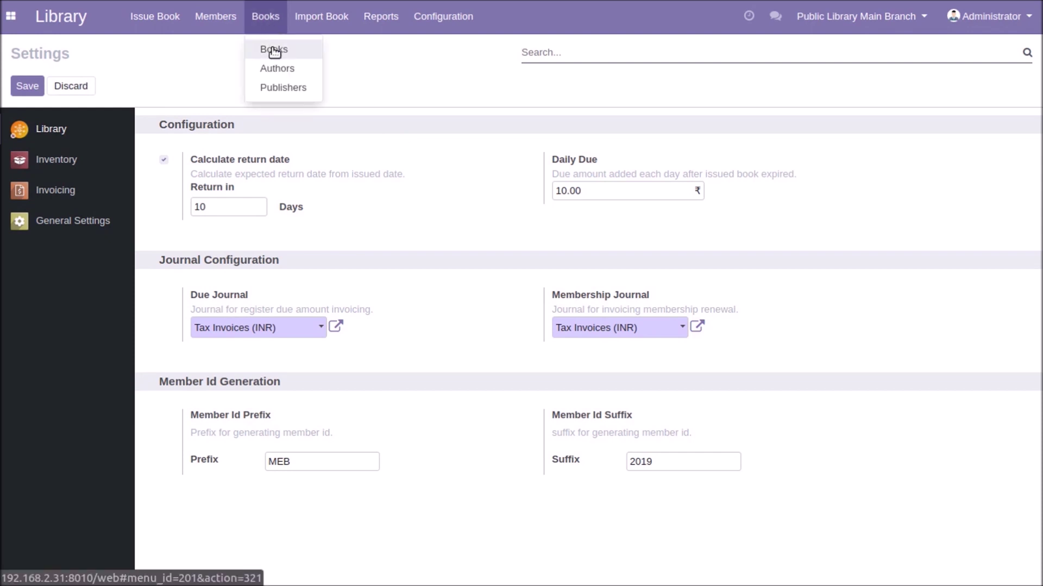
pyautogui.click(274, 51)
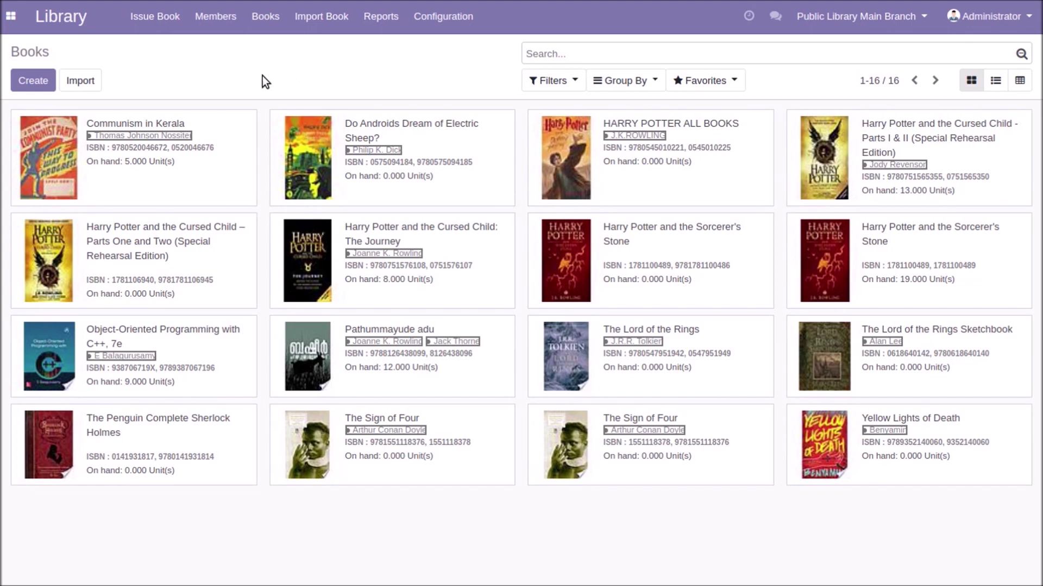
pyautogui.click(27, 78)
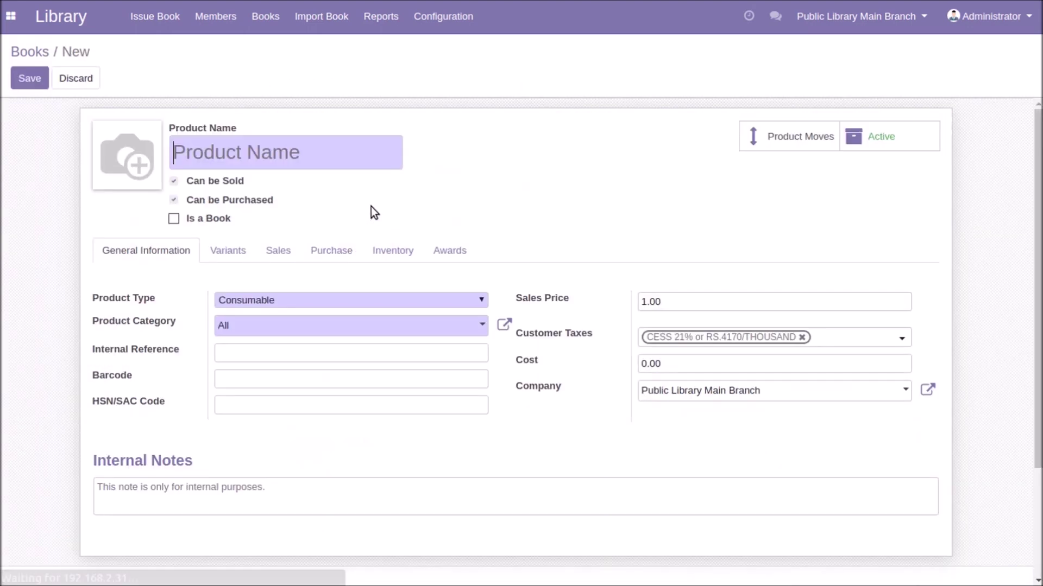
pyautogui.click(188, 156)
pyautogui.click(443, 156)
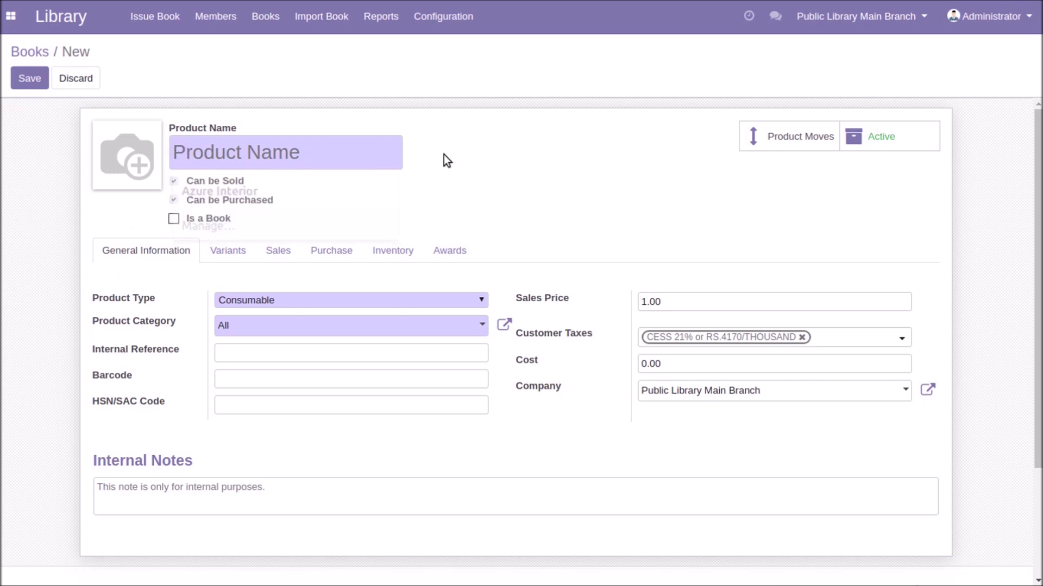
pyautogui.click(174, 219)
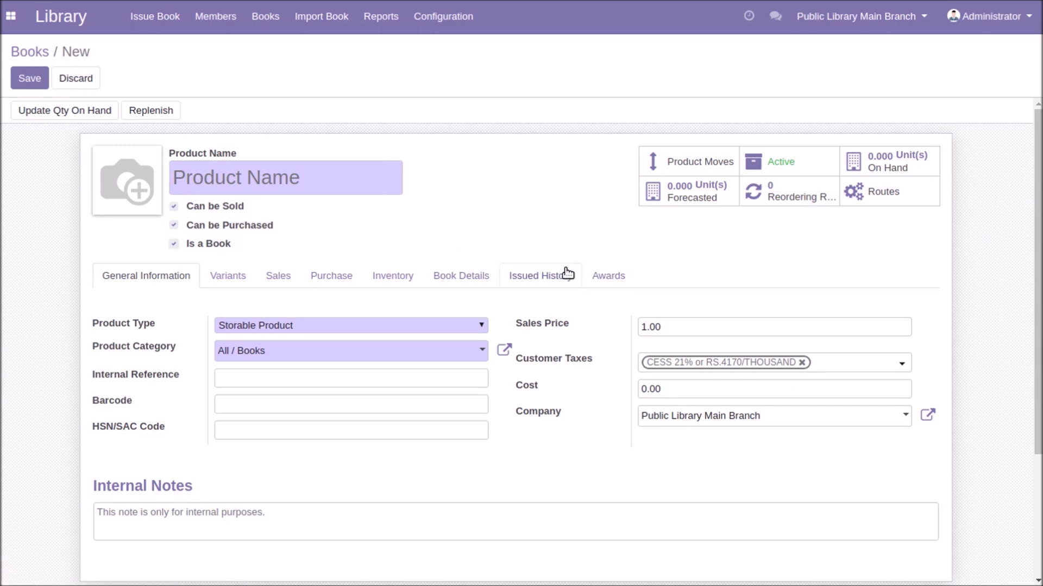
# Examine the Book Details, Issued History and Awards sections of the new book form.
pyautogui.click(475, 276)
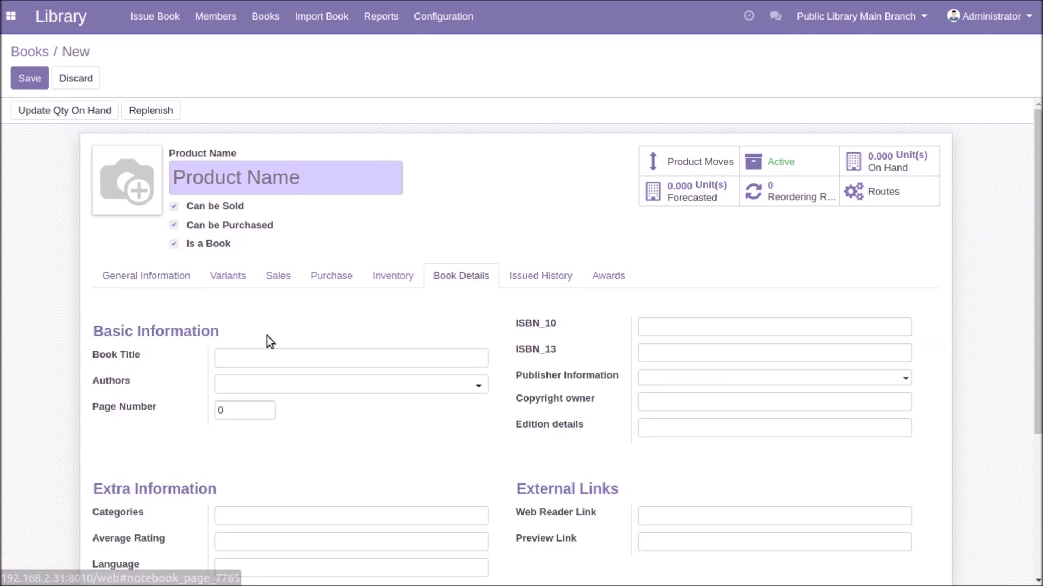
pyautogui.click(558, 278)
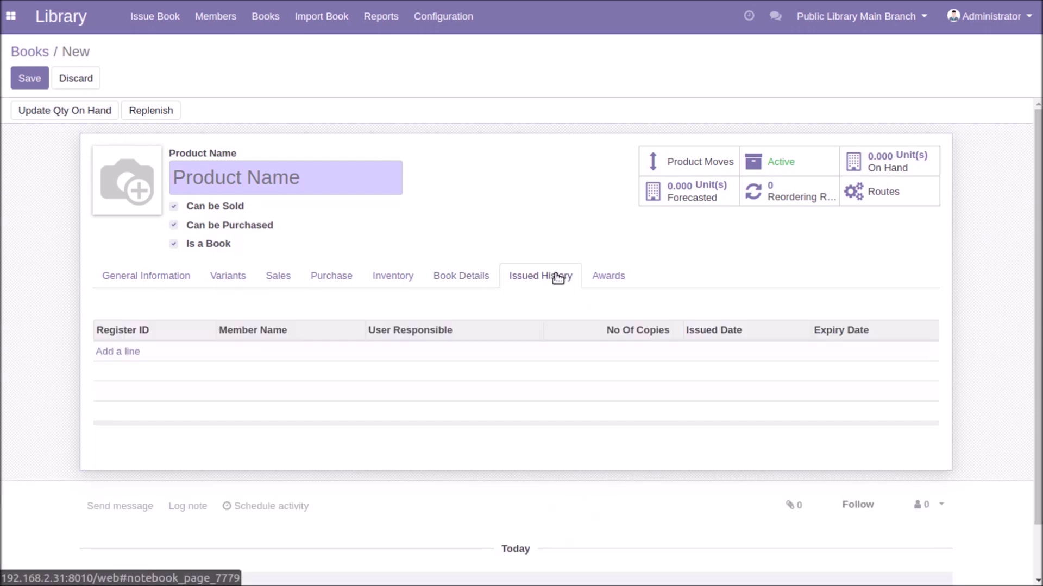
pyautogui.click(610, 280)
pyautogui.click(346, 181)
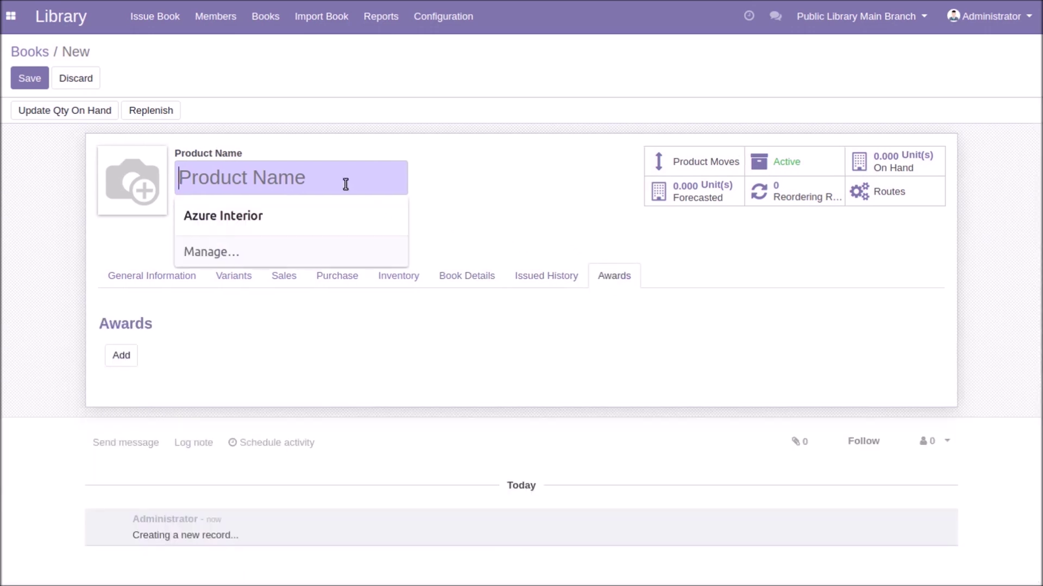
# Add Joanne K. Rowling and John Tiffany as authors in the Book Details and view the available publishers.
pyautogui.click(459, 275)
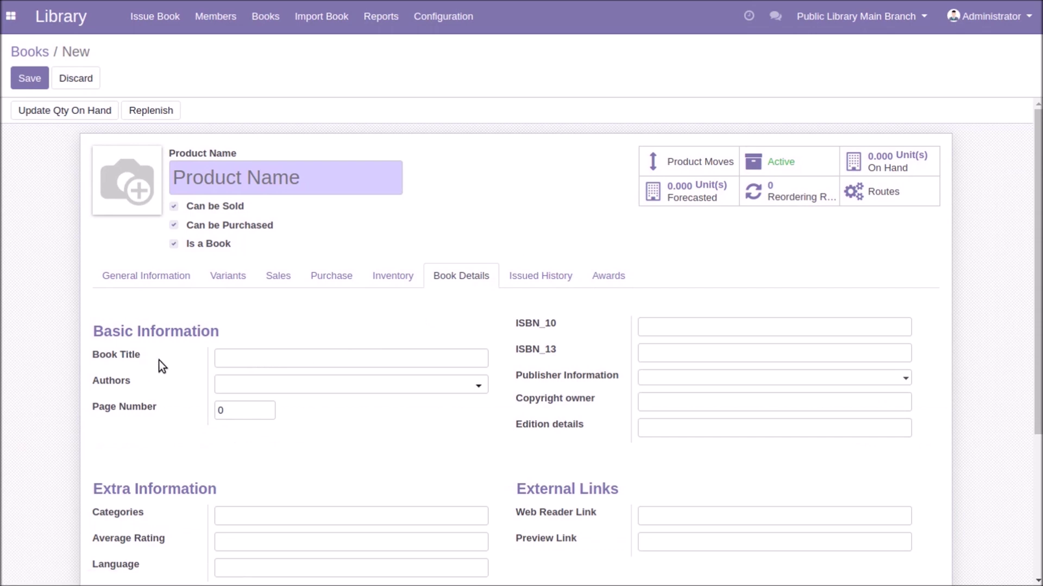
pyautogui.scroll(-3, 194, 344)
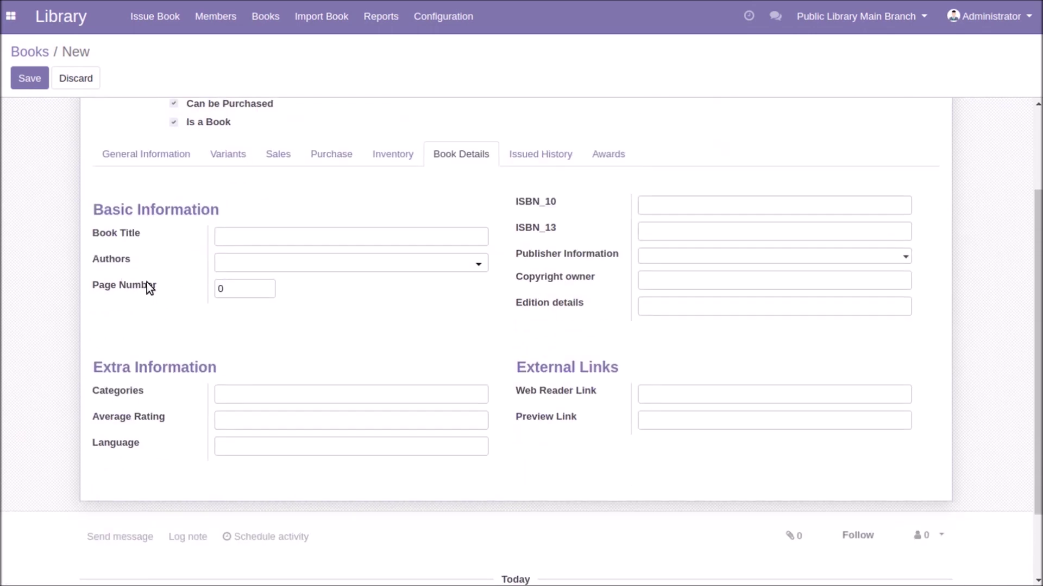
pyautogui.click(288, 261)
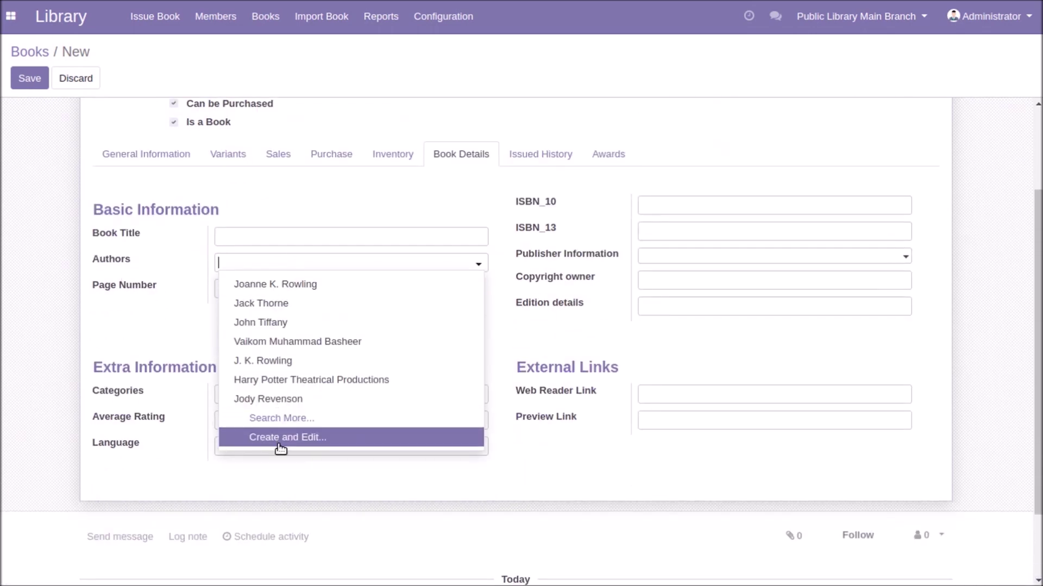
pyautogui.click(297, 288)
pyautogui.click(365, 265)
pyautogui.click(345, 302)
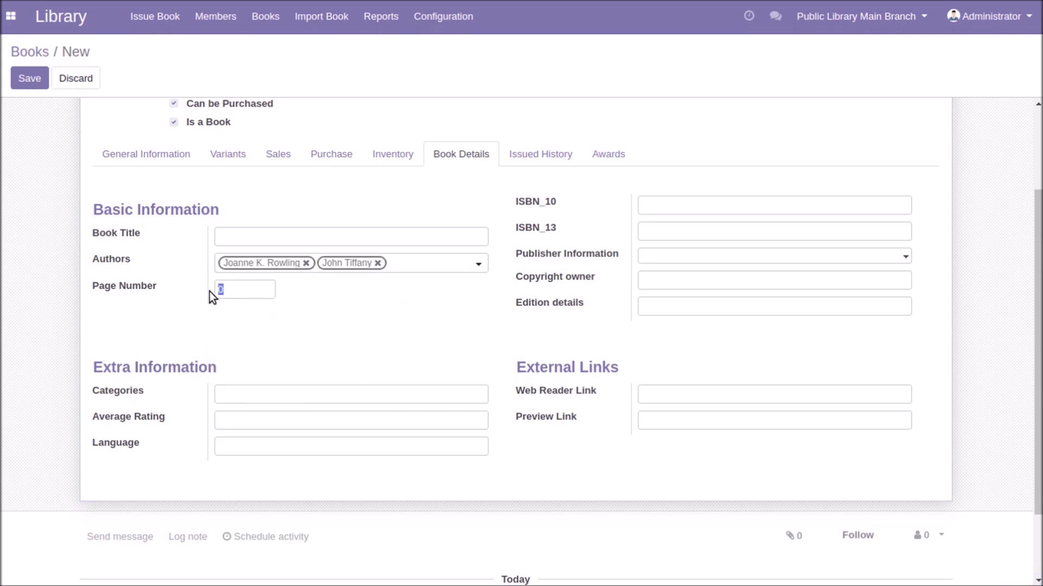
pyautogui.click(612, 354)
pyautogui.click(675, 262)
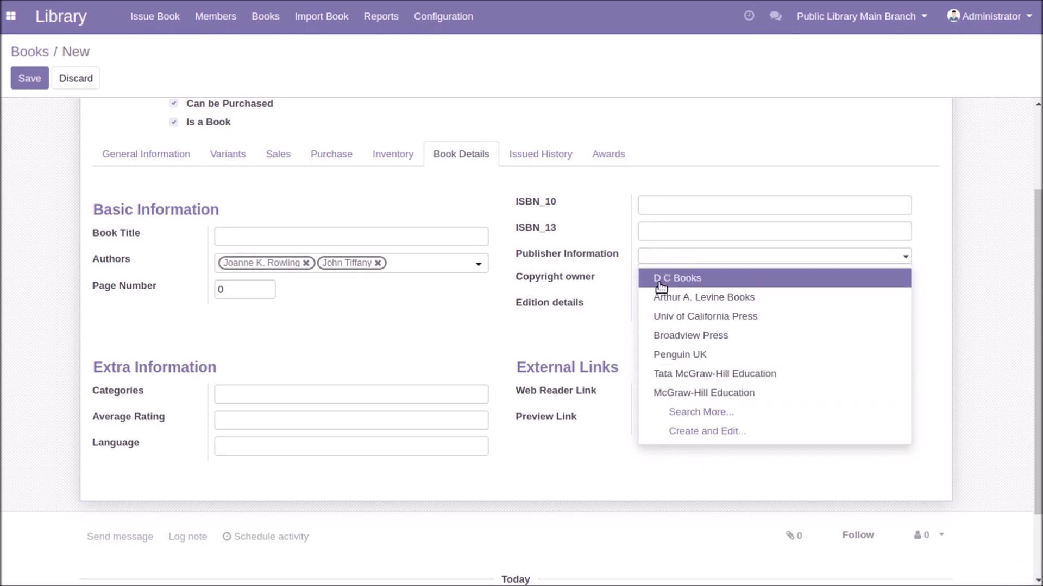
pyautogui.click(599, 325)
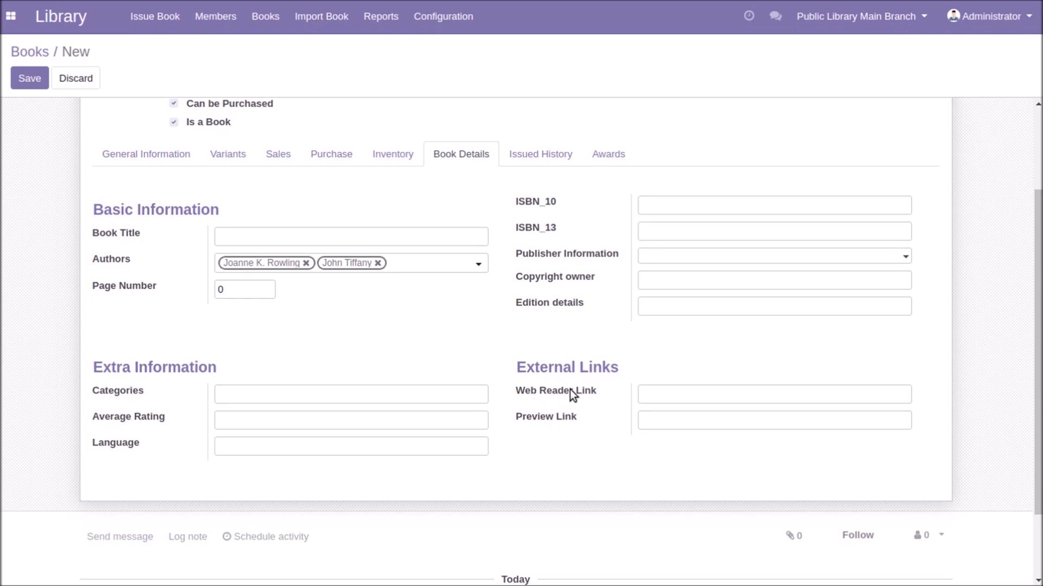
# Review the book's Issued History and inspect the new book award form with its award name choices, closing it without adding an award.
pyautogui.scroll(3, 569, 389)
pyautogui.click(557, 277)
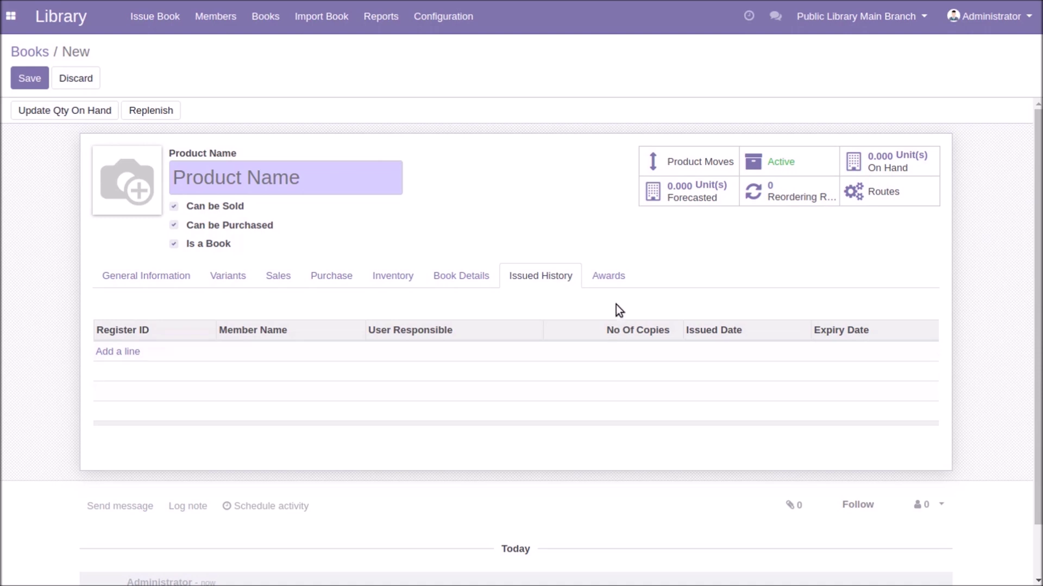
pyautogui.click(609, 277)
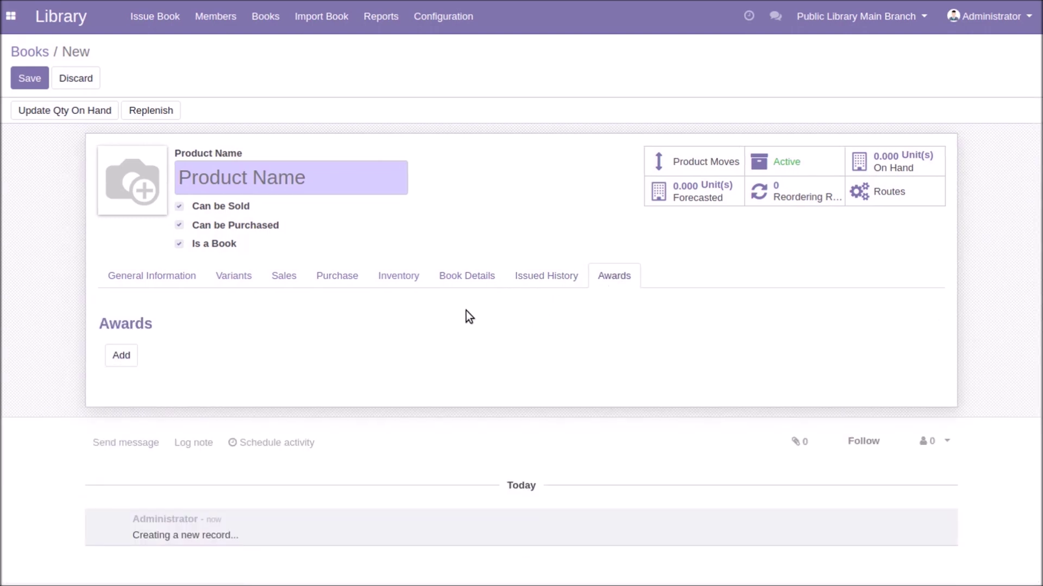
pyautogui.click(121, 355)
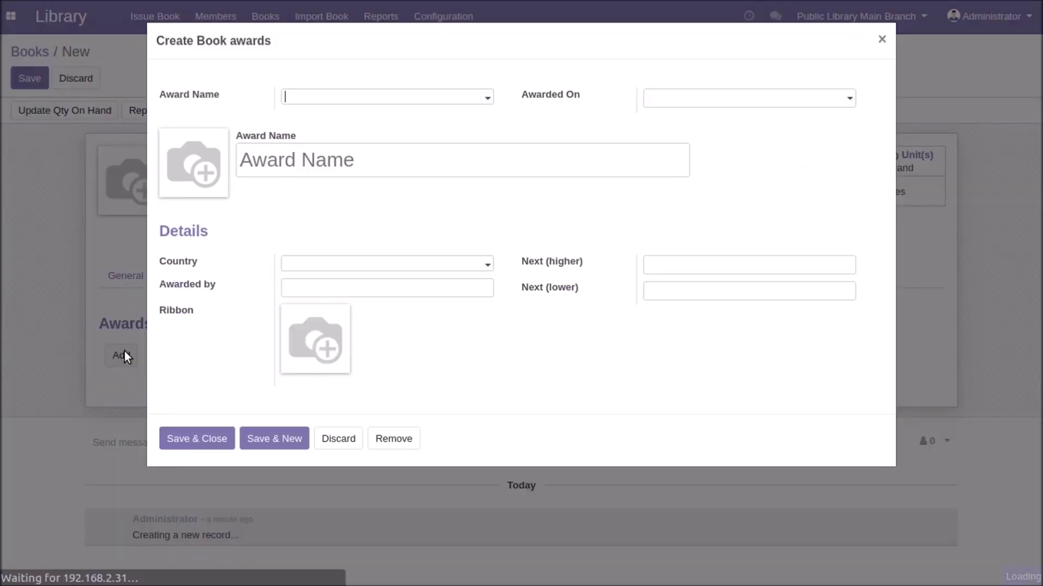
pyautogui.click(472, 104)
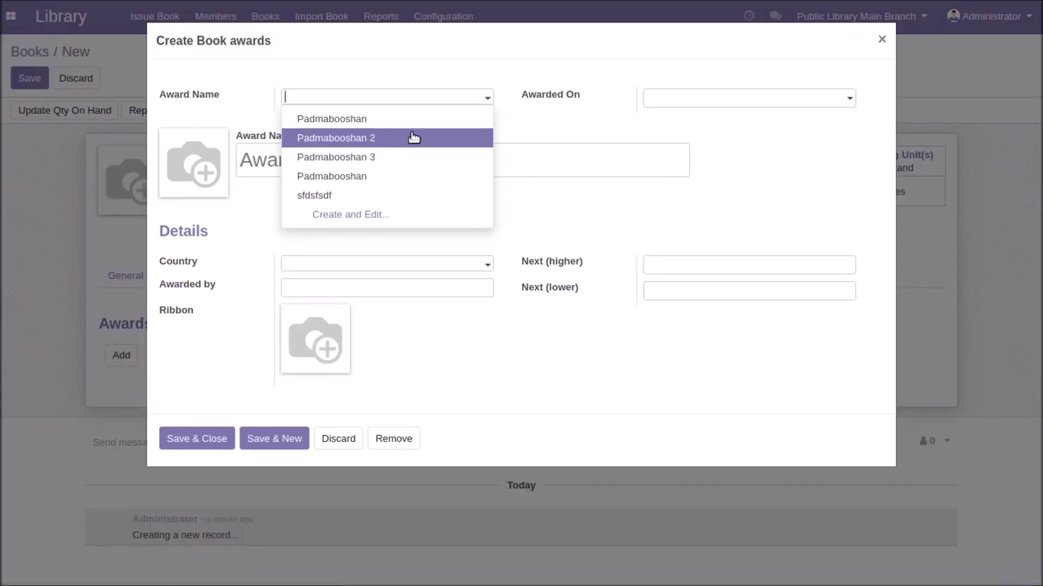
pyautogui.click(522, 119)
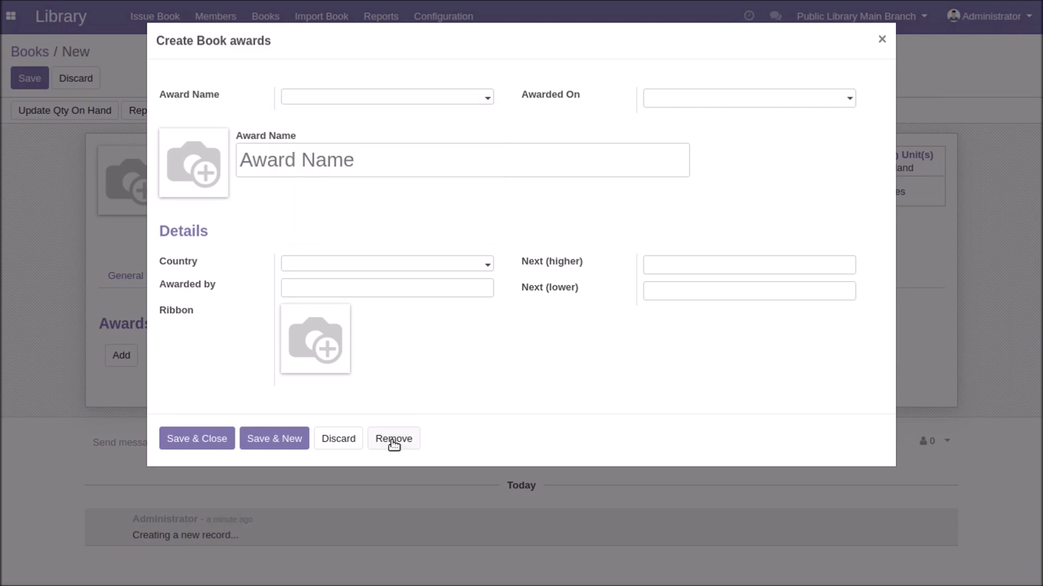
pyautogui.click(459, 100)
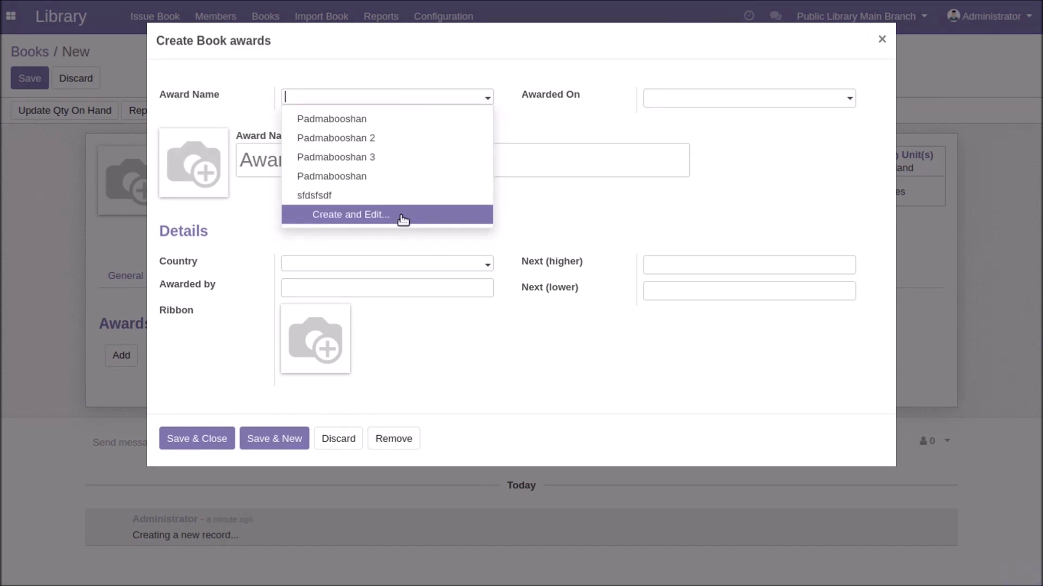
pyautogui.click(515, 288)
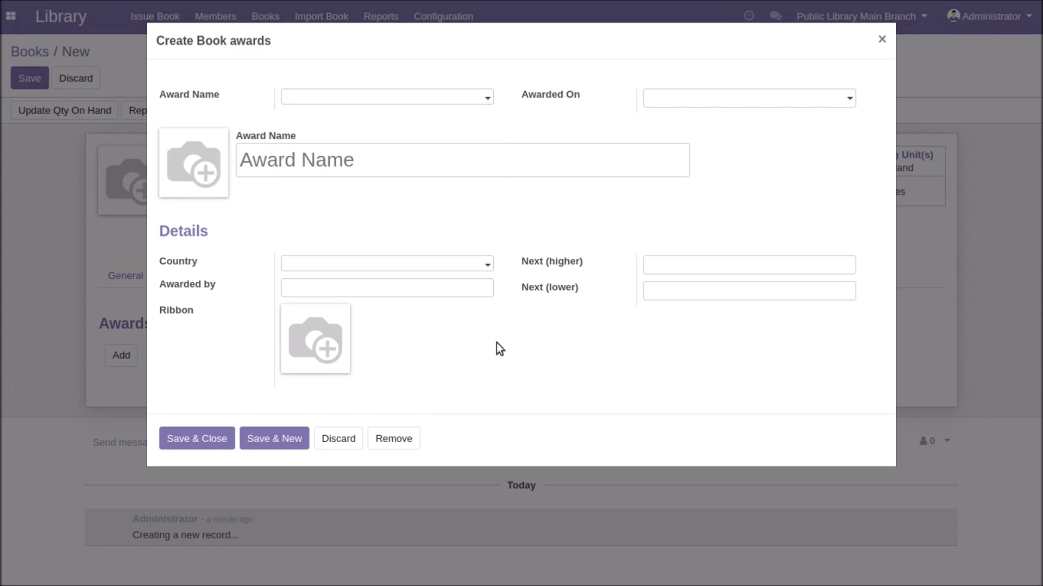
pyautogui.click(883, 39)
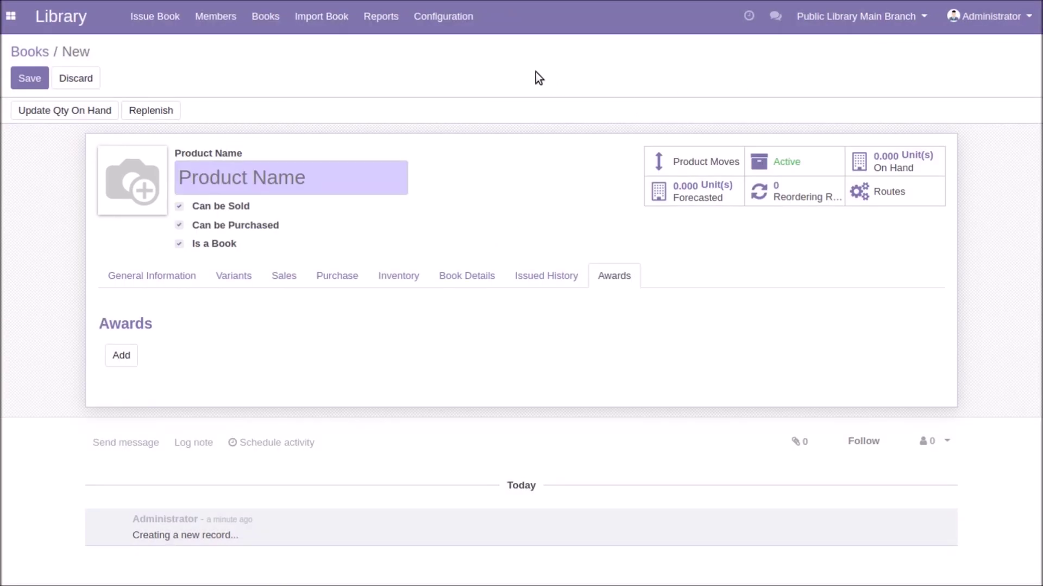
# Open the Padmabooshan 3 award from the configured Awards in edit mode and examine its Award Name.
pyautogui.click(464, 20)
pyautogui.click(462, 91)
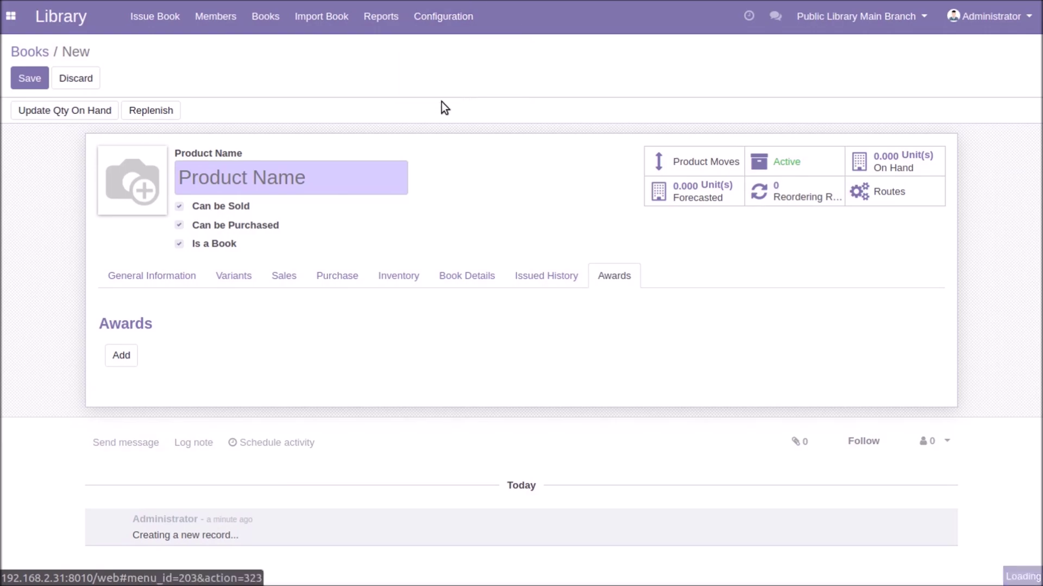
pyautogui.click(298, 121)
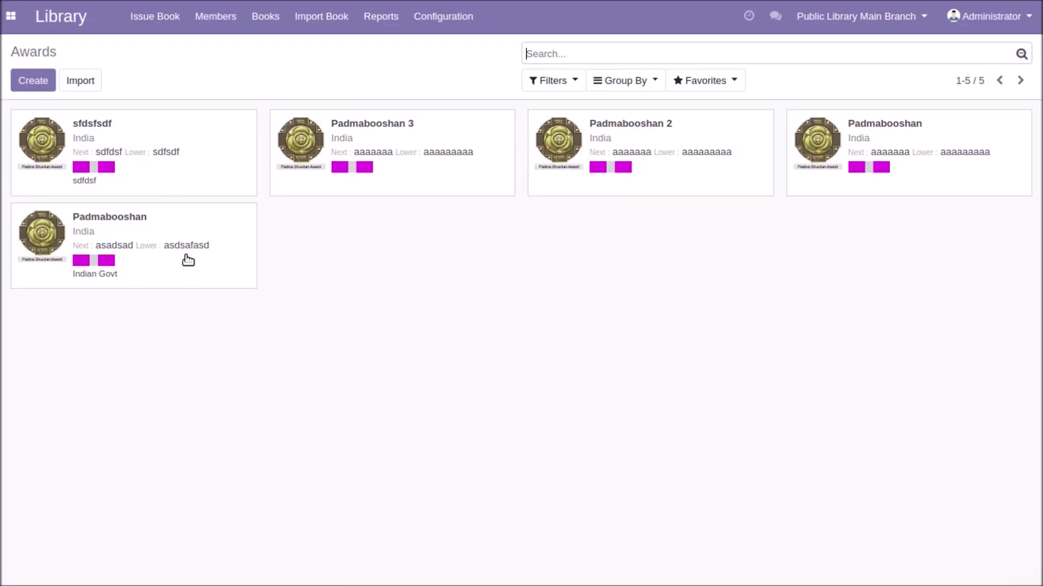
pyautogui.click(446, 175)
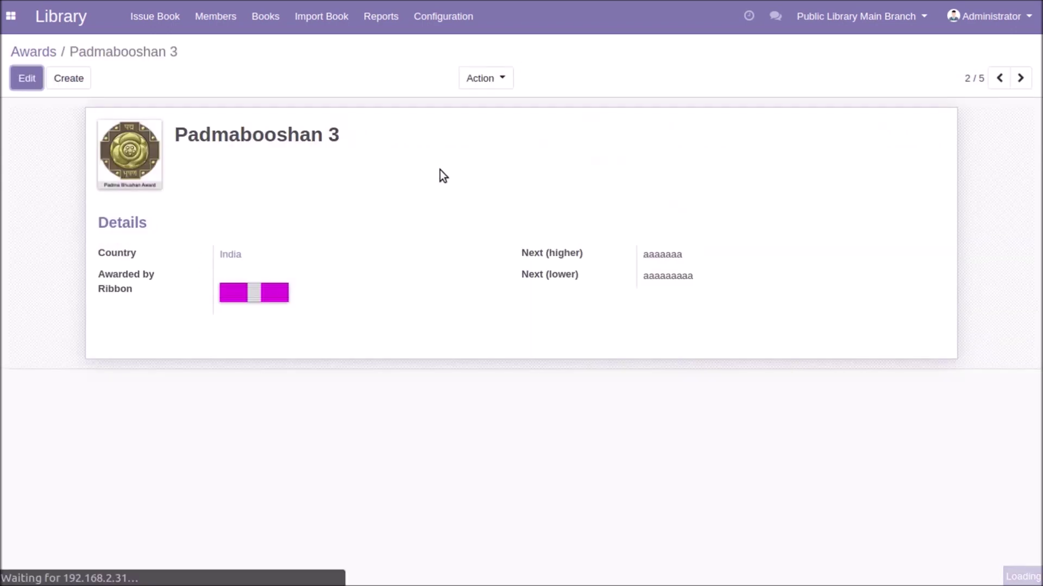
pyautogui.click(24, 80)
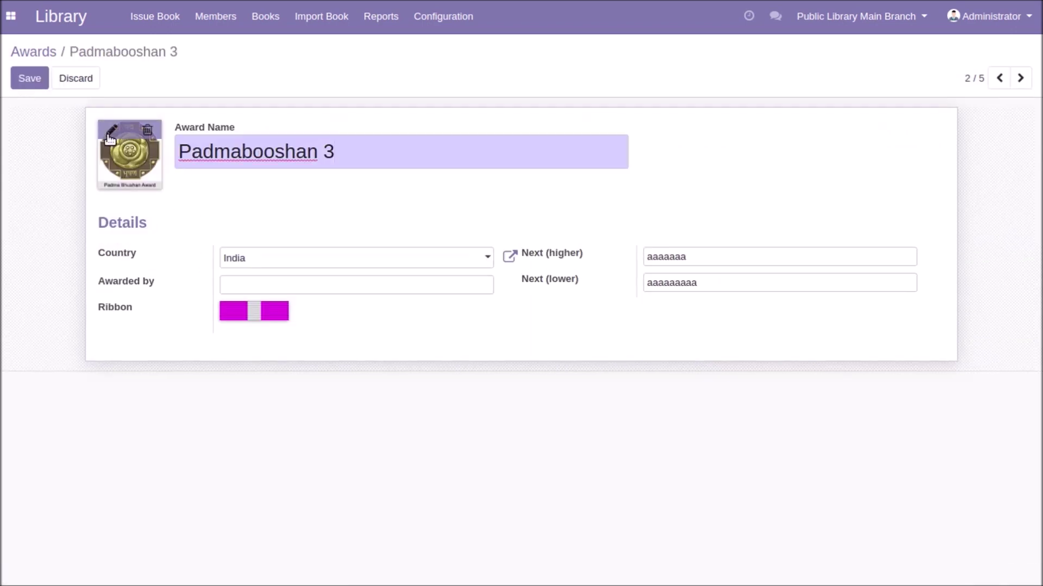
pyautogui.moveTo(351, 155); pyautogui.dragTo(167, 149)
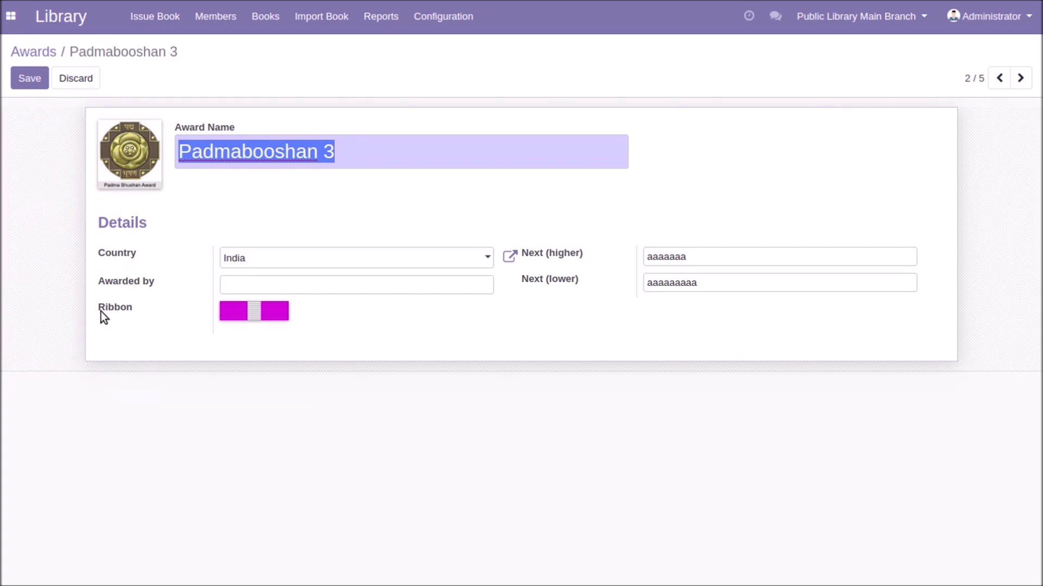
pyautogui.moveTo(237, 312)
pyautogui.click(33, 52)
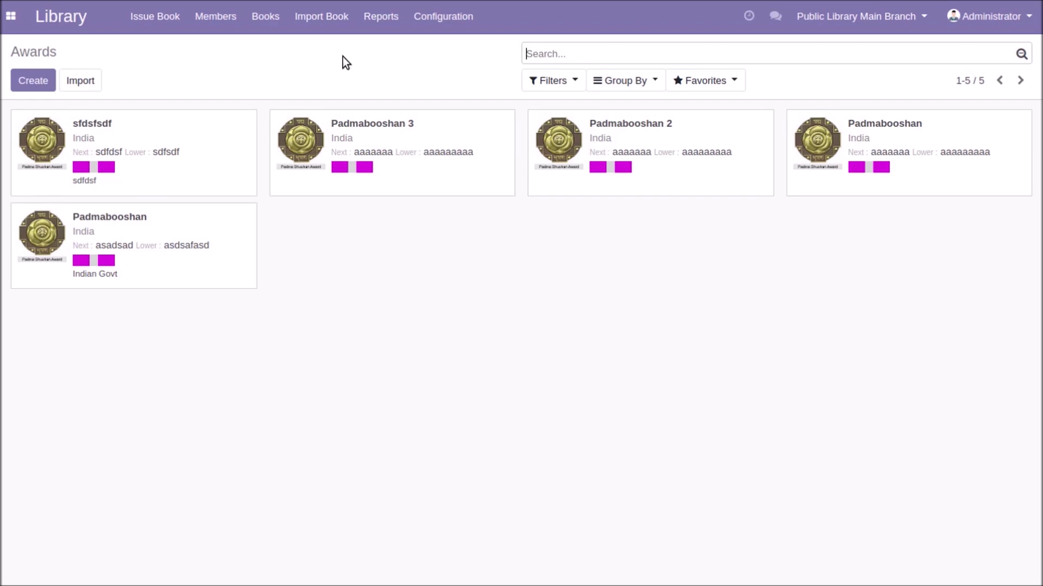
pyautogui.click(325, 21)
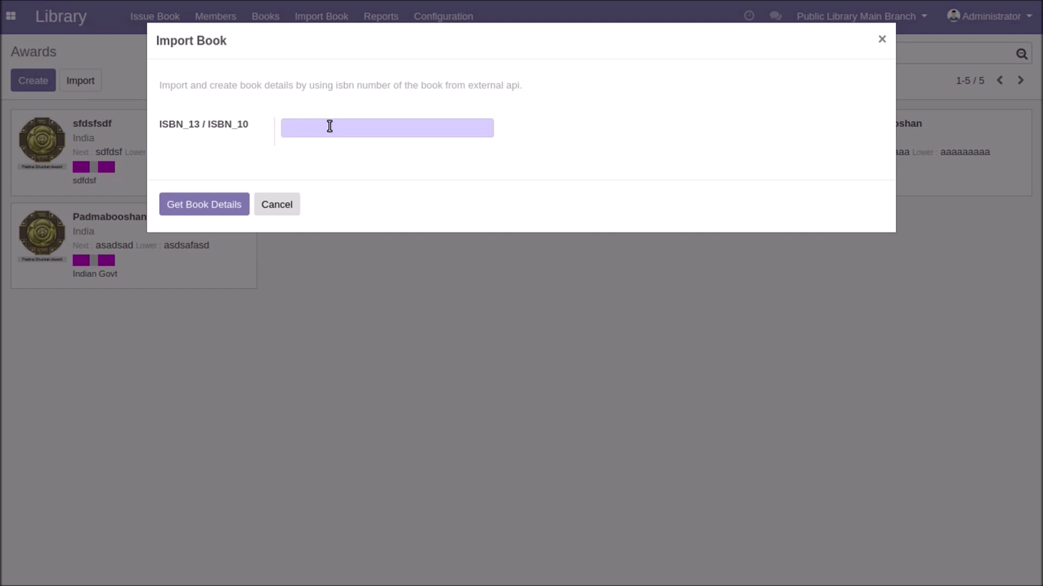
pyautogui.hotkey('ctrl', 'v')
pyautogui.moveTo(348, 126); pyautogui.dragTo(290, 128)
pyautogui.click(210, 204)
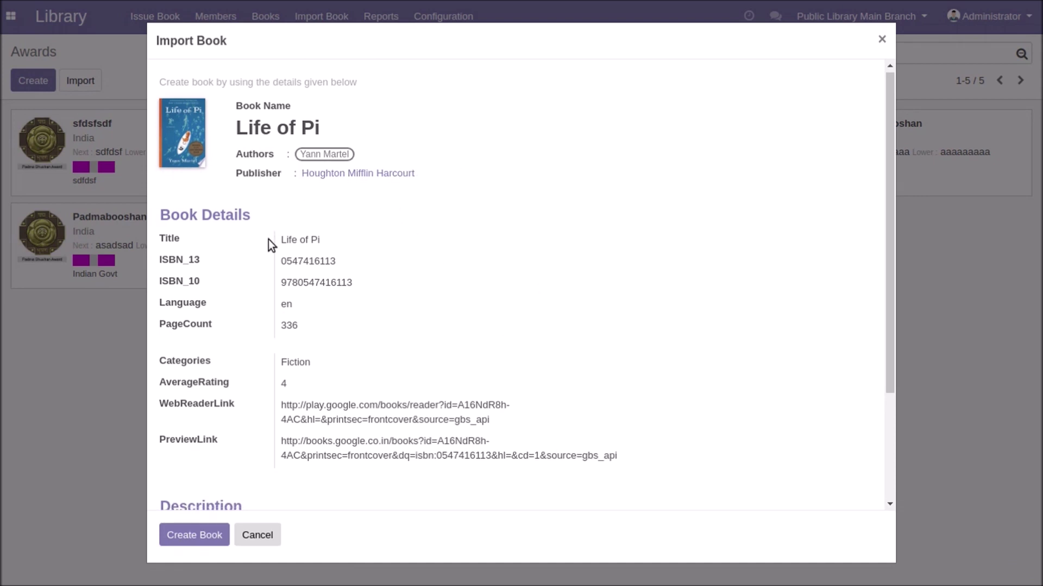
pyautogui.scroll(-4, 270, 242)
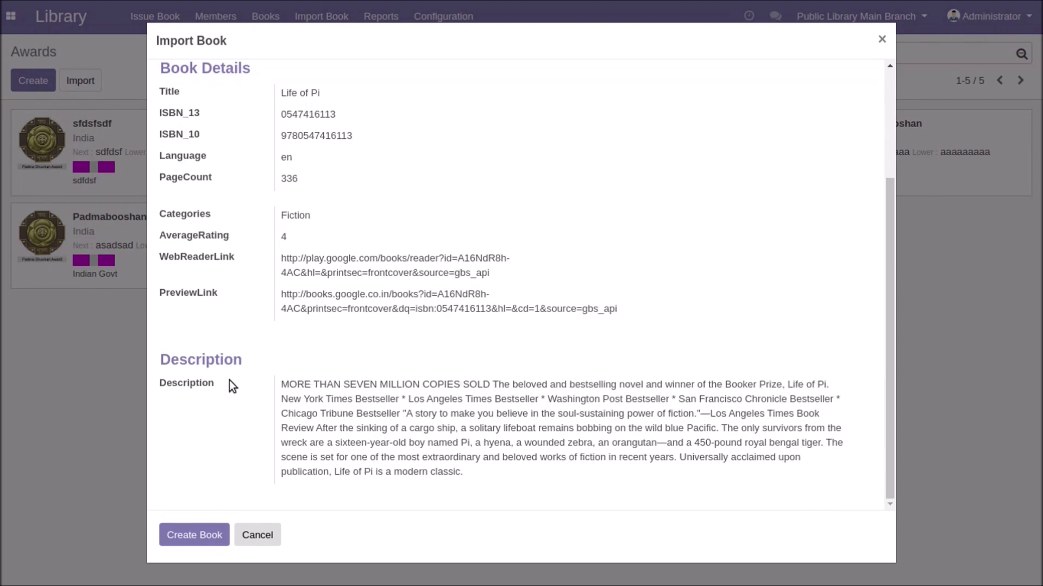
pyautogui.click(196, 538)
# Open the Life of Pi record from the books list and examine its Book Details, including the ISBN numbers and external links.
pyautogui.click(283, 23)
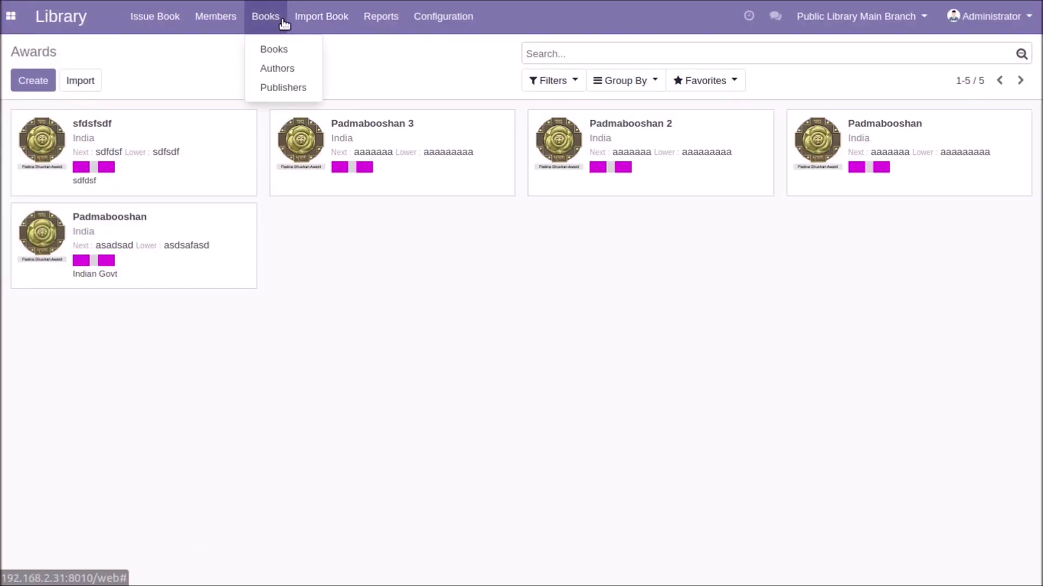
pyautogui.click(277, 48)
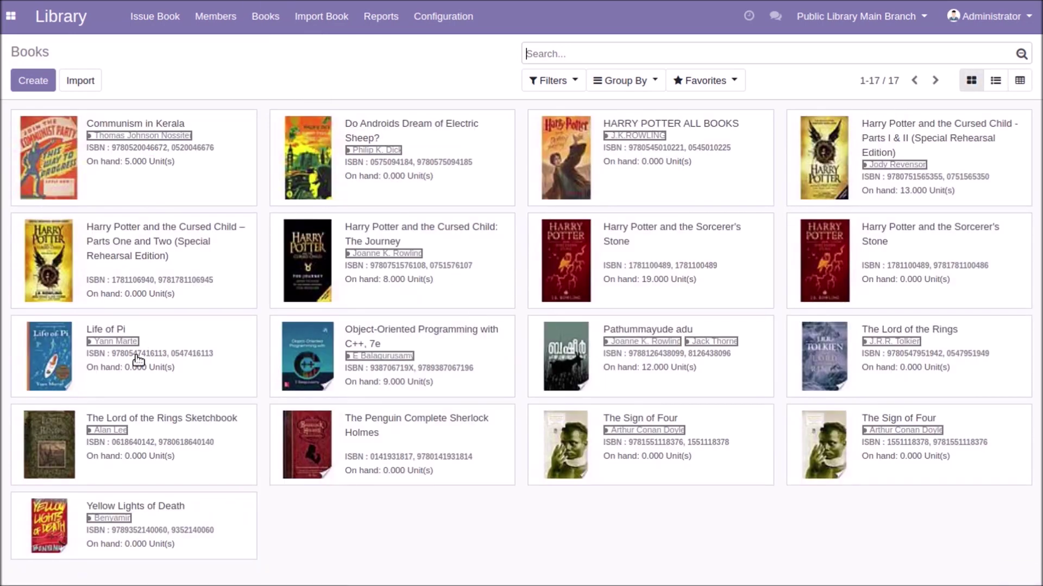
pyautogui.click(148, 356)
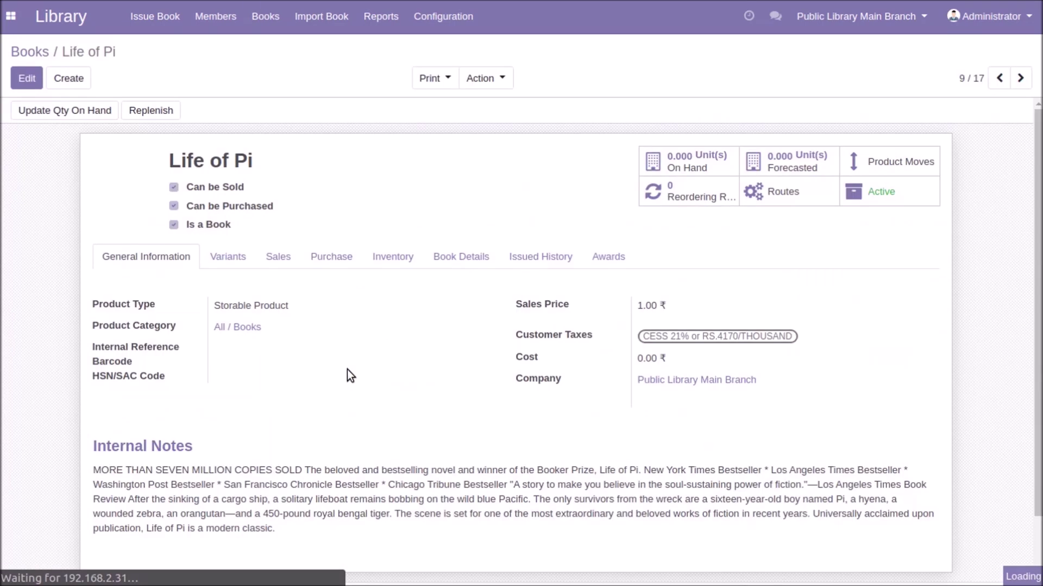
pyautogui.click(482, 259)
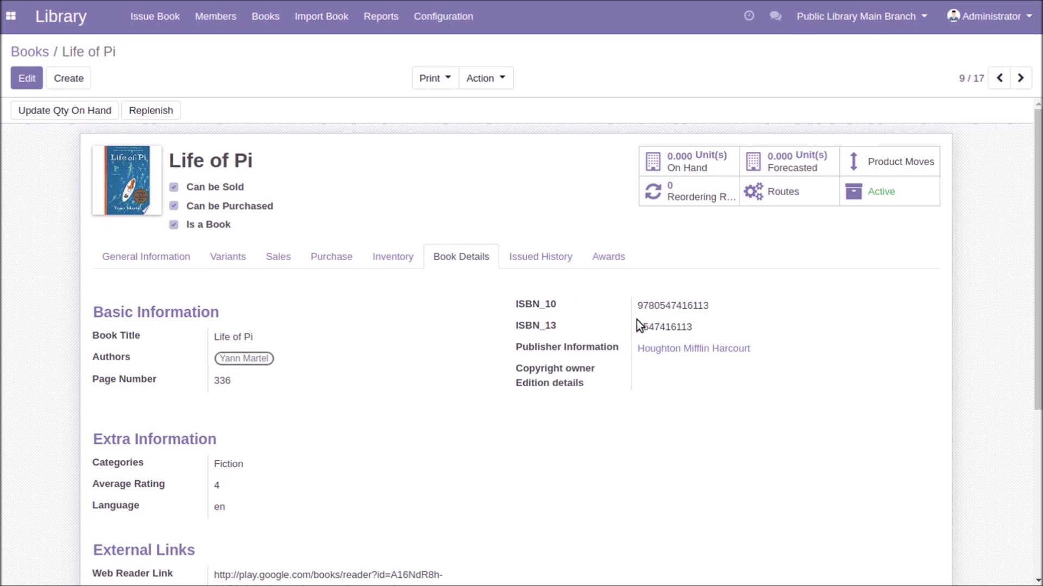
pyautogui.moveTo(636, 320); pyautogui.dragTo(699, 323)
pyautogui.scroll(-3, 446, 352)
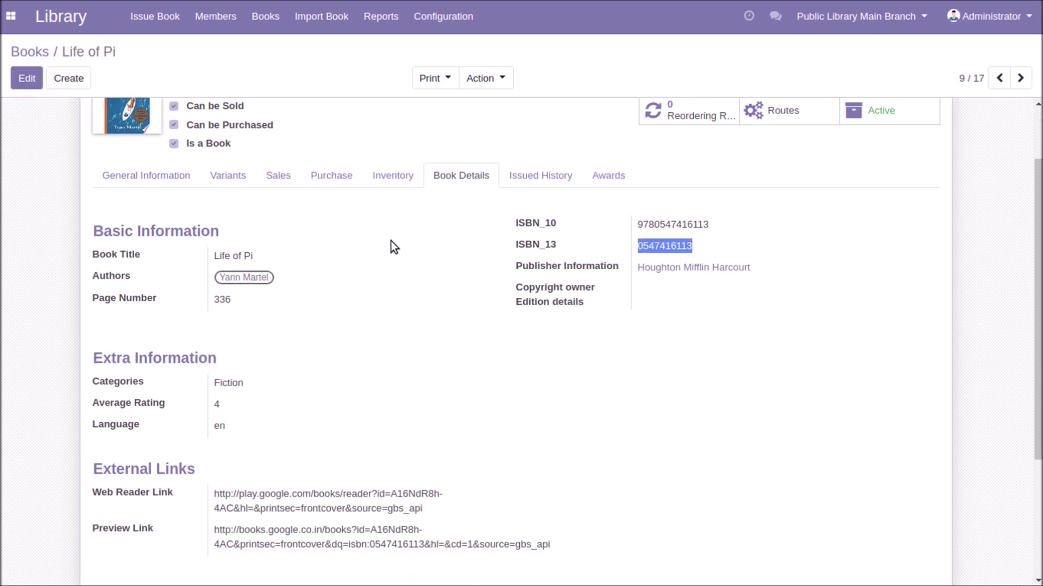
pyautogui.scroll(3, 306, 400)
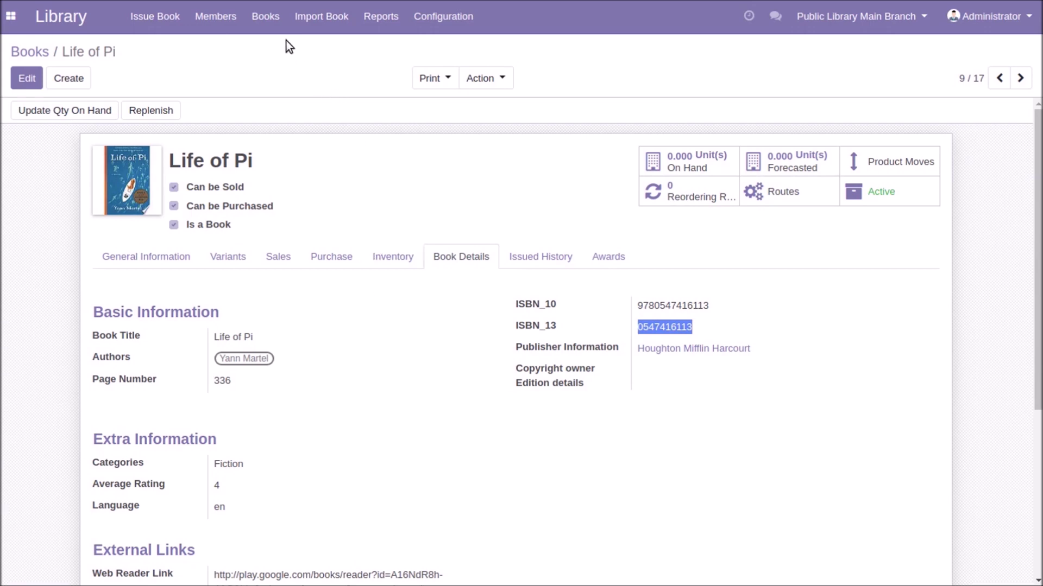
# Examine the author record of Jody Revenson in edit mode, including its awards, and view the author's related books.
pyautogui.click(272, 23)
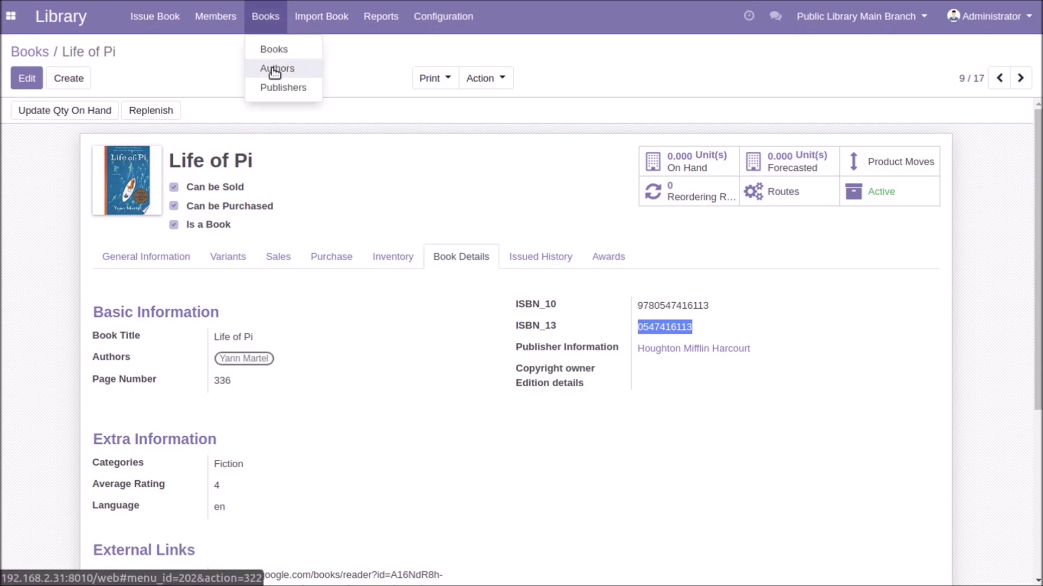
pyautogui.click(275, 69)
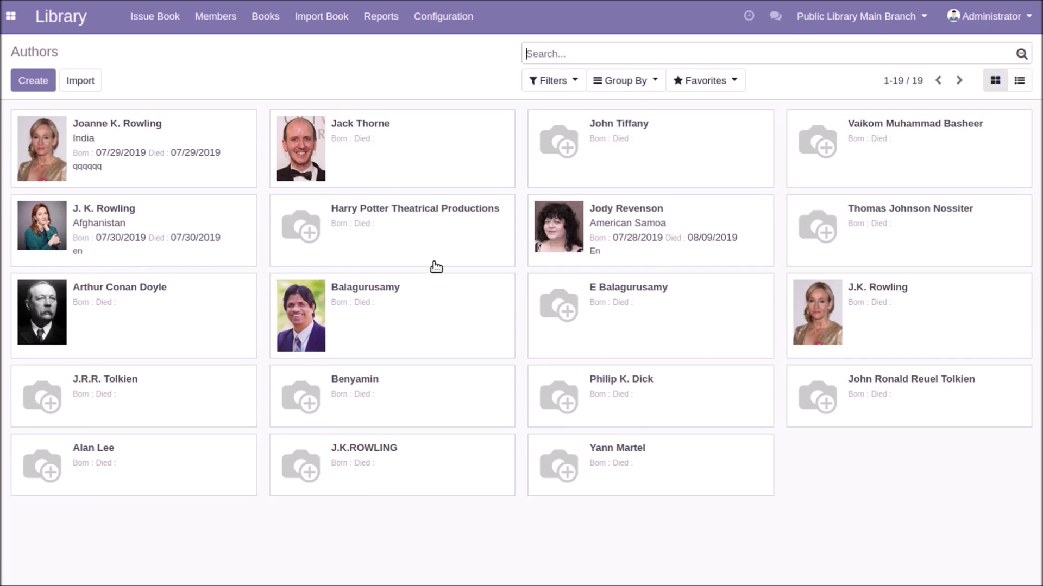
pyautogui.click(572, 267)
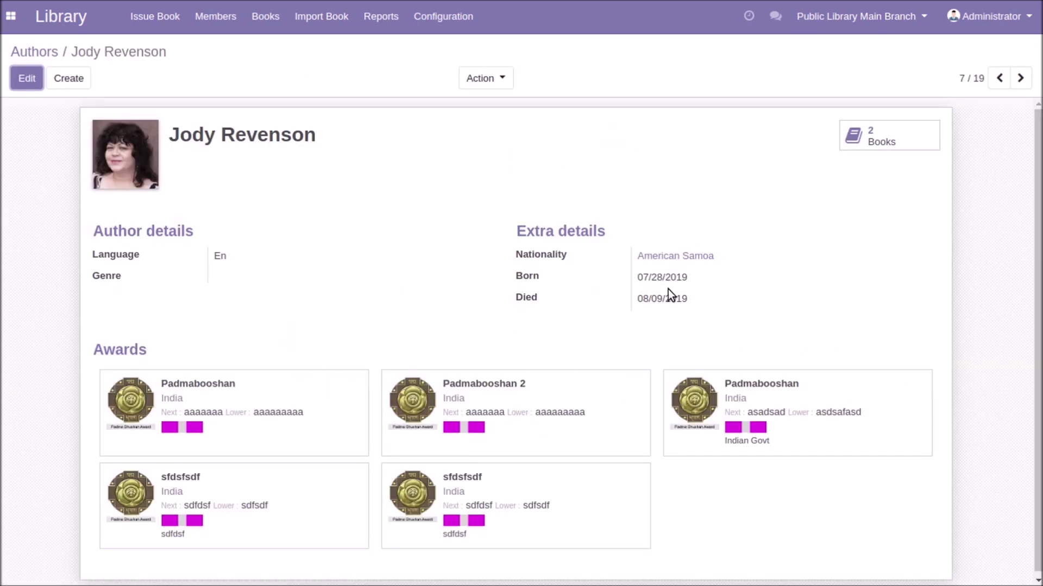
pyautogui.click(33, 79)
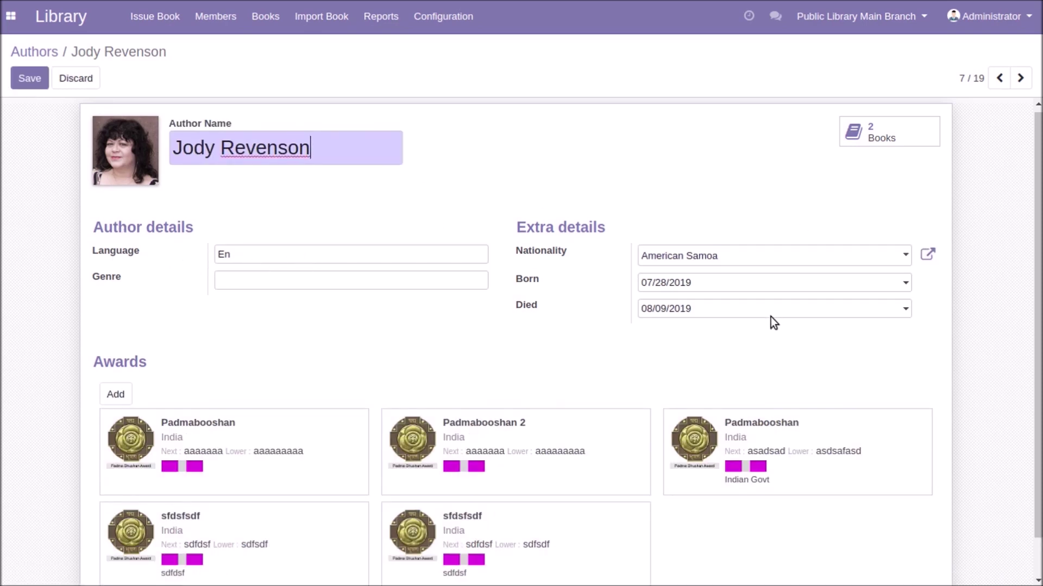
pyautogui.scroll(-2, 437, 342)
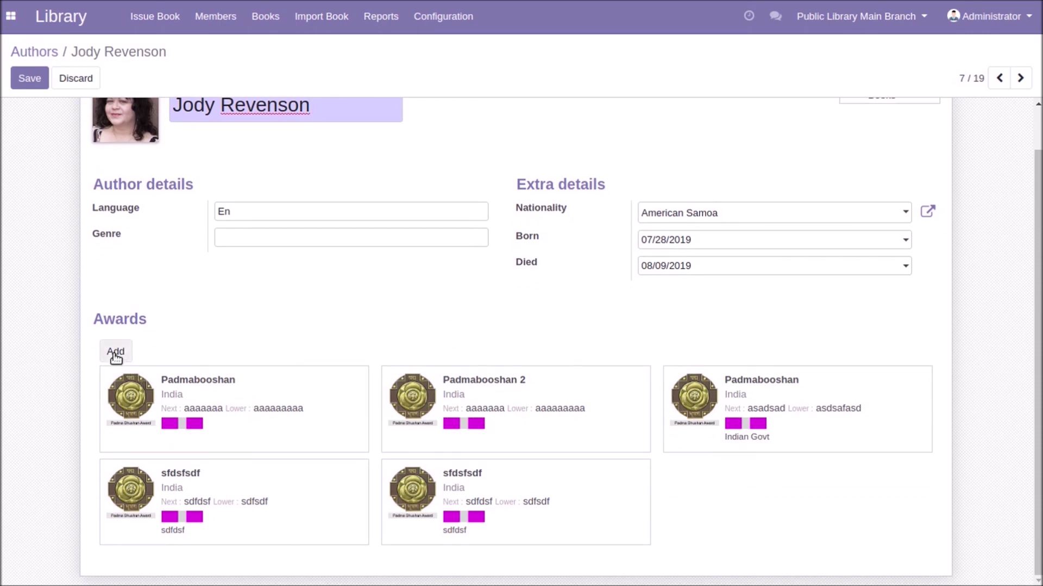
pyautogui.scroll(2, 559, 340)
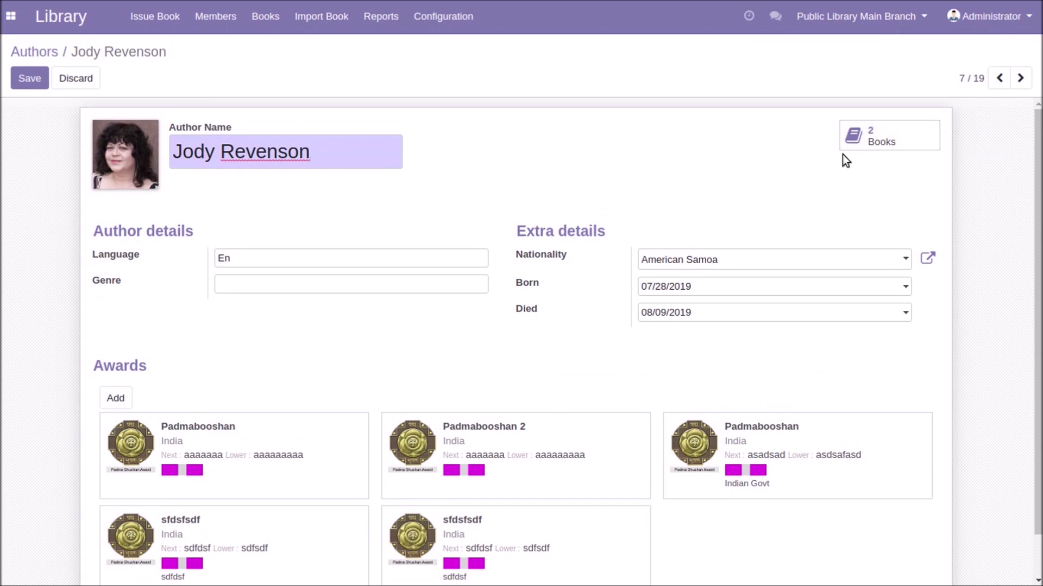
pyautogui.click(883, 143)
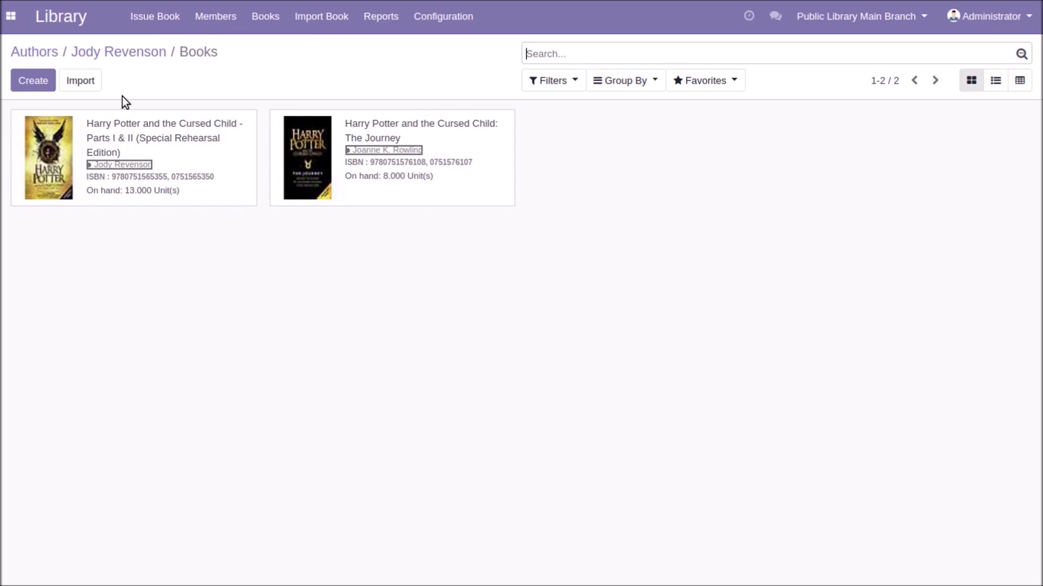
# Examine the D C Books publisher record in edit mode and view its related books and authors.
pyautogui.click(263, 16)
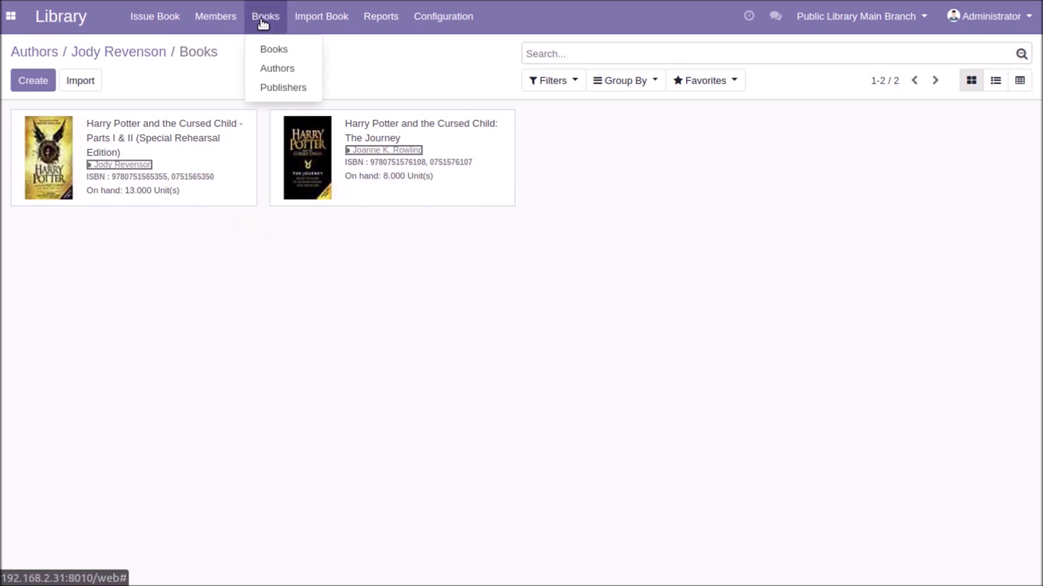
pyautogui.click(288, 85)
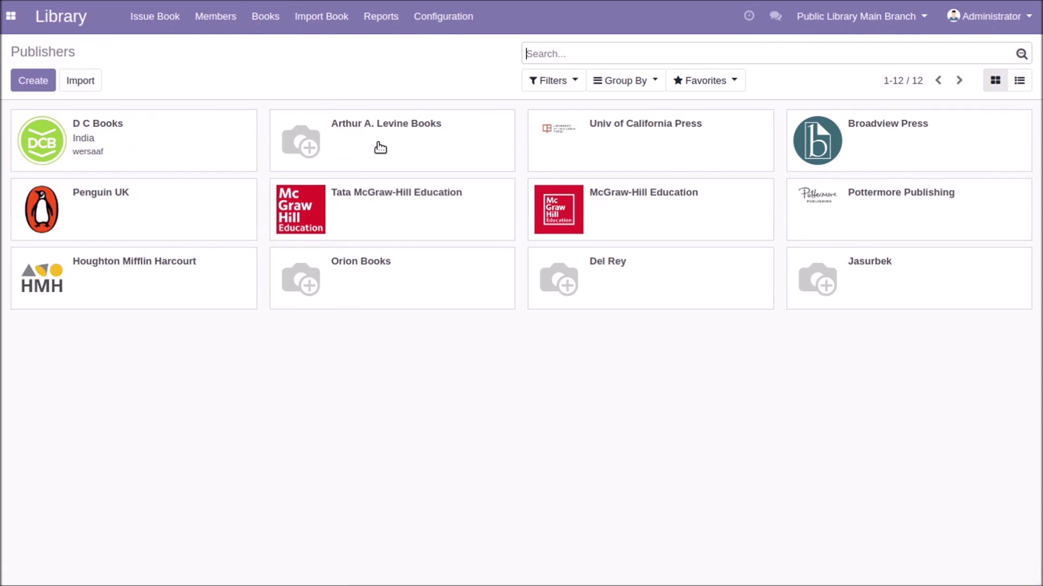
pyautogui.click(151, 165)
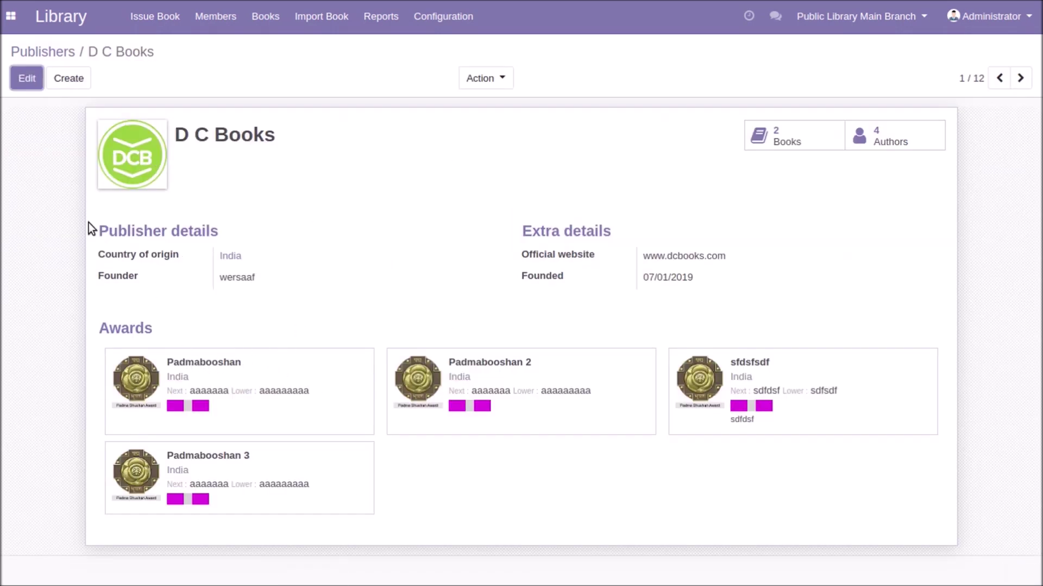
pyautogui.click(28, 81)
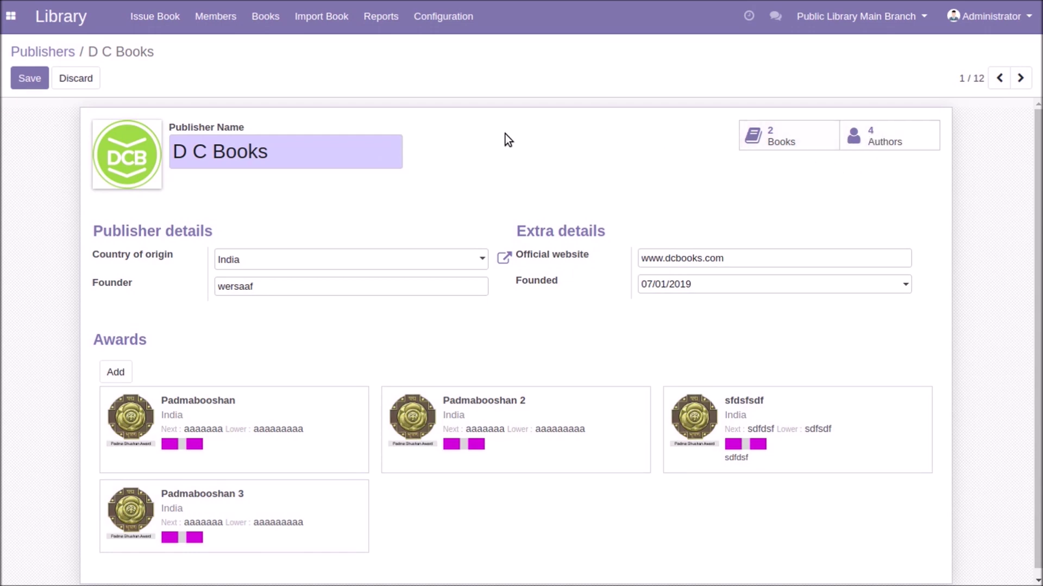
pyautogui.click(786, 145)
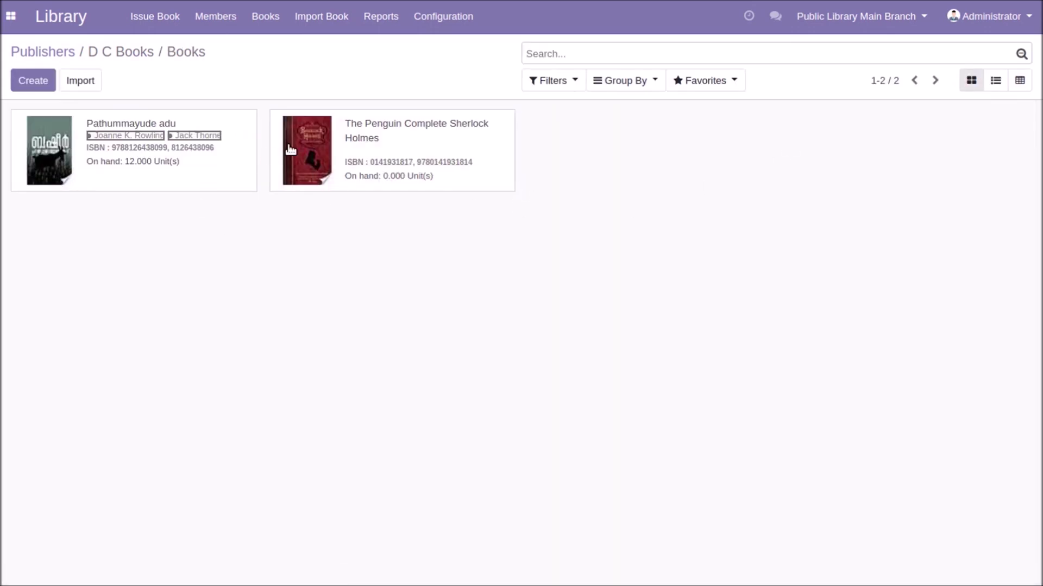
pyautogui.click(130, 52)
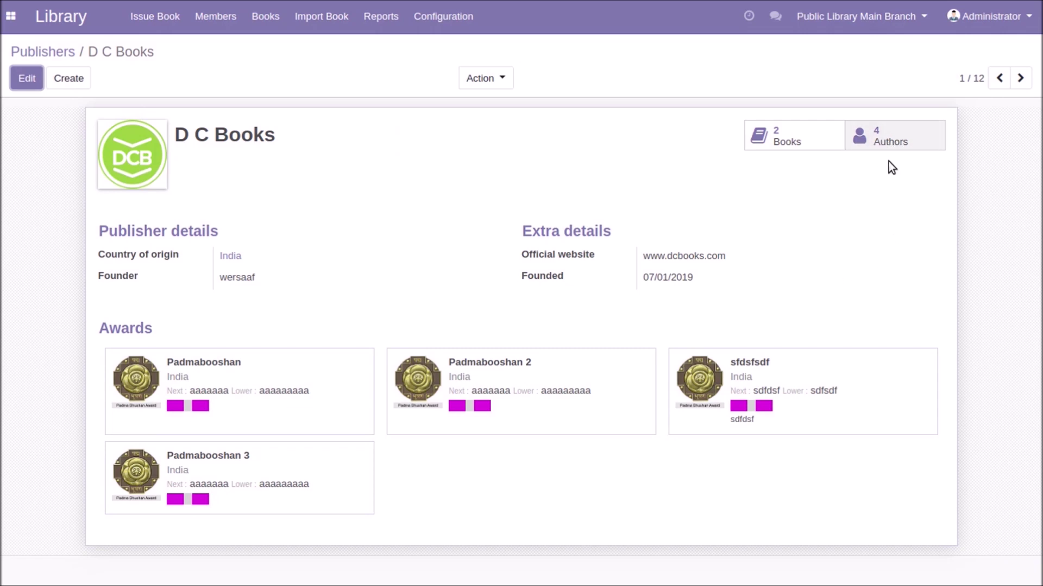
pyautogui.click(893, 136)
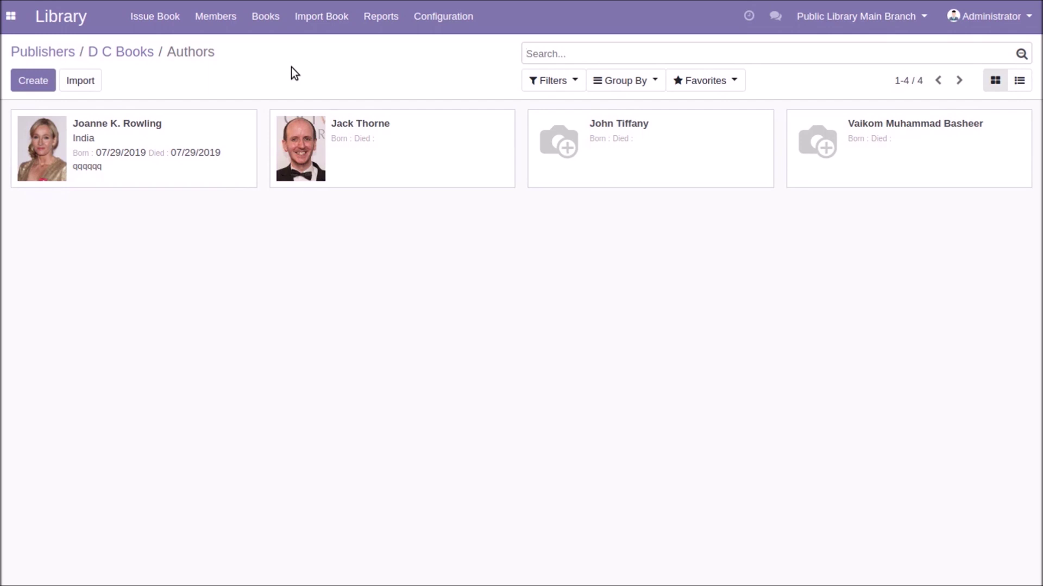
# Unblock the library member from Portugal and return to the Members overview.
pyautogui.click(217, 17)
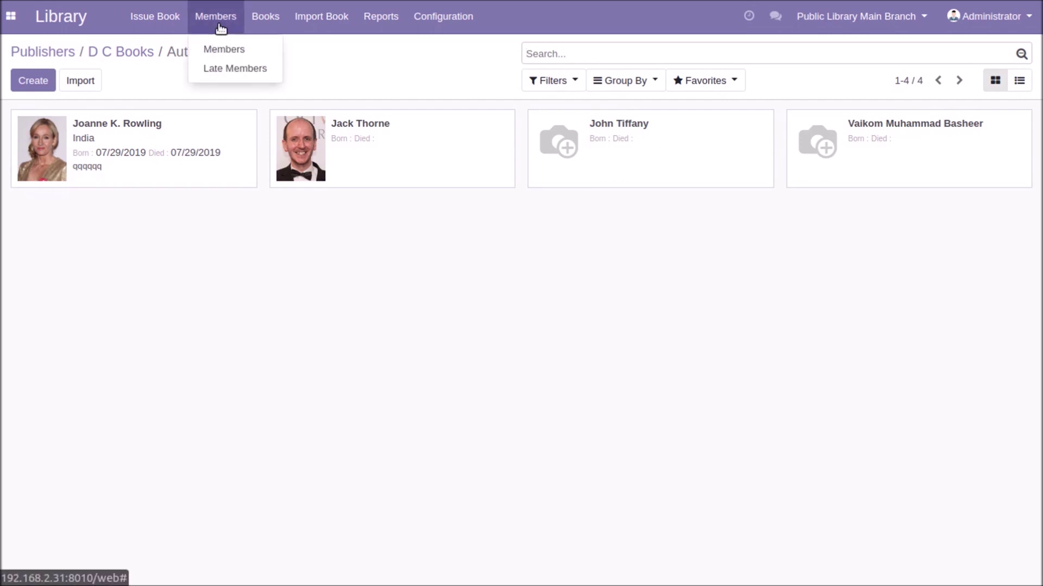
pyautogui.click(237, 55)
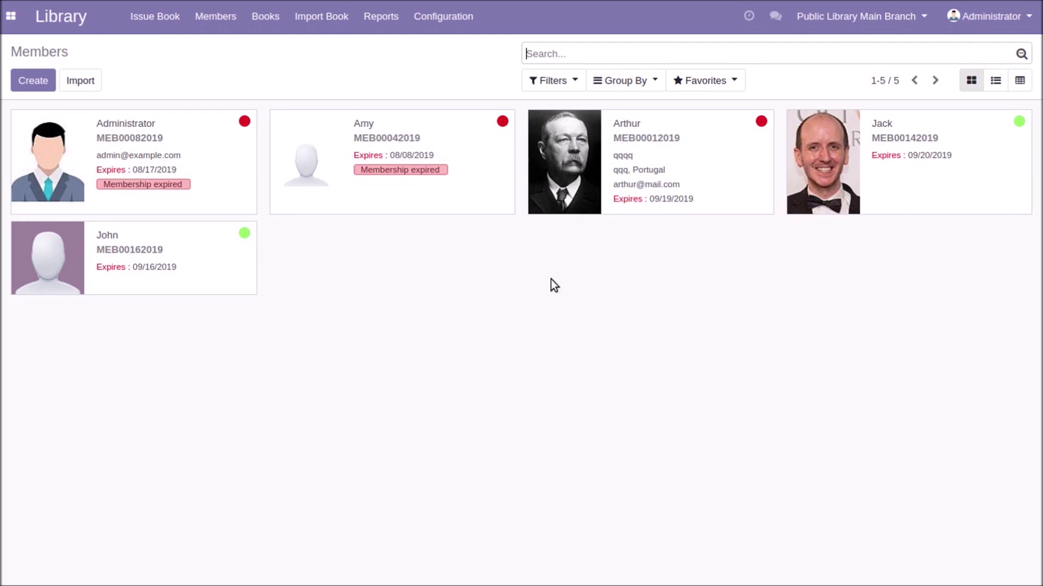
pyautogui.click(702, 186)
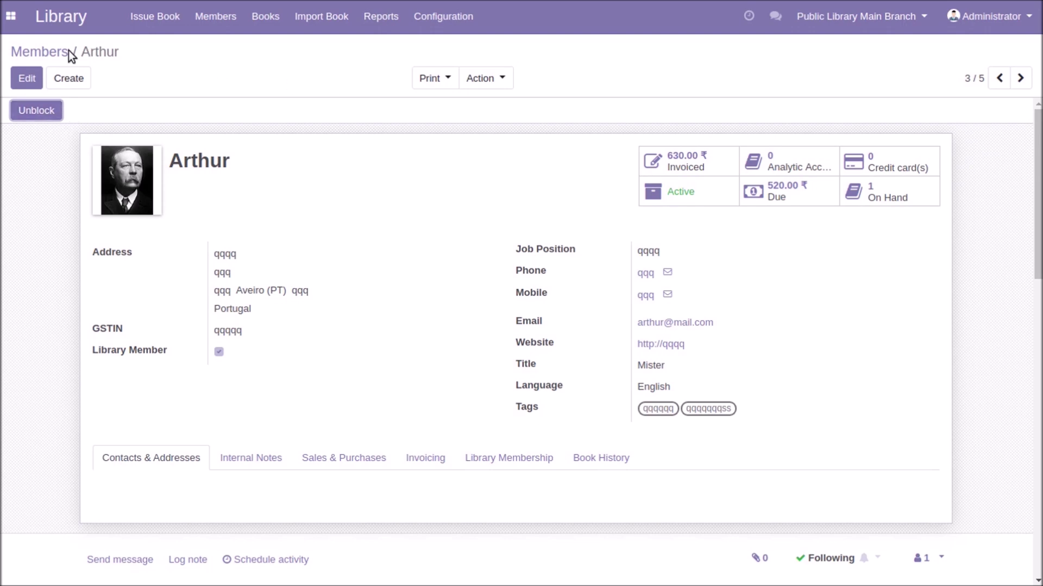
pyautogui.click(43, 52)
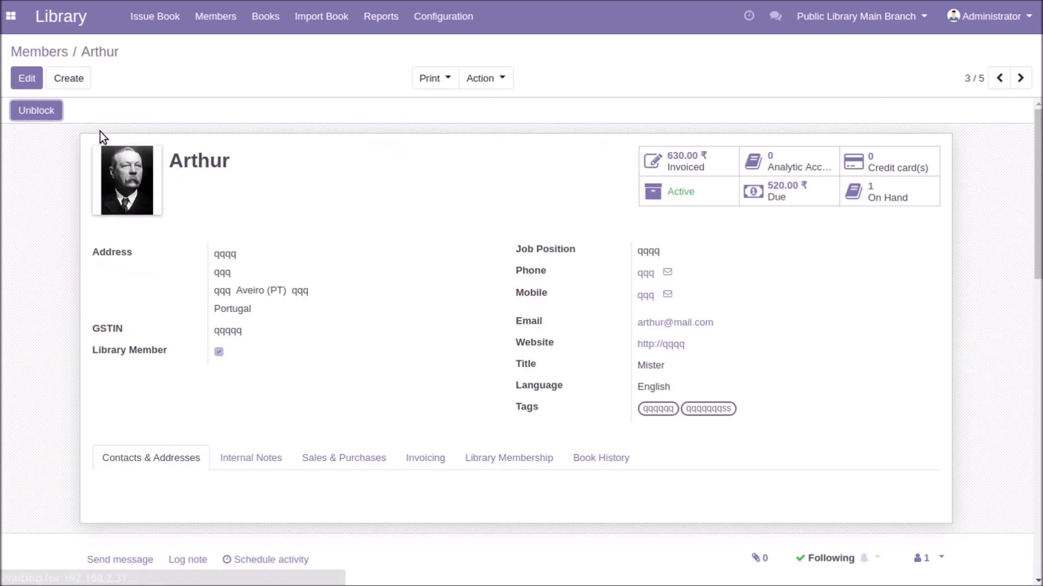
pyautogui.click(36, 112)
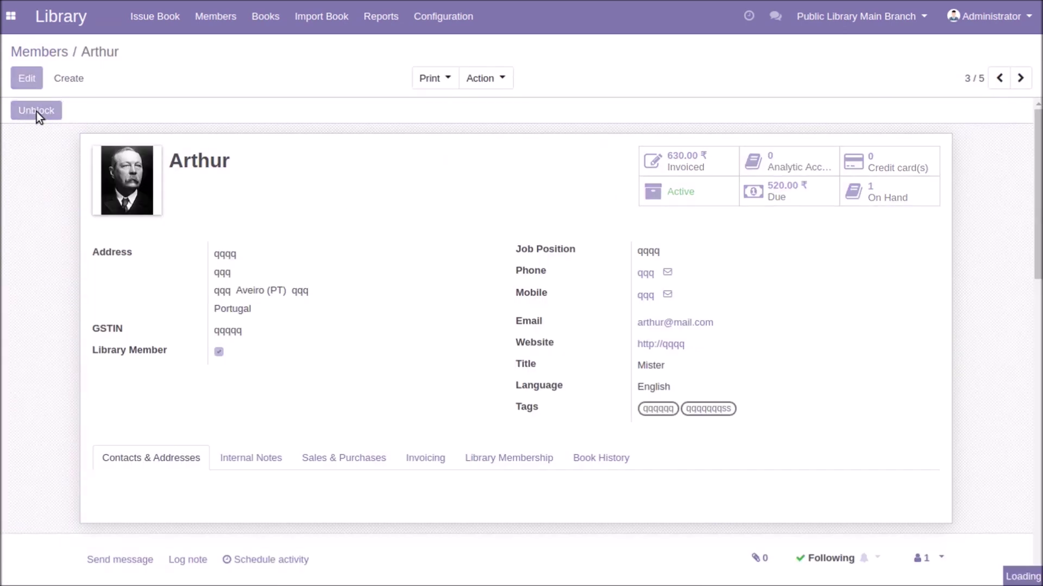
pyautogui.click(46, 53)
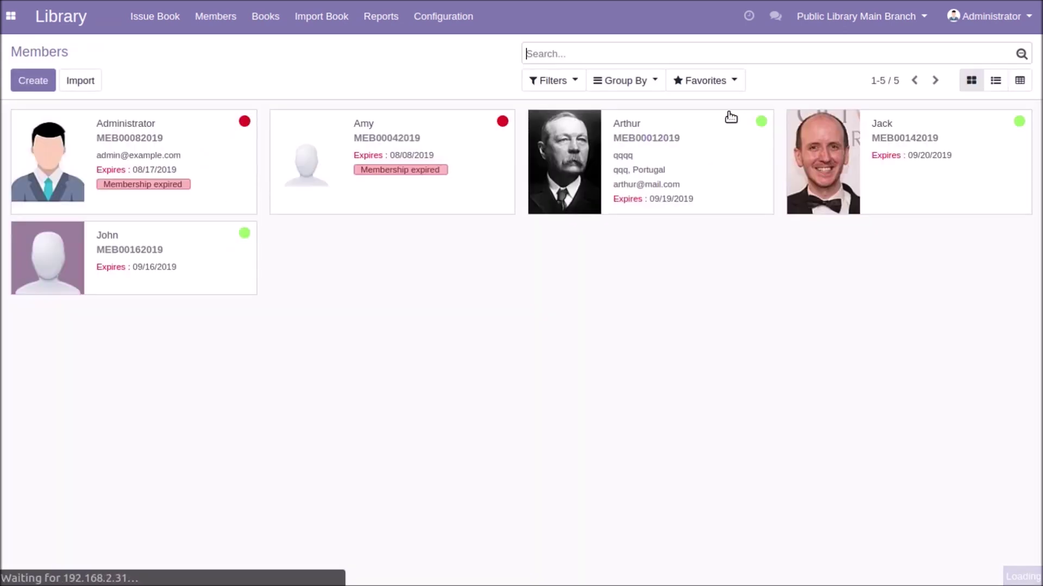
# Reopen the Portugal member's record and review the contact information and the Library Membership details.
pyautogui.click(761, 133)
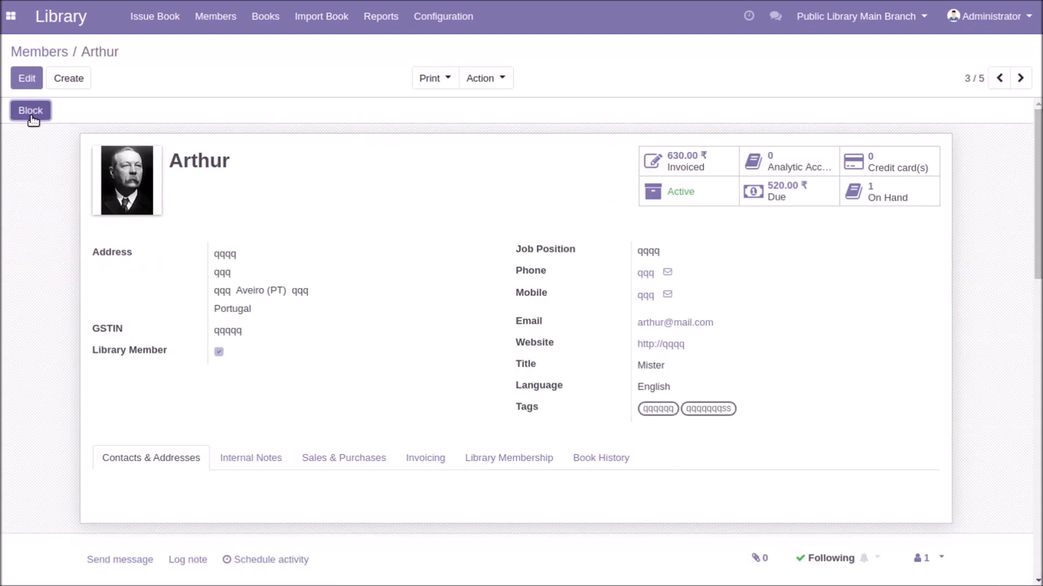
pyautogui.click(31, 112)
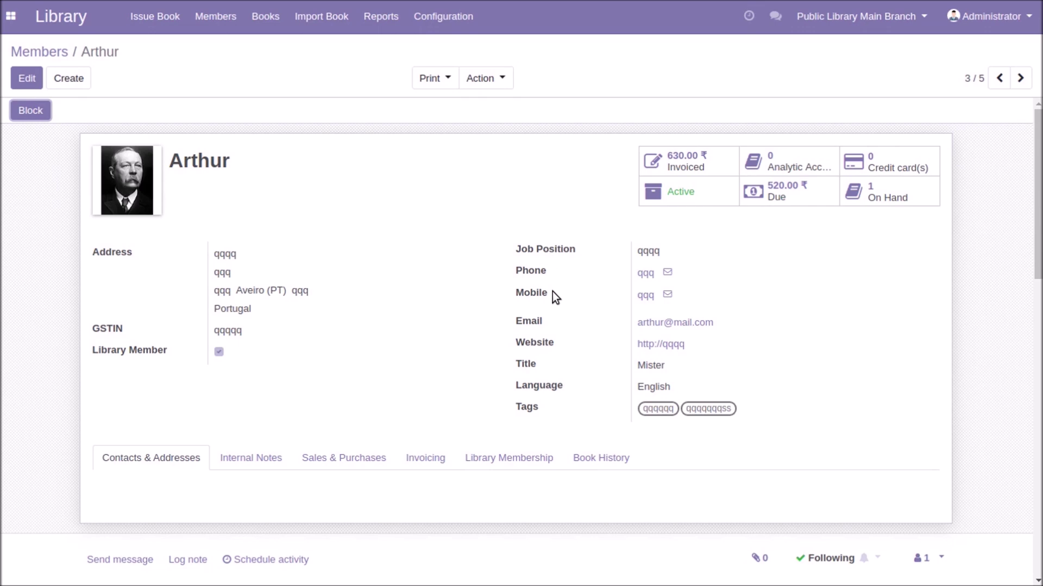
pyautogui.scroll(-3, 216, 334)
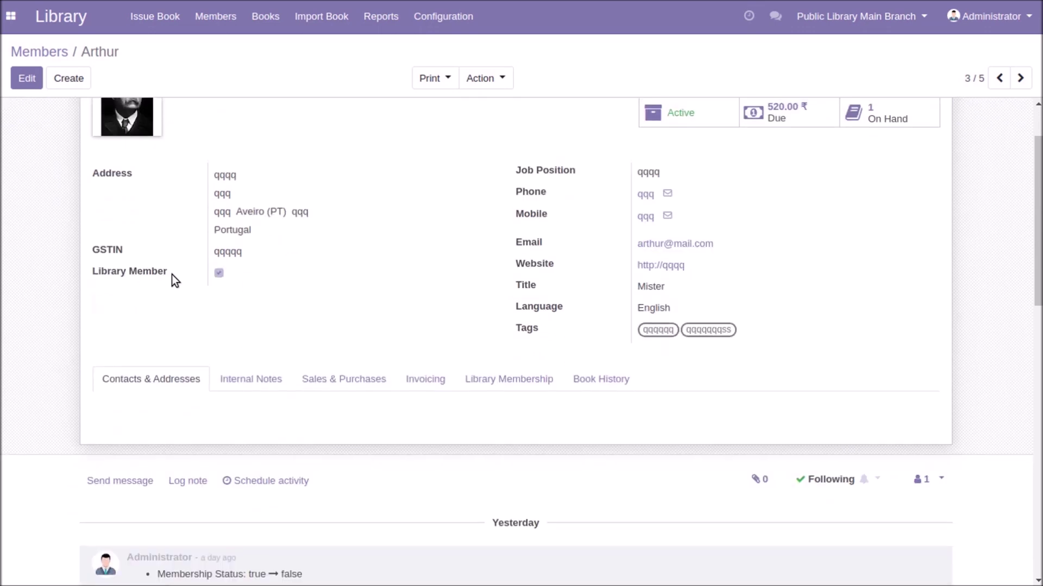
pyautogui.scroll(3, 222, 366)
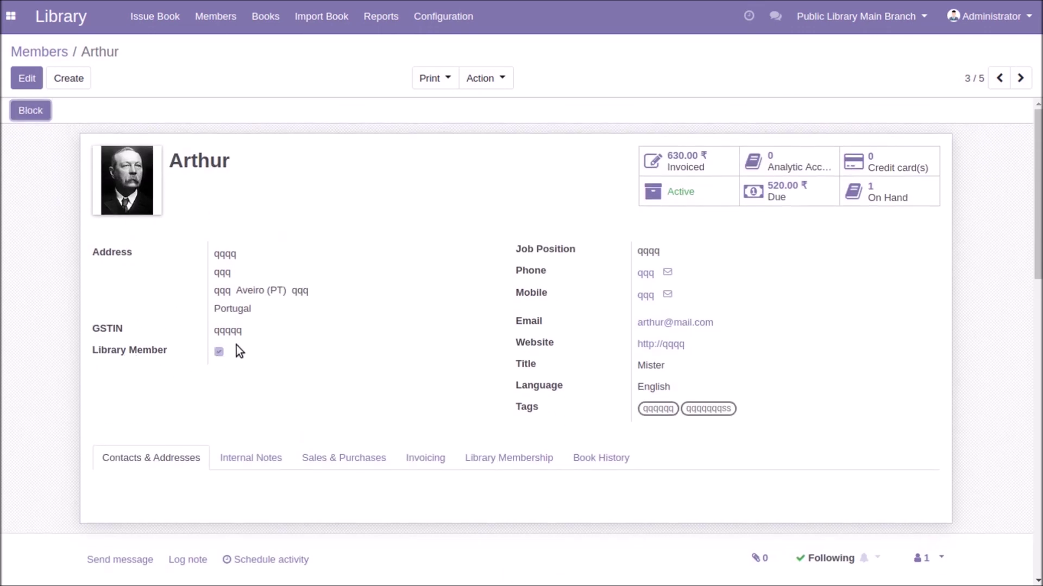
pyautogui.scroll(-3, 458, 388)
pyautogui.click(491, 374)
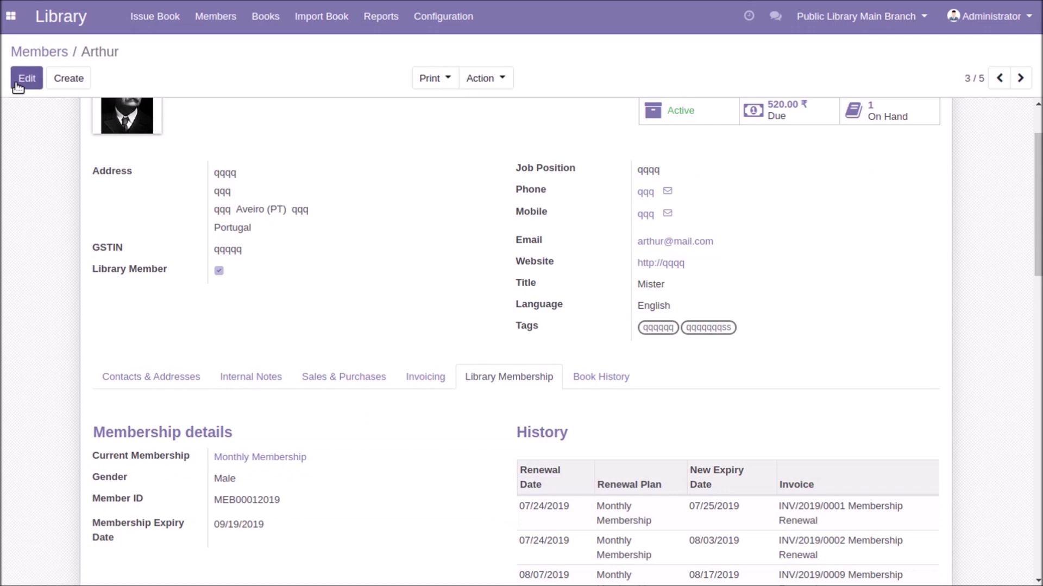
# Put the Portugal member's record in edit mode and review the Library Membership details and Book History.
pyautogui.click(18, 82)
pyautogui.scroll(-4, 303, 340)
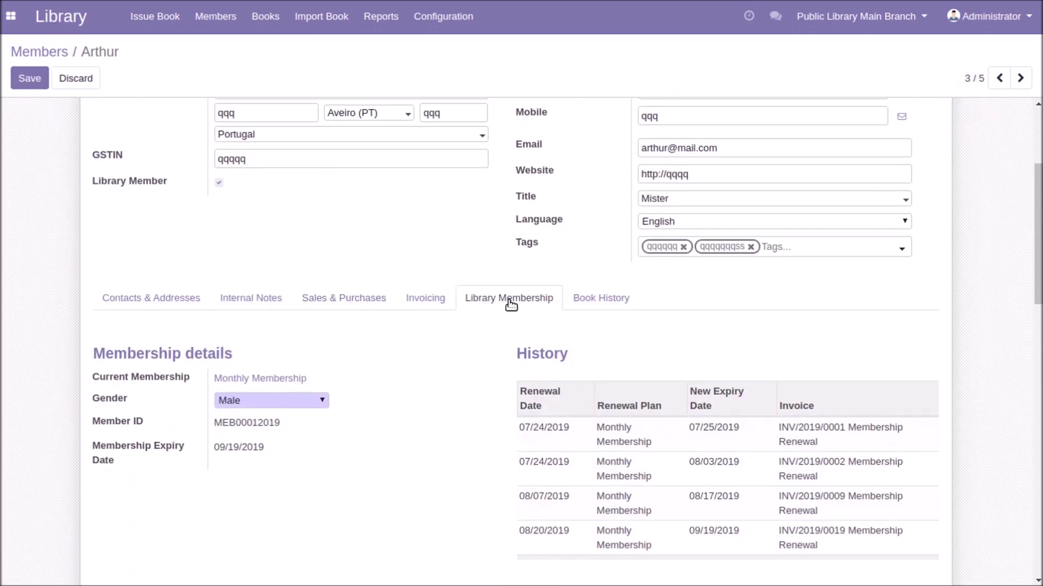
pyautogui.scroll(-3, 281, 340)
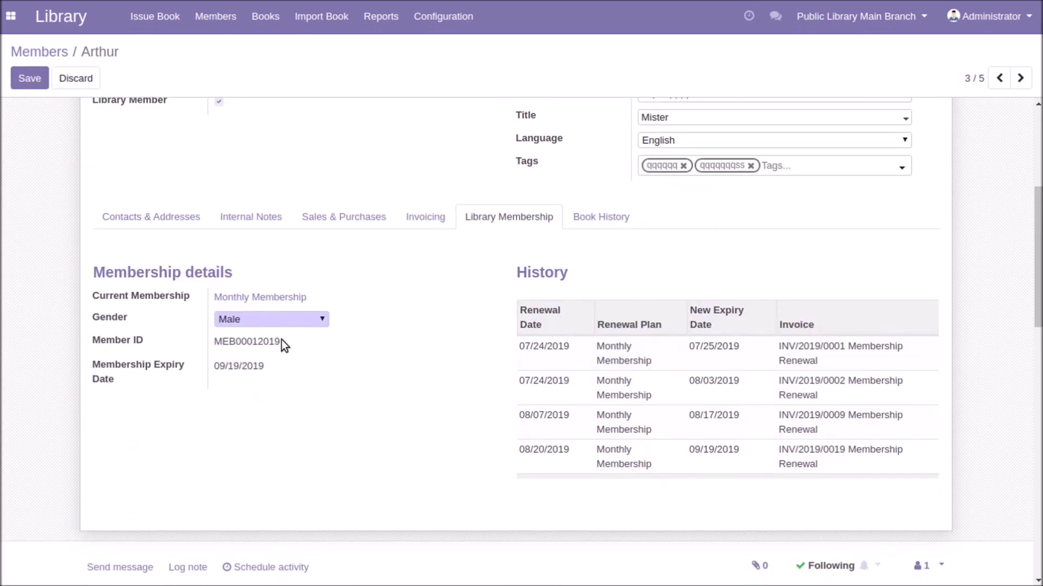
pyautogui.moveTo(86, 268); pyautogui.dragTo(323, 408)
pyautogui.click(579, 308)
pyautogui.click(605, 219)
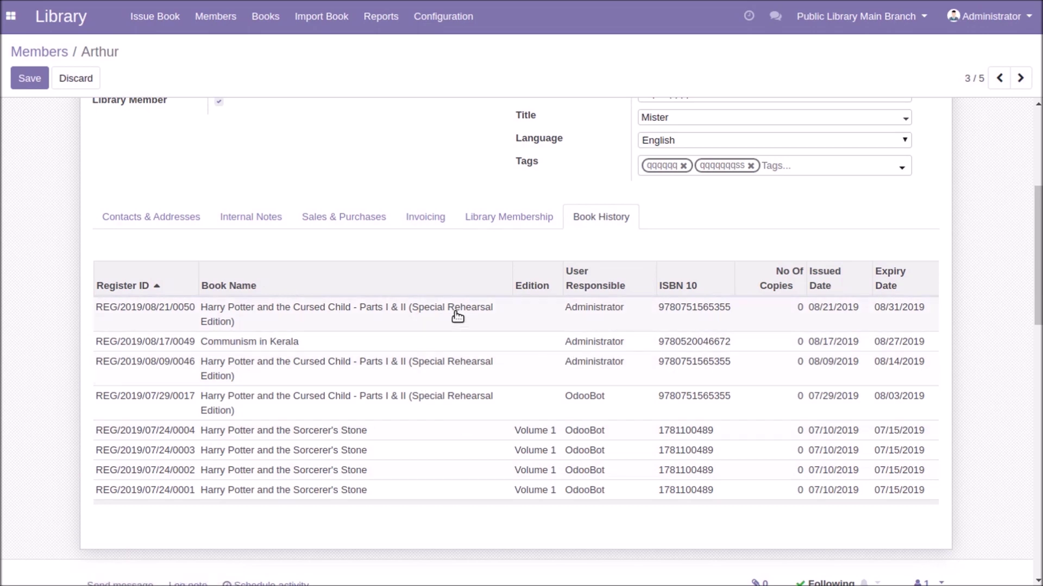
# View the books the Portugal member has on hand and return to the member's record.
pyautogui.scroll(5, 506, 296)
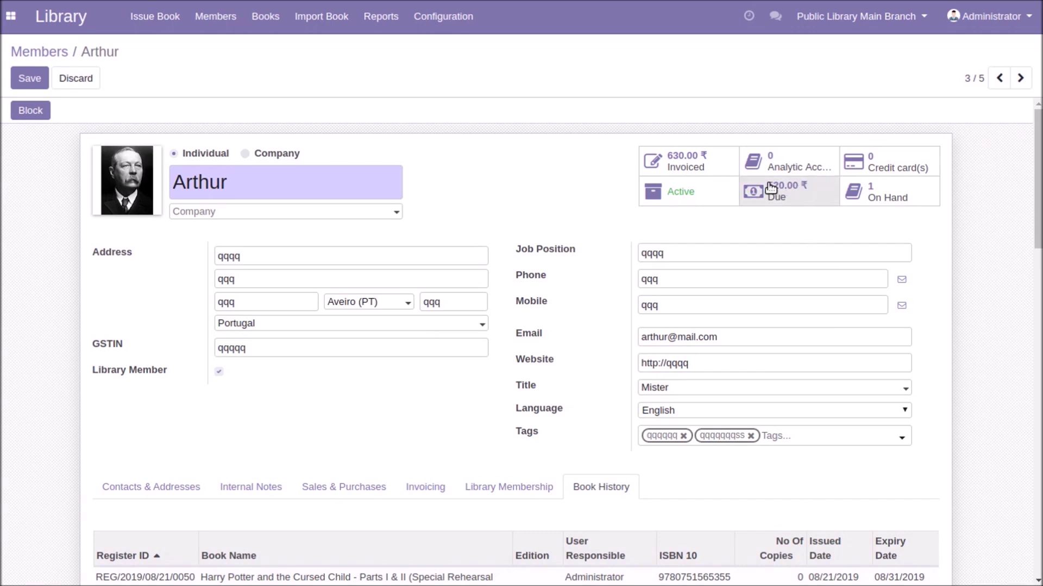
pyautogui.click(876, 197)
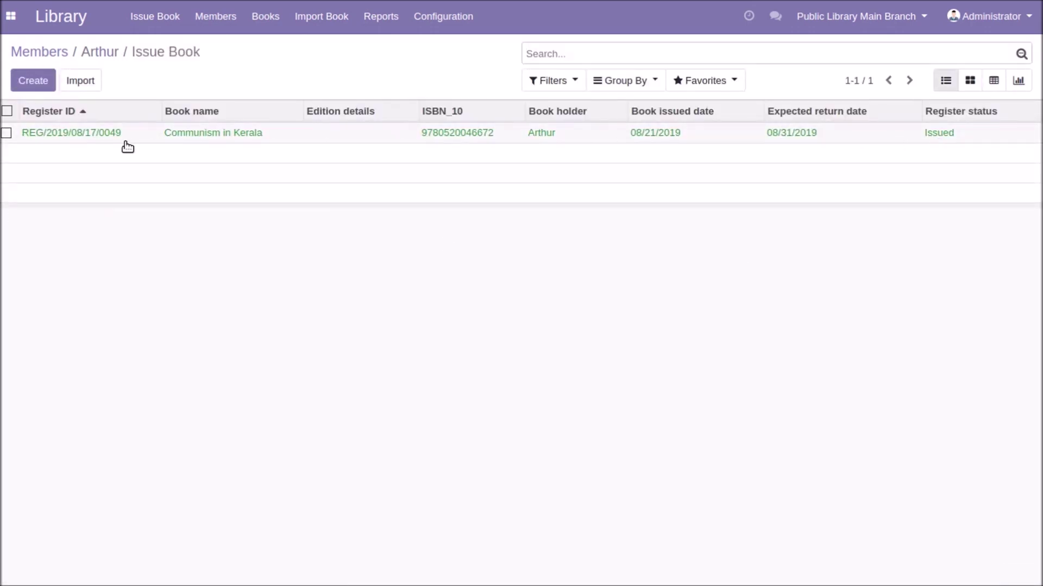
pyautogui.click(89, 55)
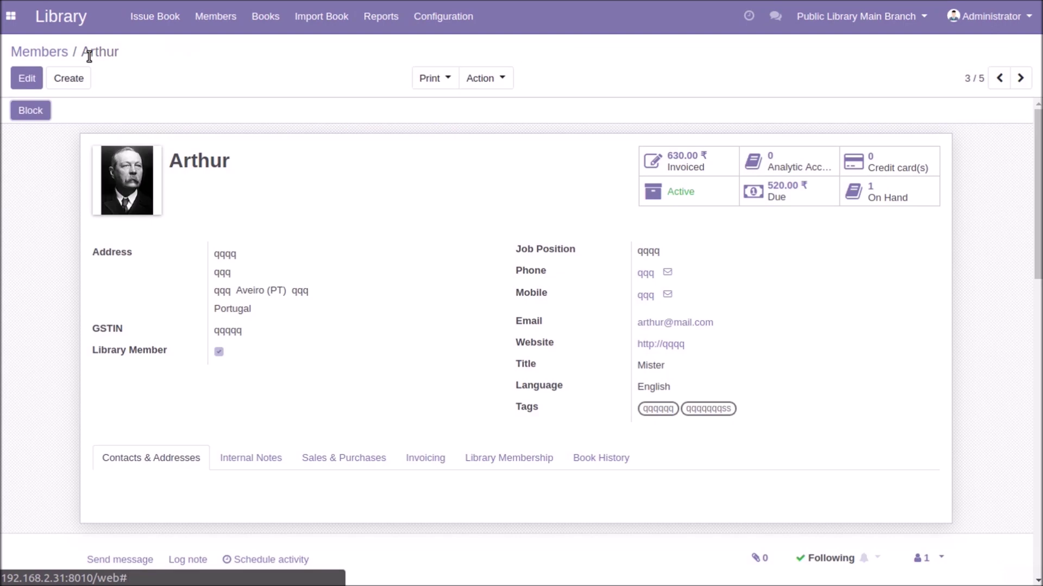
# Examine the Portugal member's message log, including the membership expiry notice sent by OdooBot on August 19, 2019.
pyautogui.scroll(-5, 370, 272)
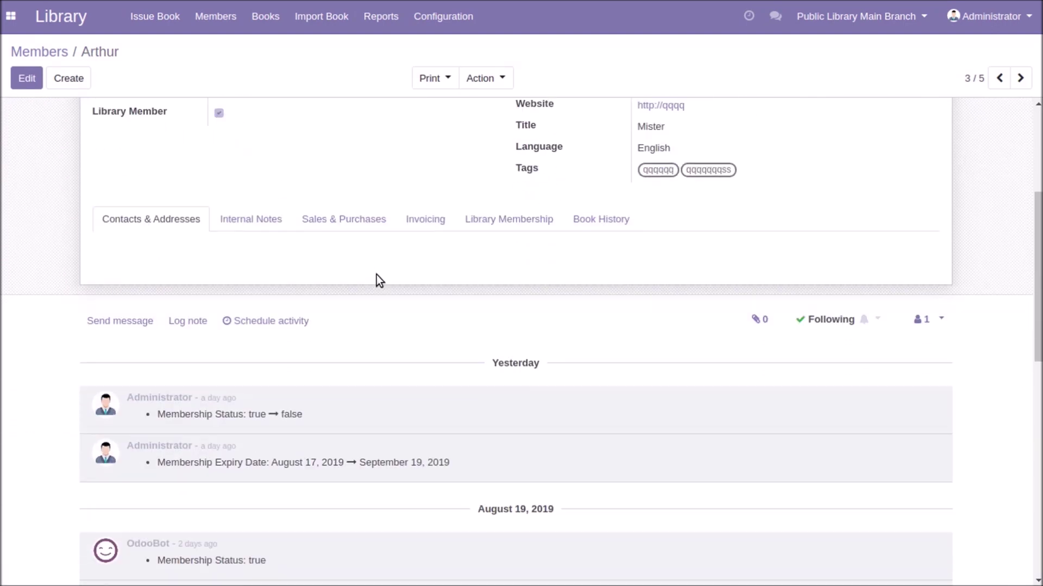
pyautogui.scroll(-2, 419, 292)
pyautogui.scroll(-3, 447, 293)
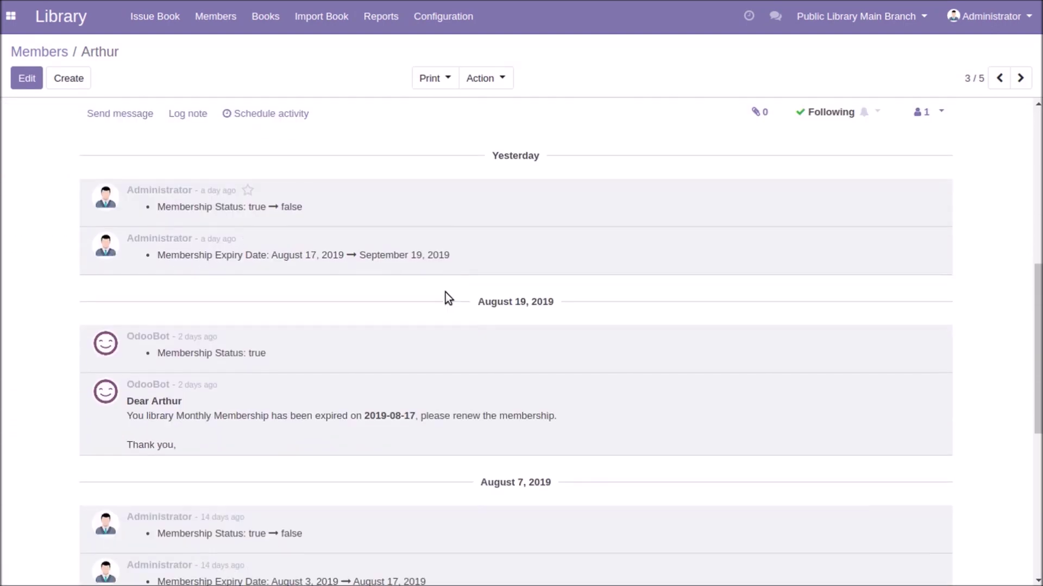
pyautogui.scroll(-1, 446, 292)
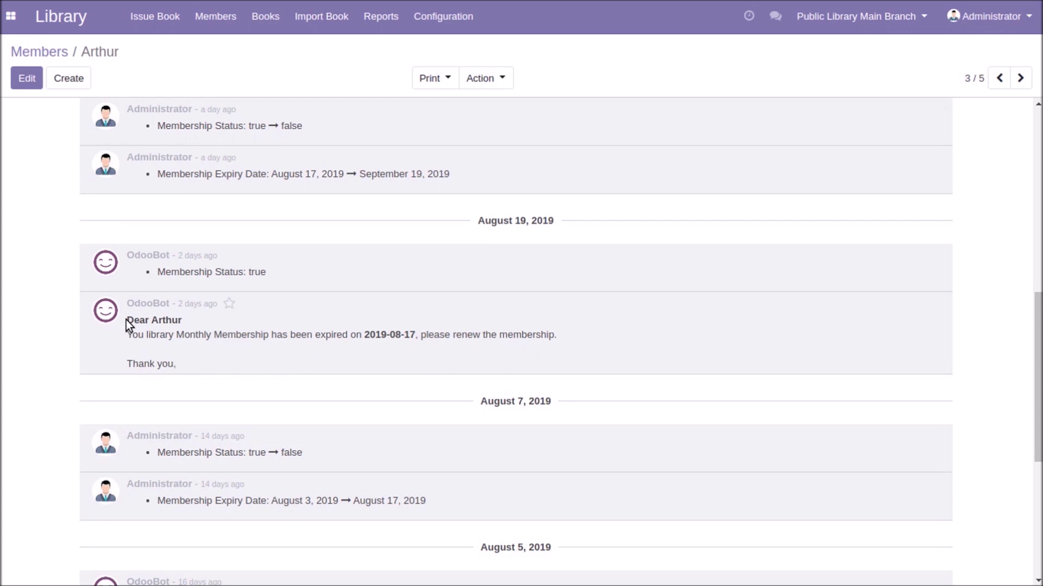
pyautogui.moveTo(129, 321); pyautogui.dragTo(180, 368)
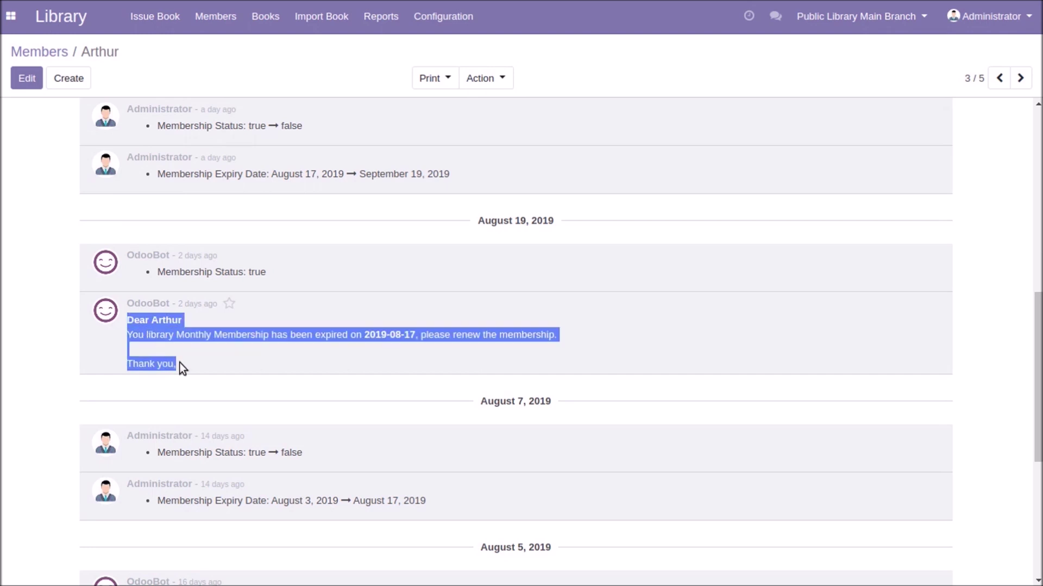
pyautogui.click(510, 365)
pyautogui.scroll(5, 397, 305)
pyautogui.scroll(5, 398, 305)
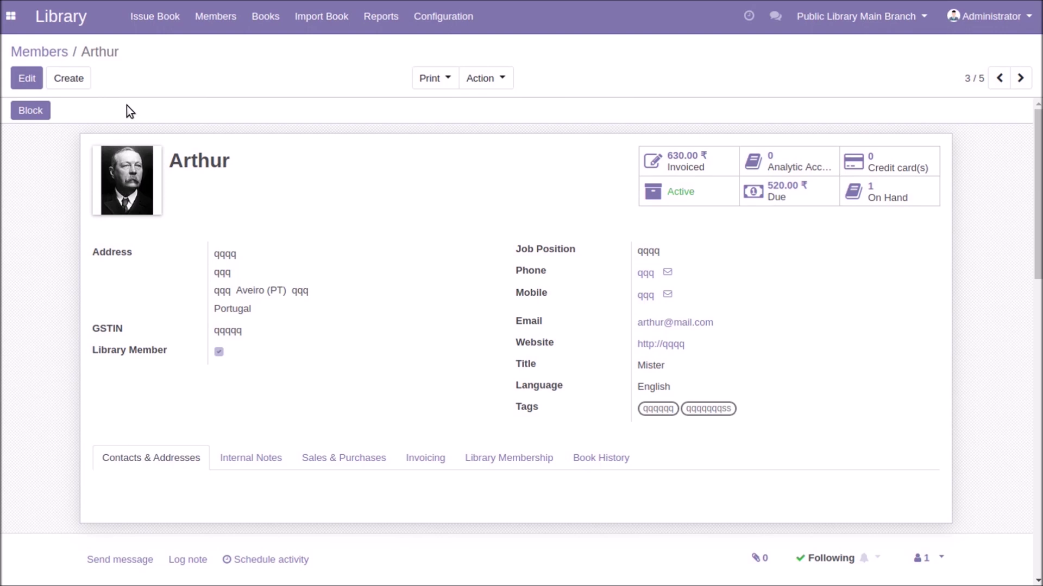
# Return to the Members overview and open the record of the member whose membership expired on 08/08/2019.
pyautogui.click(24, 52)
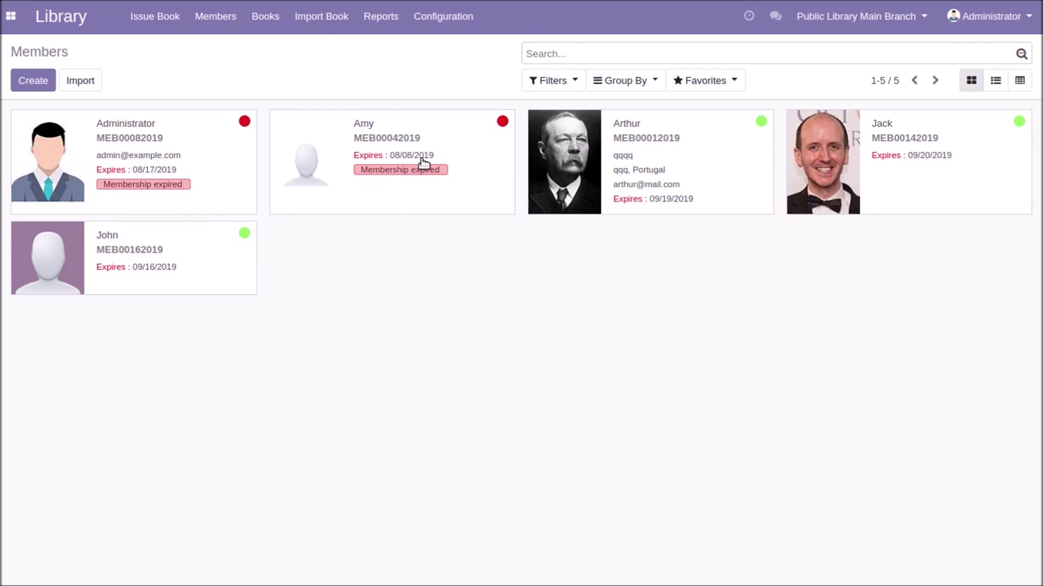
pyautogui.click(430, 181)
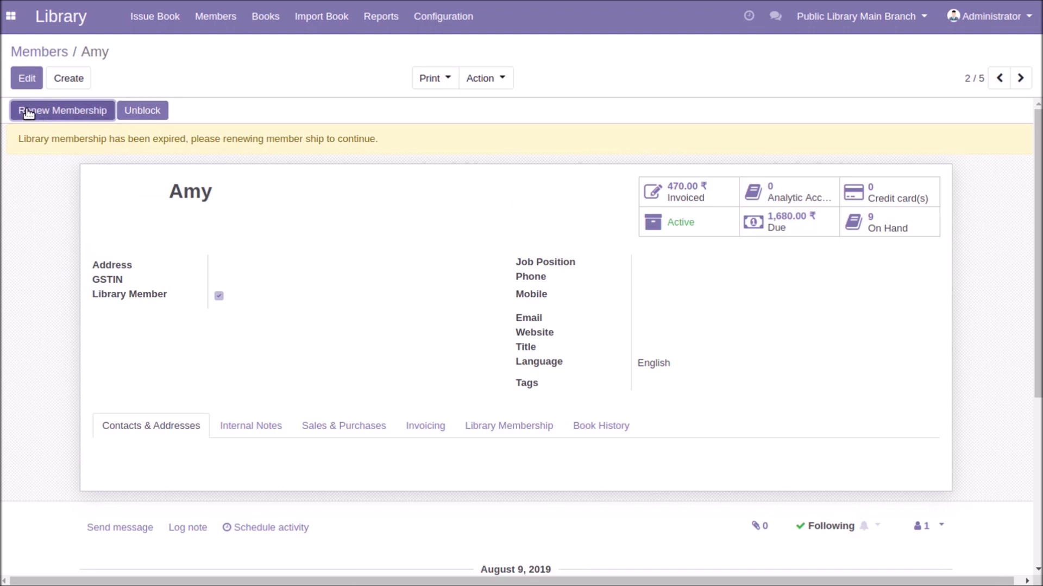
pyautogui.click(61, 113)
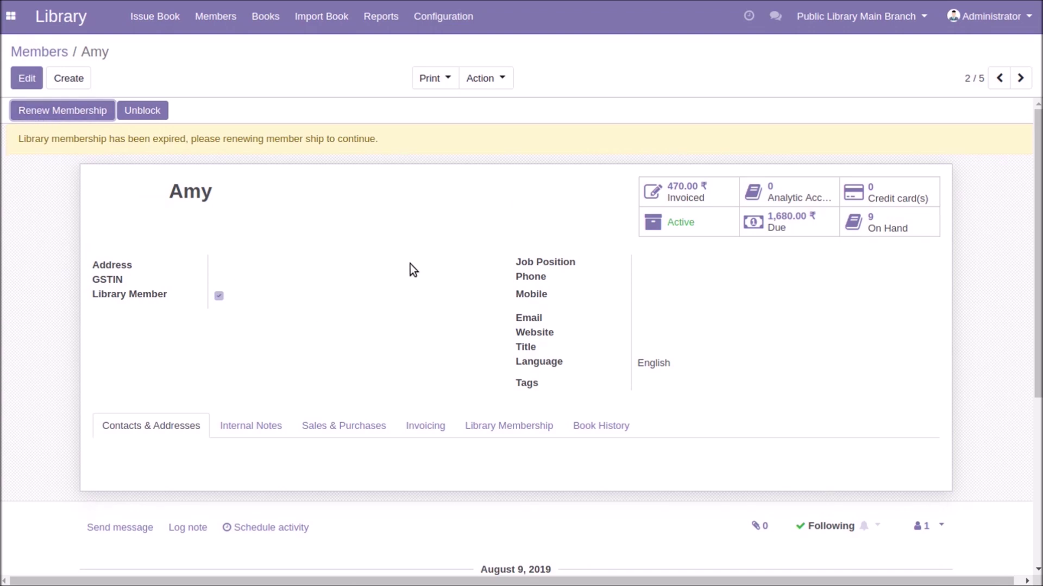
# Open the Monthly Membership type in edit mode and review its renewal details and expiry action.
pyautogui.click(463, 8)
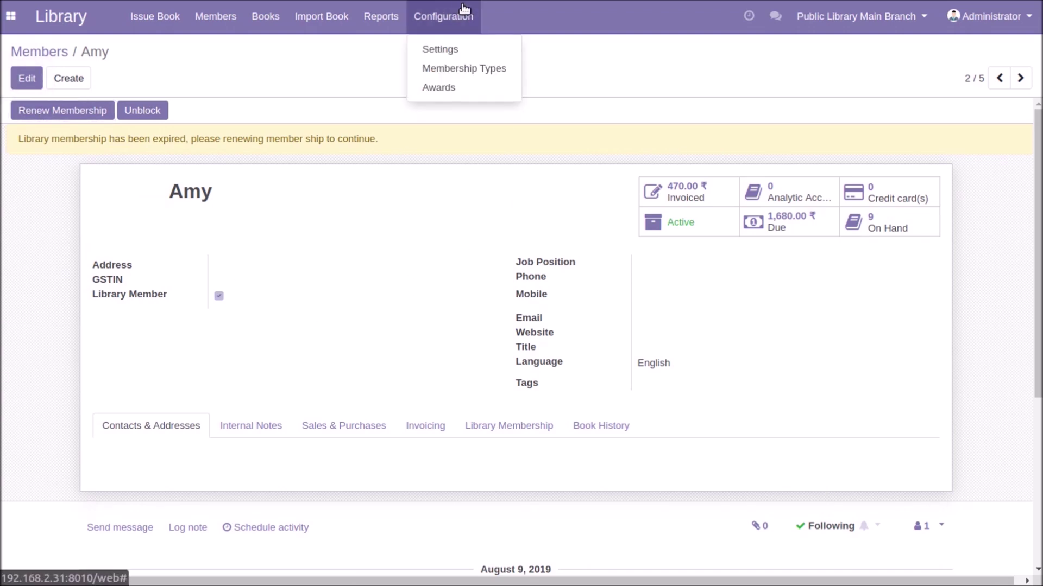
pyautogui.click(475, 68)
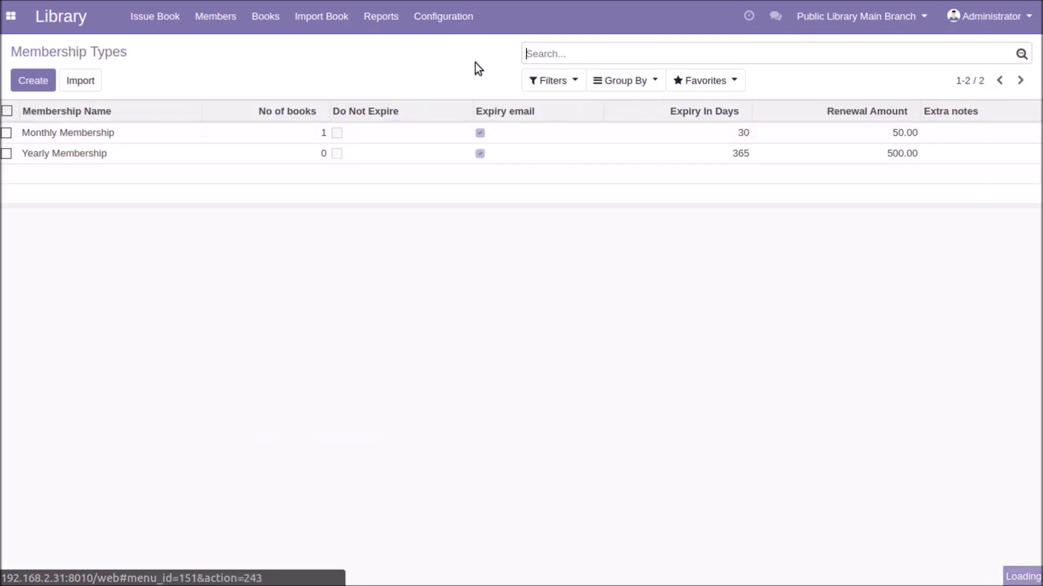
pyautogui.click(116, 137)
pyautogui.click(27, 78)
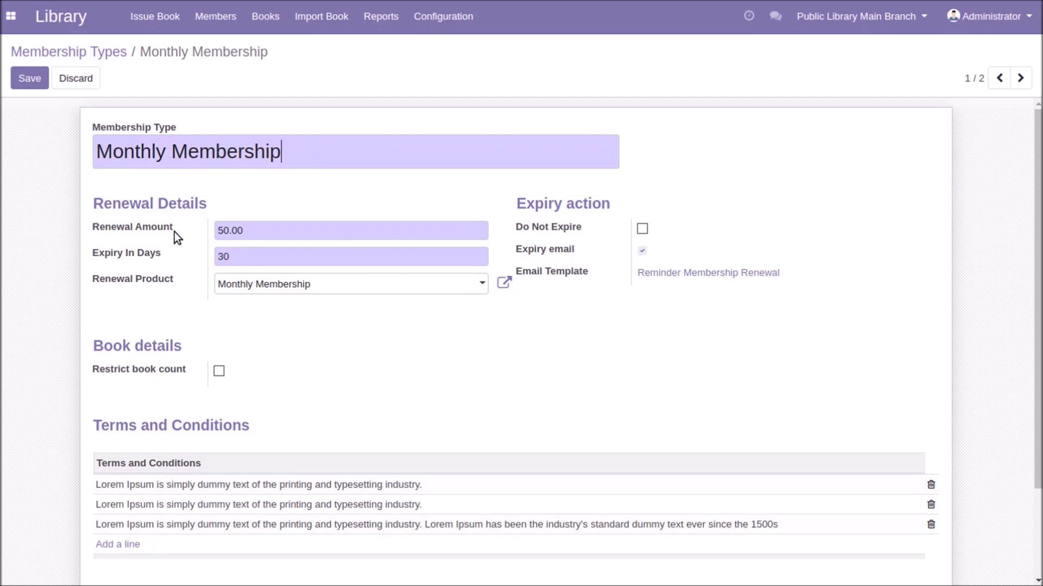
pyautogui.moveTo(130, 256)
pyautogui.scroll(-1, 490, 340)
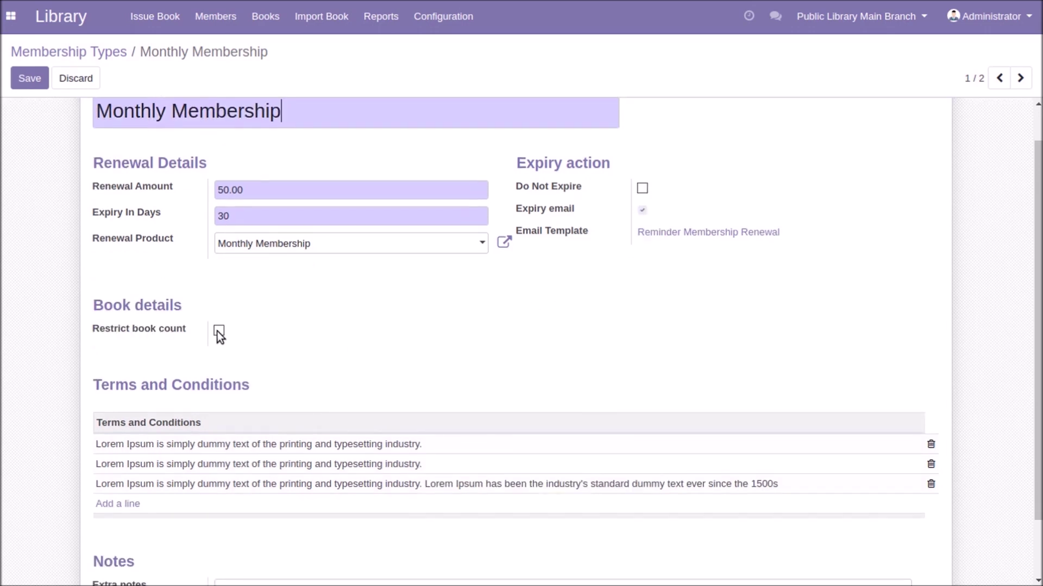
# Enable Restrict book count for the Monthly Membership type and examine its number of books.
pyautogui.click(218, 330)
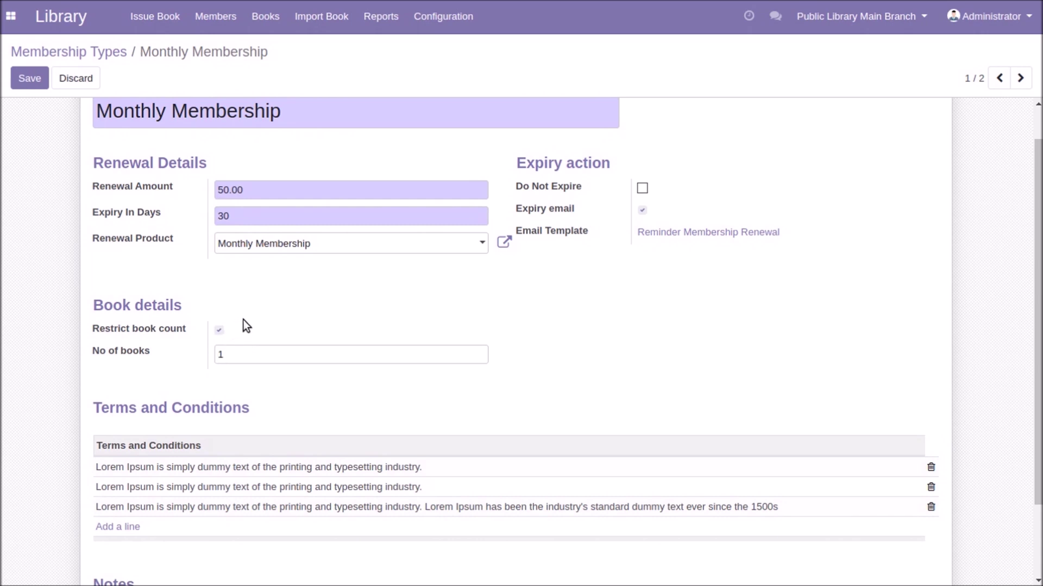
pyautogui.moveTo(231, 354); pyautogui.dragTo(212, 353)
pyautogui.moveTo(230, 354); pyautogui.dragTo(218, 354)
pyautogui.click(254, 288)
# Review the Terms and Conditions and the Extra notes of the Monthly Membership type.
pyautogui.scroll(1, 226, 168)
pyautogui.scroll(-3, 373, 286)
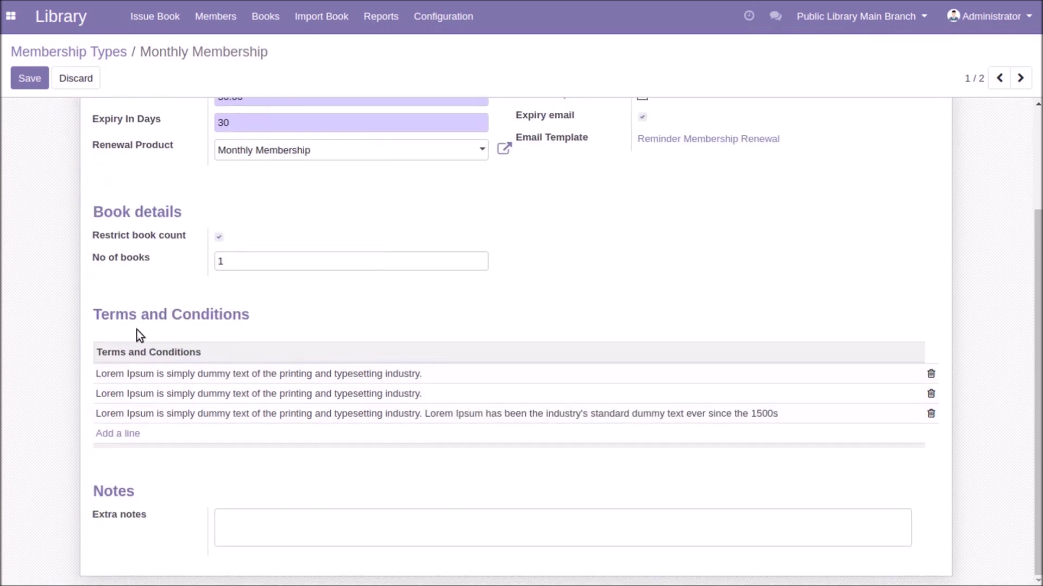
pyautogui.moveTo(91, 313); pyautogui.dragTo(265, 316)
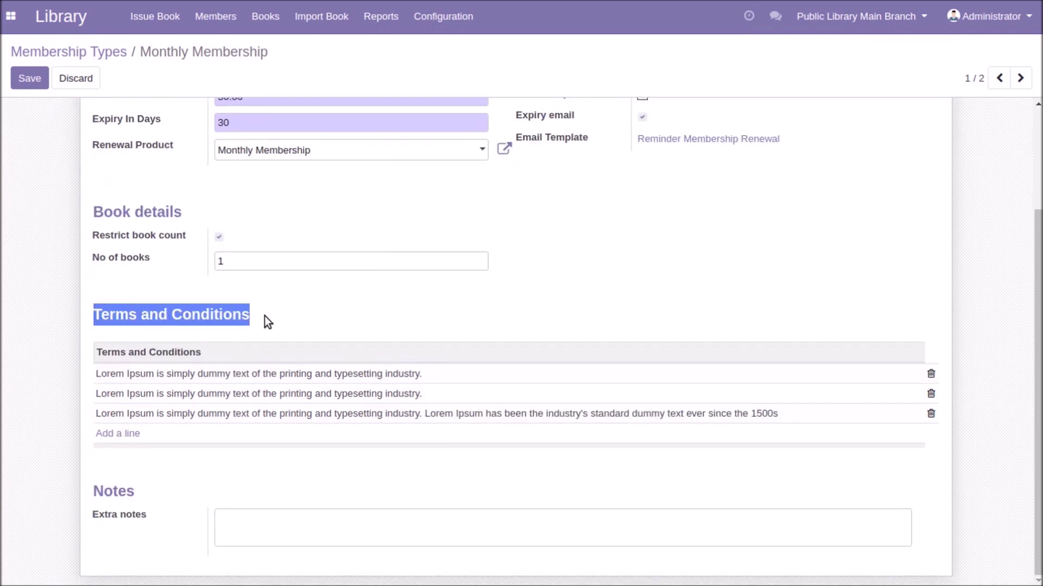
pyautogui.click(251, 520)
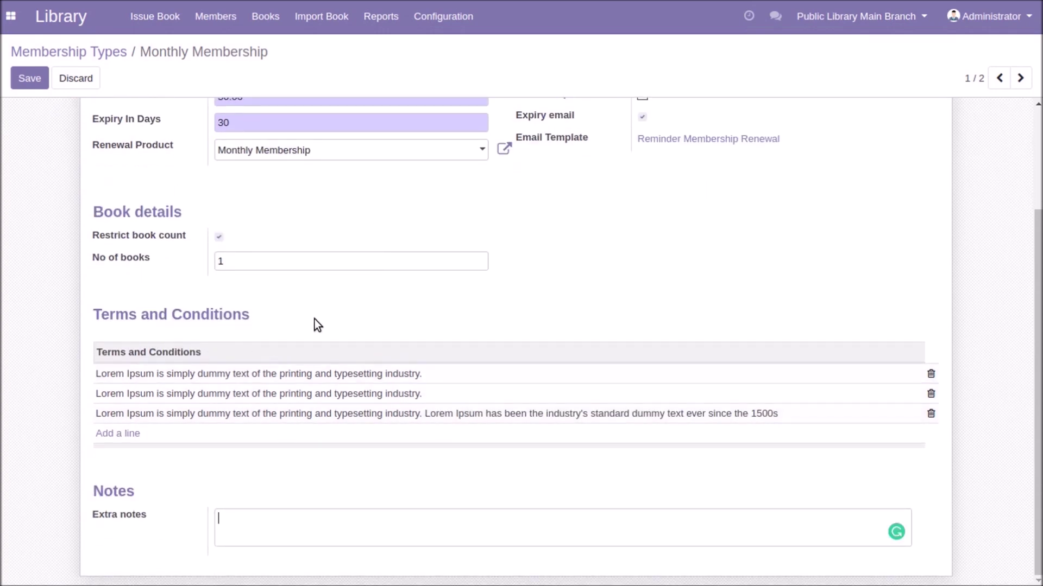
pyautogui.scroll(3, 312, 320)
# Leave the membership type unsaved, reopen the record of the member expired on 08/08/2019 and start the membership renewal.
pyautogui.click(220, 16)
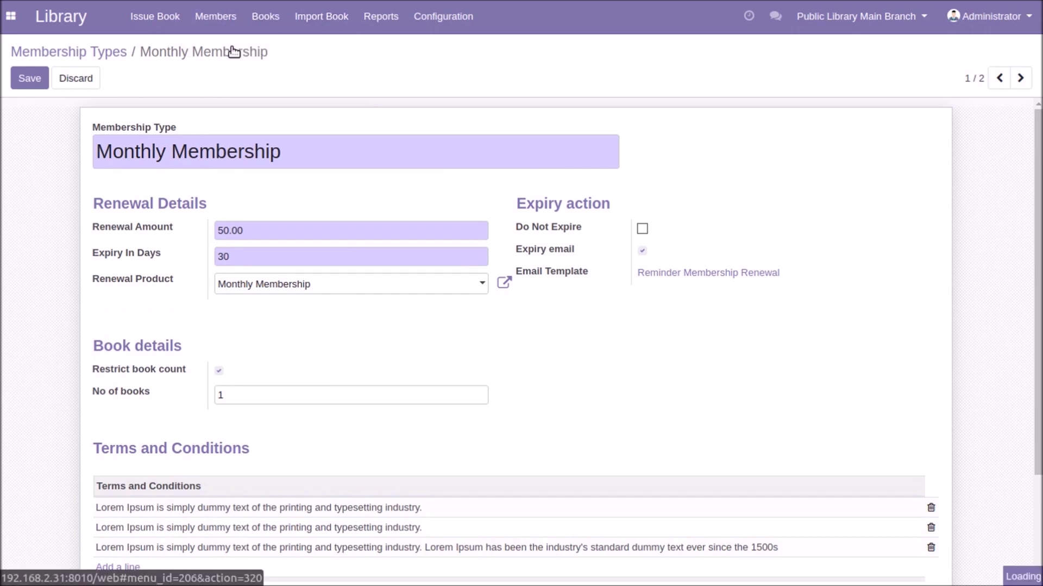
pyautogui.click(231, 45)
pyautogui.click(299, 123)
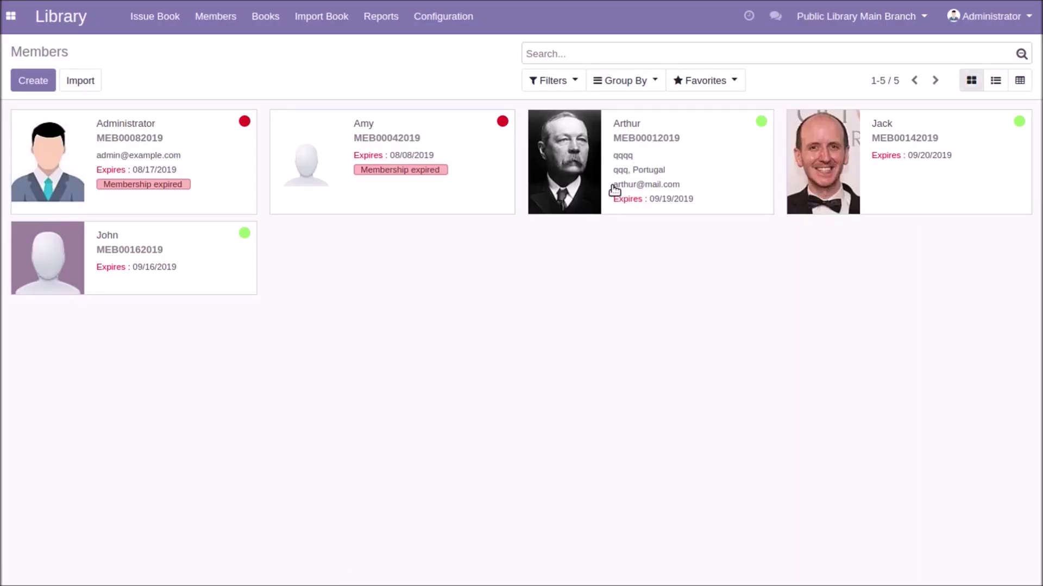
pyautogui.click(451, 184)
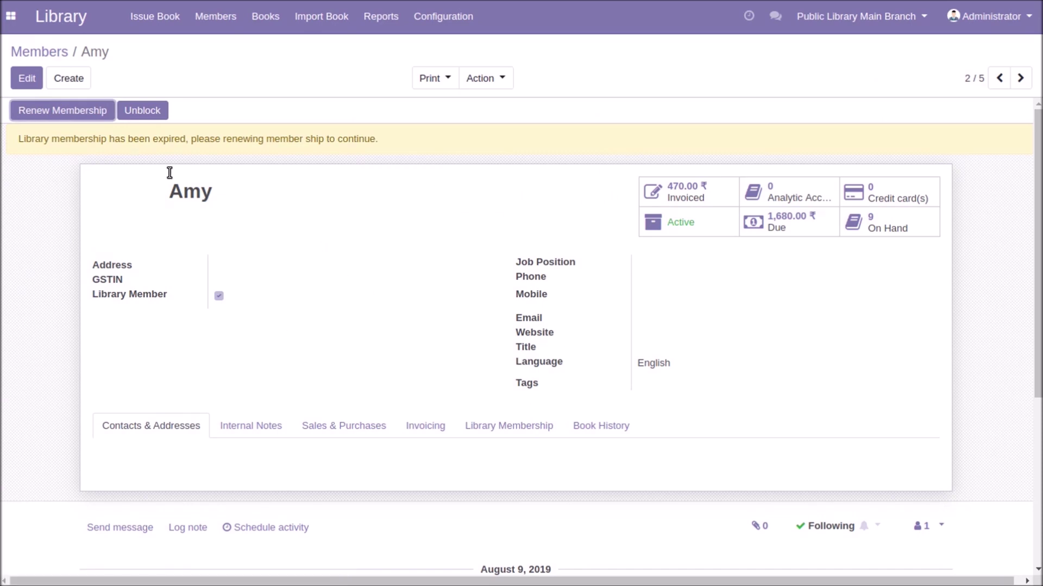
pyautogui.click(66, 115)
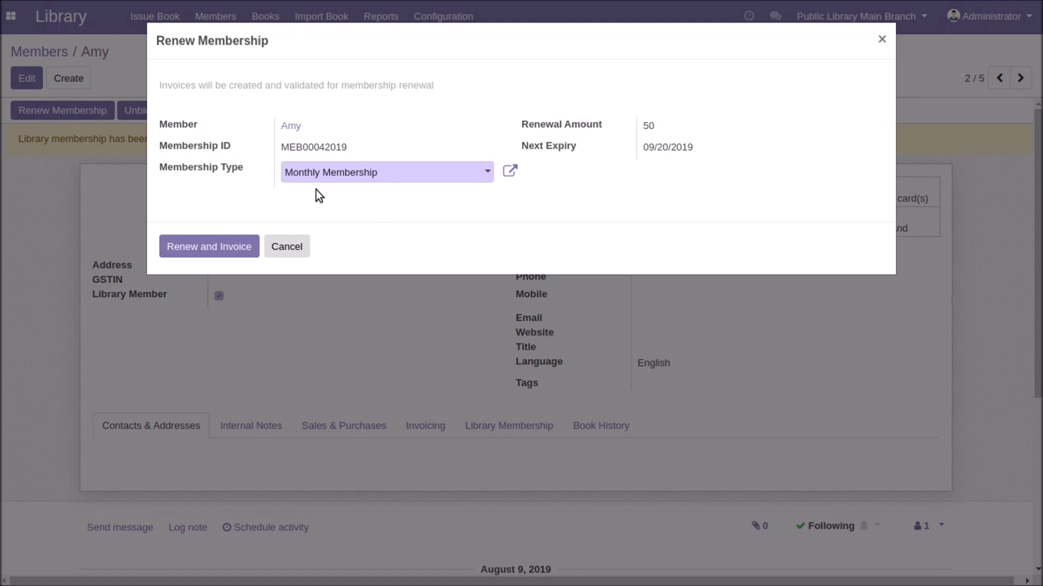
# Compare the renewal amount and next expiry of the Yearly Membership and Monthly Membership types, ending on Monthly Membership.
pyautogui.click(421, 174)
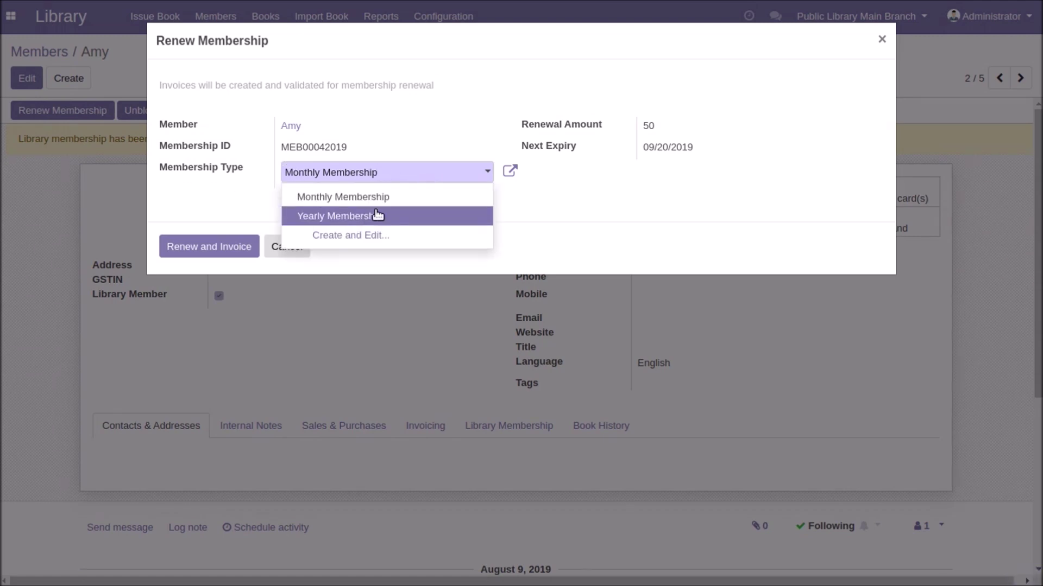
pyautogui.click(603, 203)
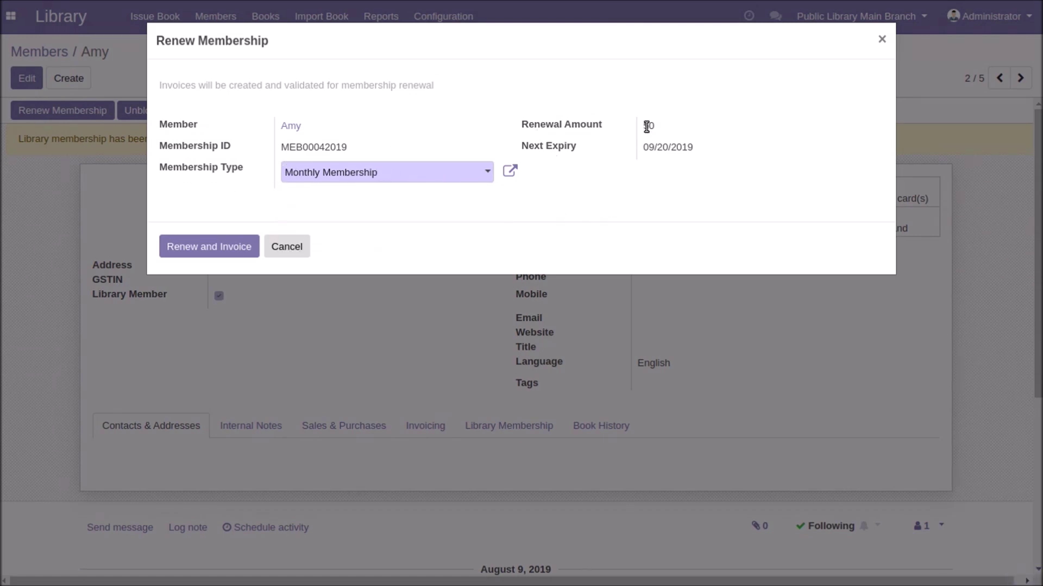
pyautogui.click(438, 169)
pyautogui.click(375, 214)
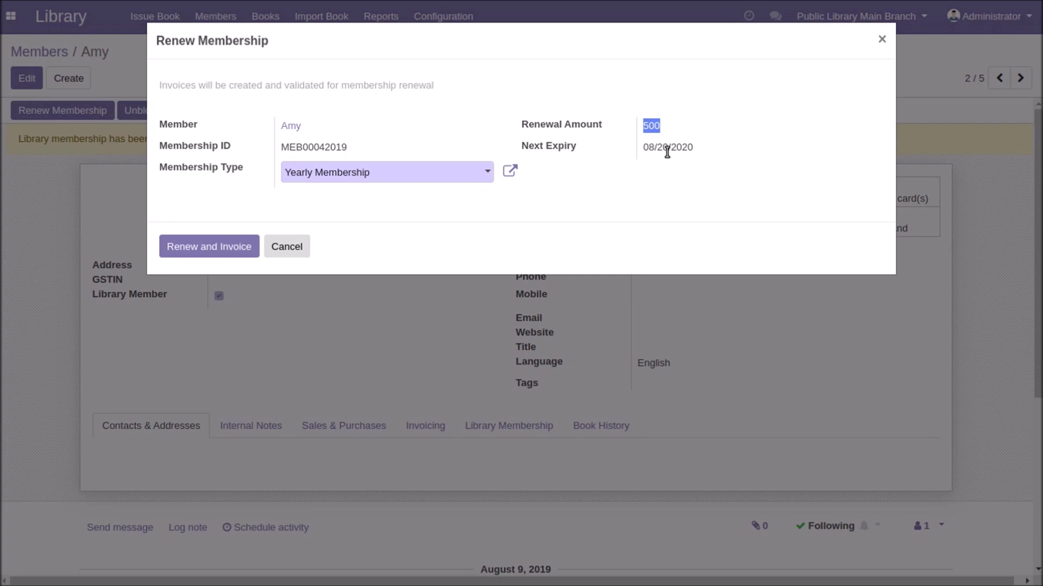
pyautogui.click(453, 178)
pyautogui.click(452, 178)
pyautogui.click(389, 197)
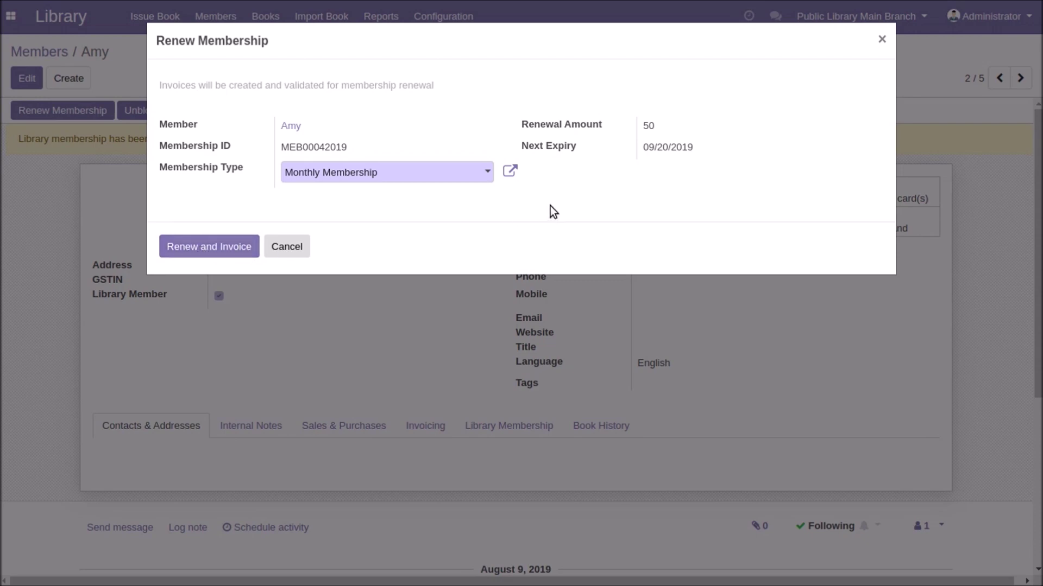
pyautogui.moveTo(656, 123); pyautogui.dragTo(649, 125)
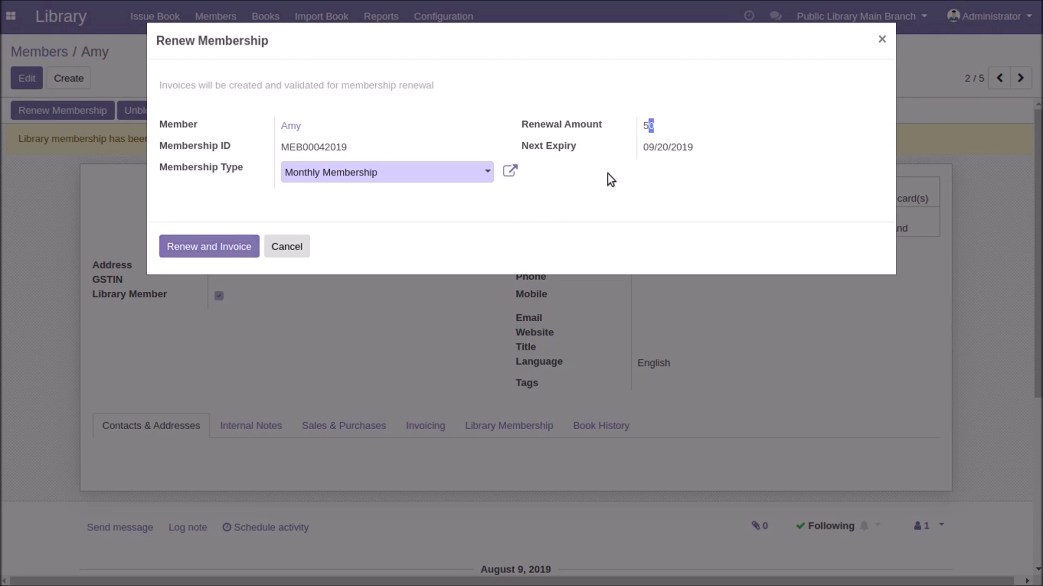
# Renew and invoice the Monthly Membership and register the payment of the renewal invoice.
pyautogui.click(215, 250)
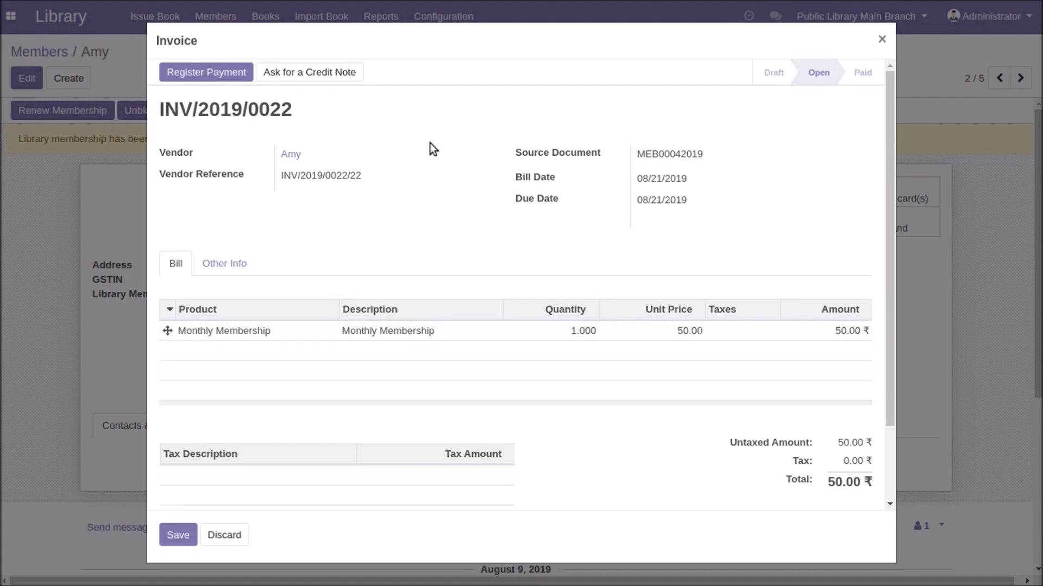
pyautogui.click(224, 80)
pyautogui.click(202, 338)
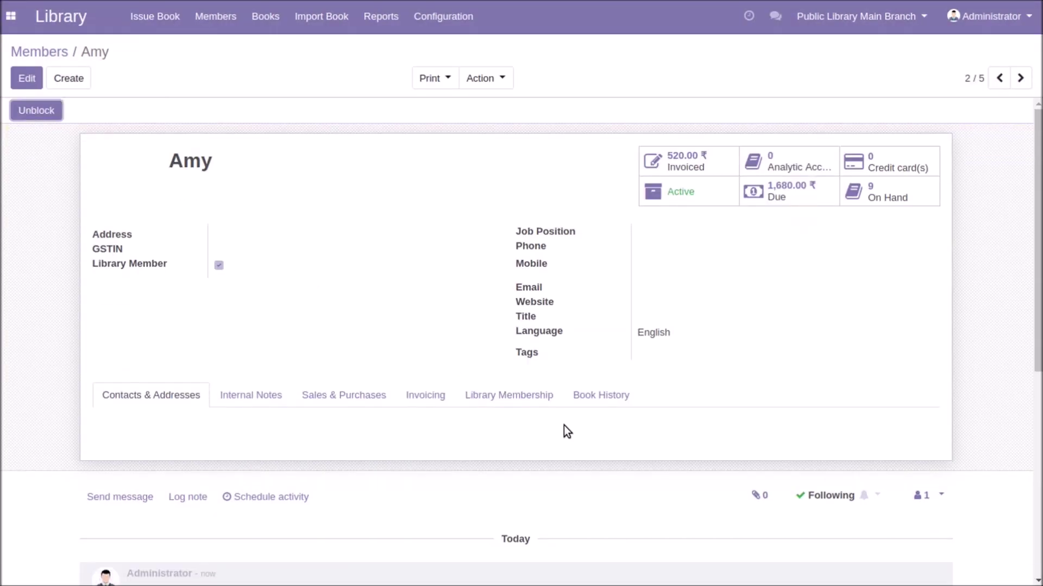
# Check the renewed member's Library Membership details, including the expiry date and renewal history.
pyautogui.click(523, 395)
pyautogui.scroll(-3, 474, 329)
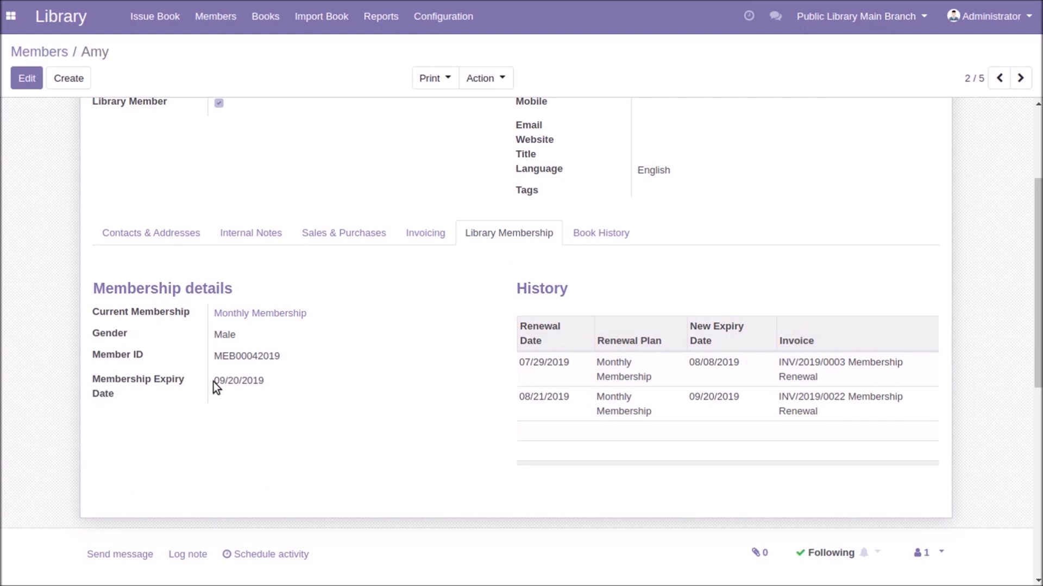
pyautogui.moveTo(213, 381); pyautogui.dragTo(270, 381)
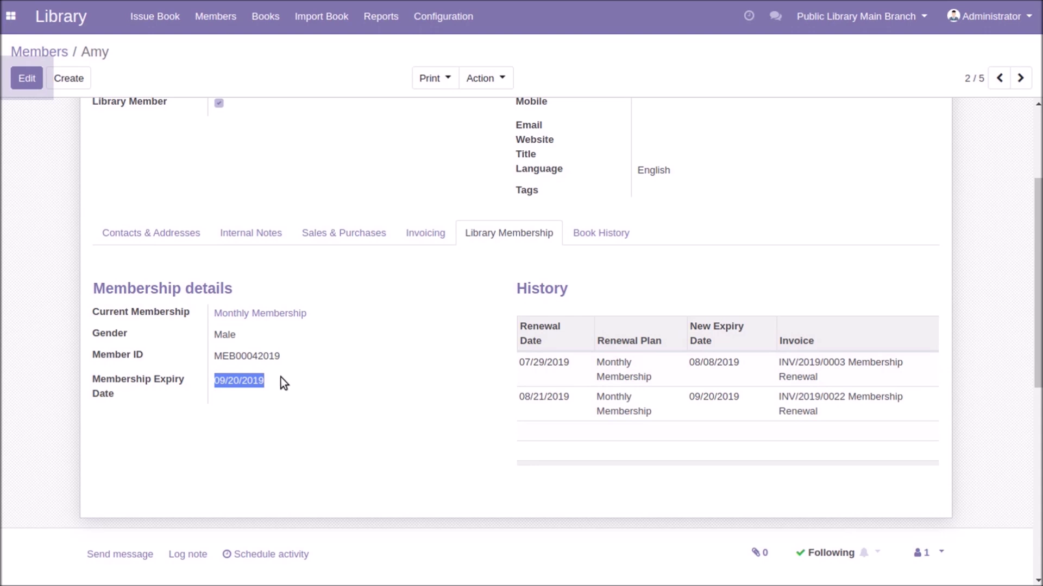
# Review the renewal plans, new expiry dates and invoices in the renewed member's membership history.
pyautogui.scroll(3, 396, 379)
pyautogui.scroll(-3, 402, 393)
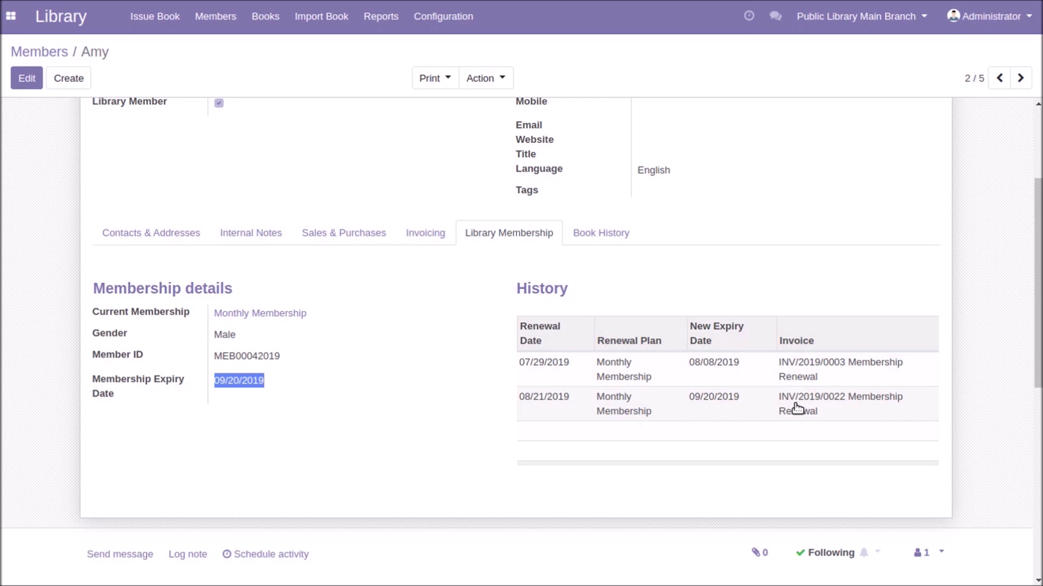
pyautogui.scroll(3, 415, 363)
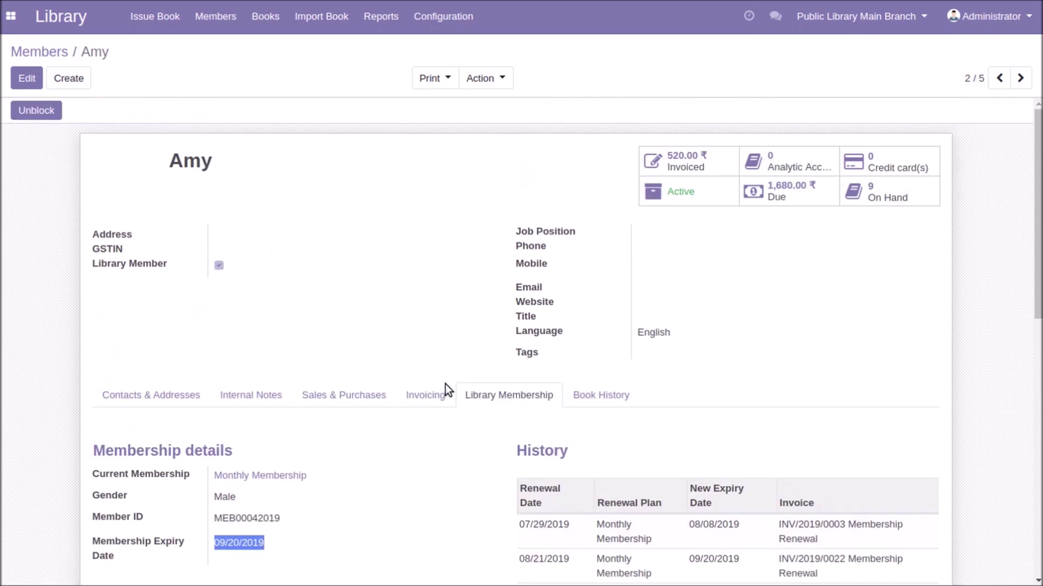
pyautogui.click(310, 138)
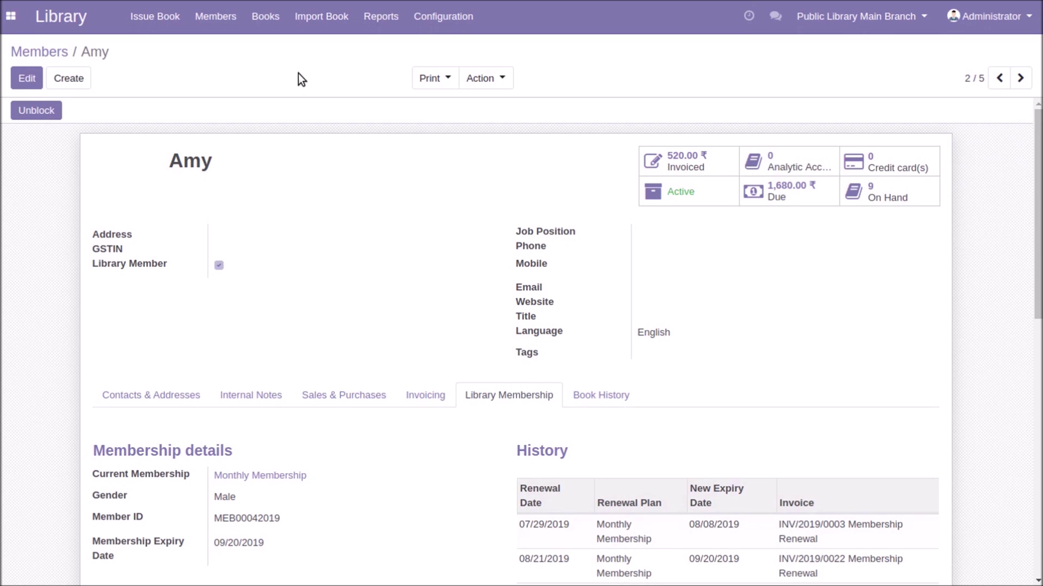
# View the late members, inspect the books on hand for the late member, and return to the late members list.
pyautogui.click(215, 16)
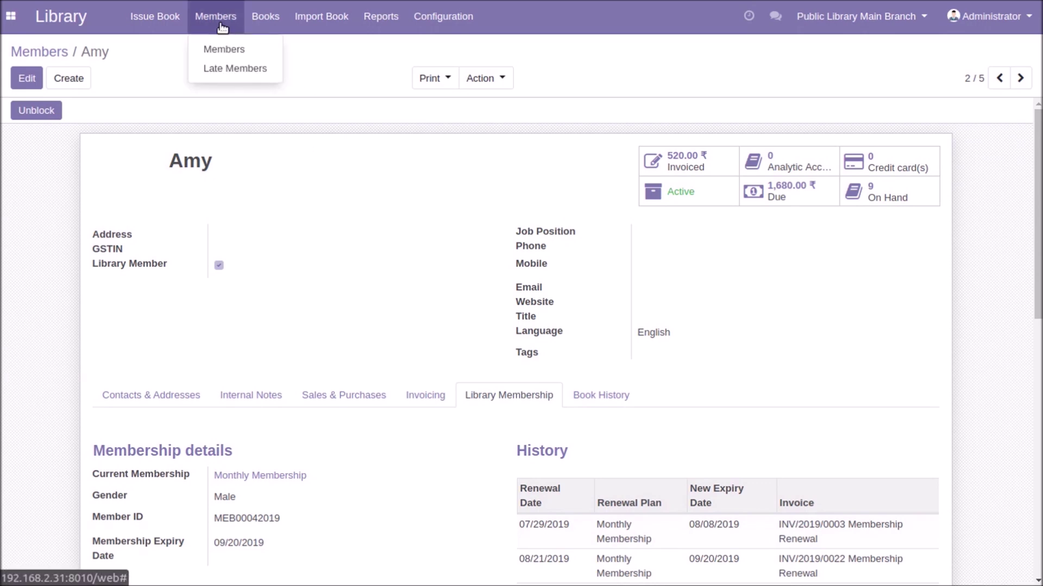
pyautogui.click(217, 69)
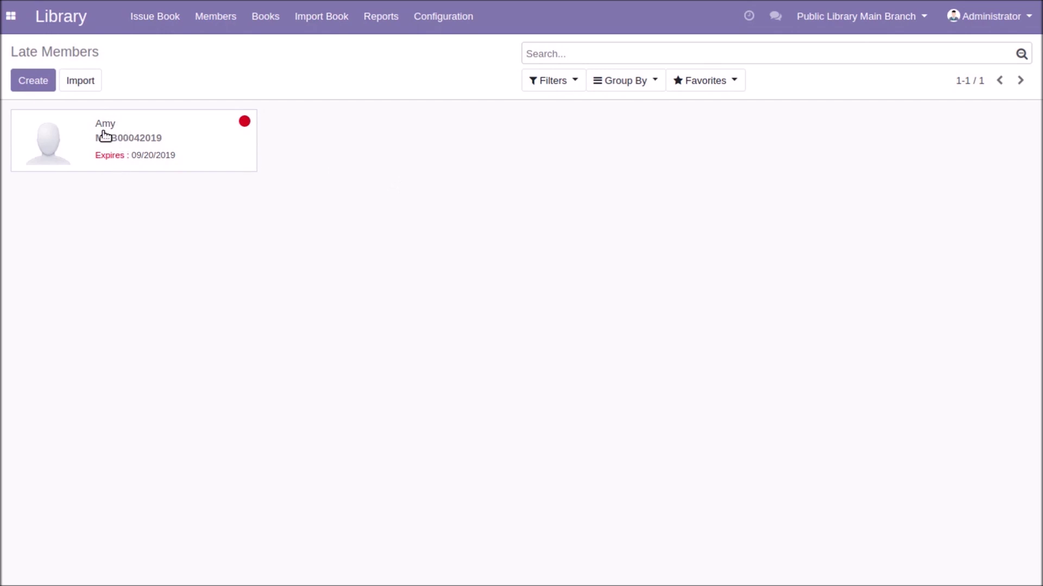
pyautogui.click(210, 144)
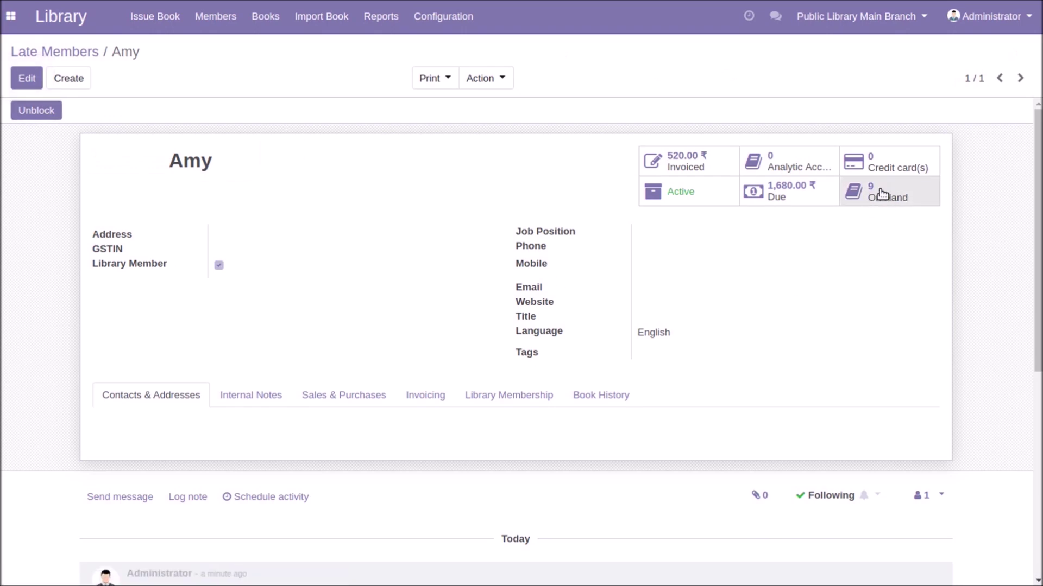
pyautogui.click(896, 200)
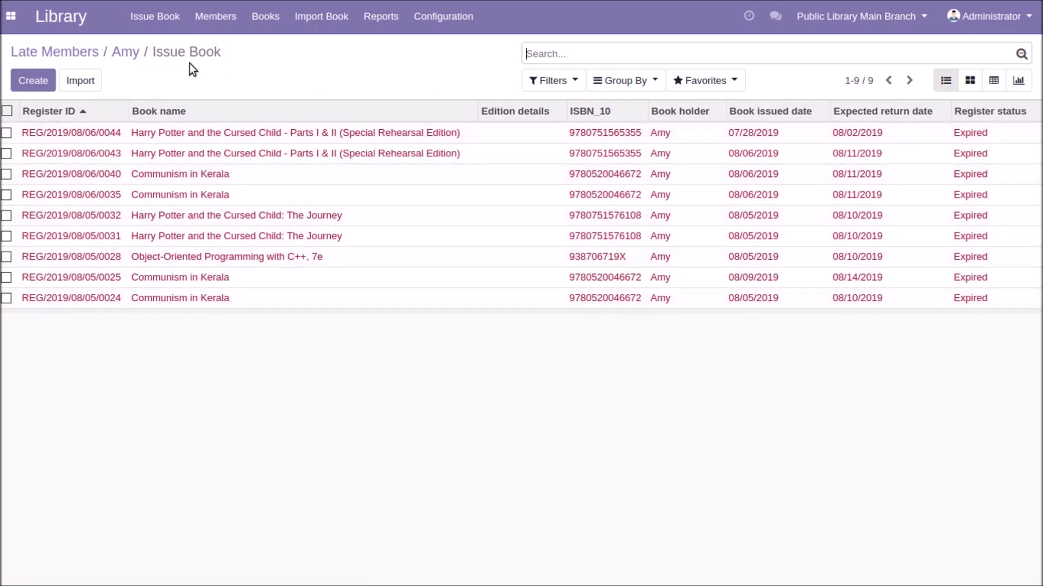
pyautogui.click(122, 54)
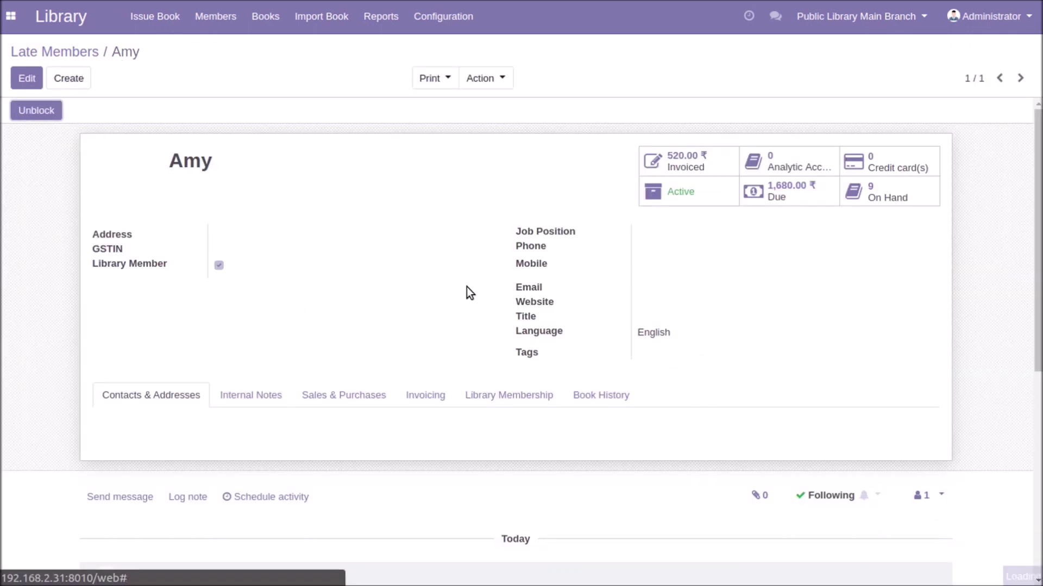
pyautogui.click(74, 52)
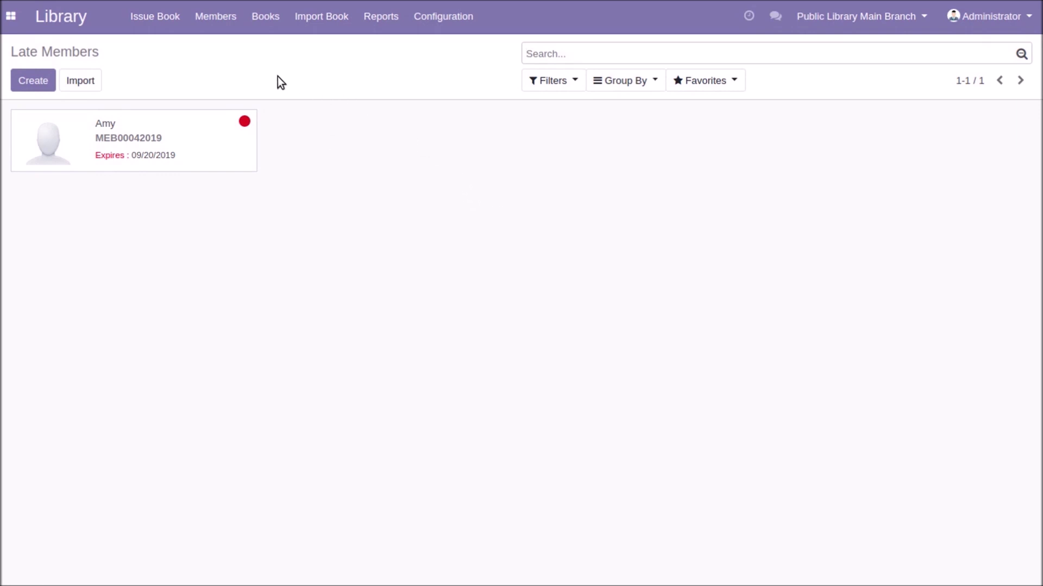
# Show the issued books as cards and open the returned Harry Potter record issued on 08/21/2019 in edit mode.
pyautogui.click(145, 25)
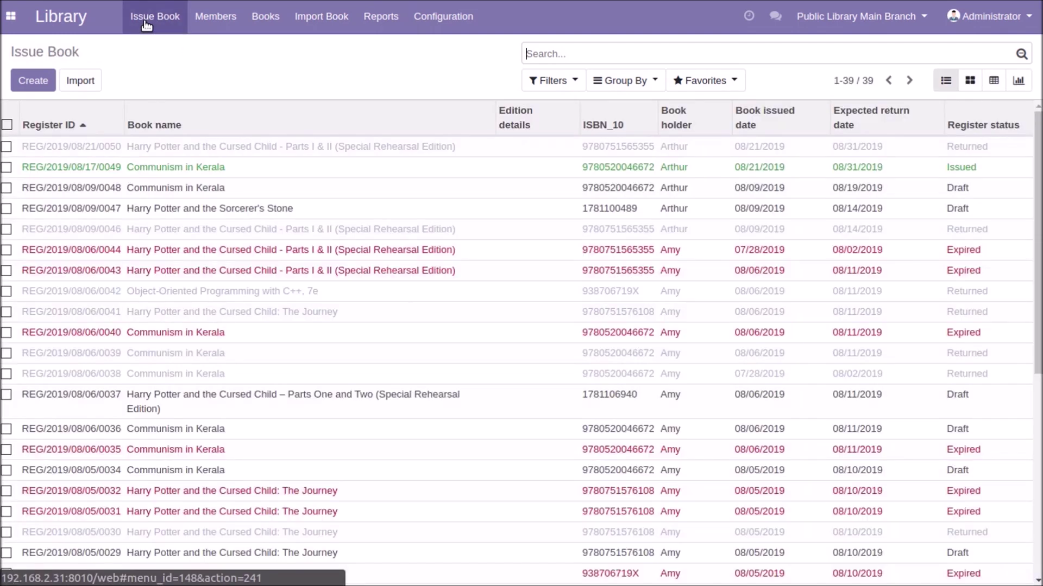
pyautogui.click(969, 82)
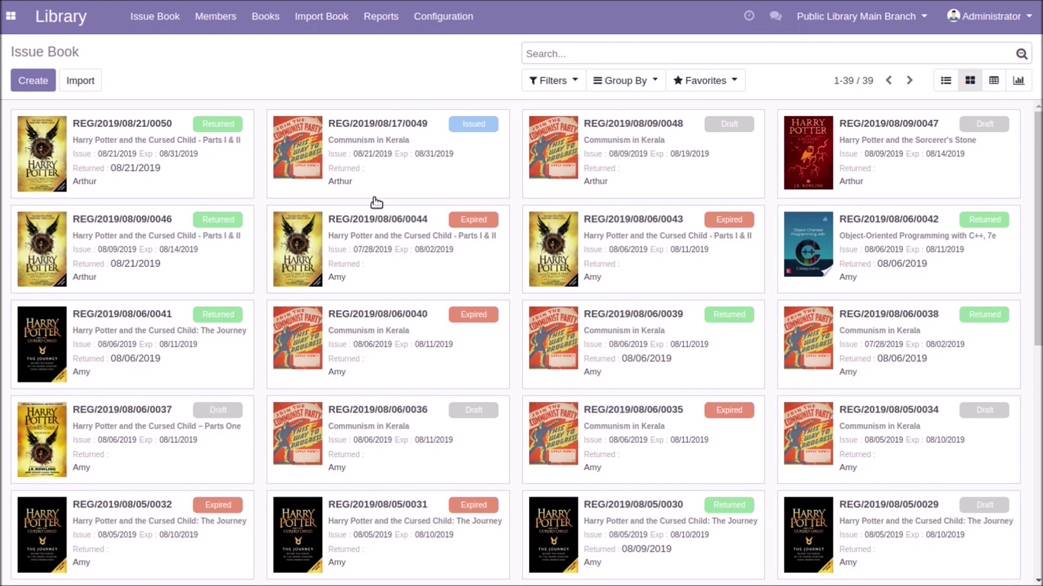
pyautogui.click(186, 172)
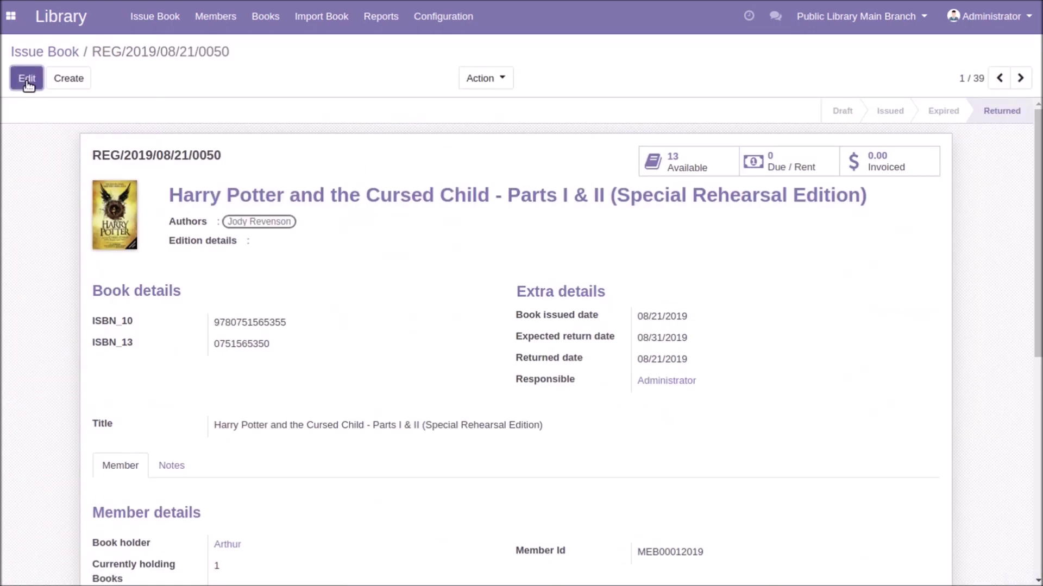
pyautogui.click(27, 79)
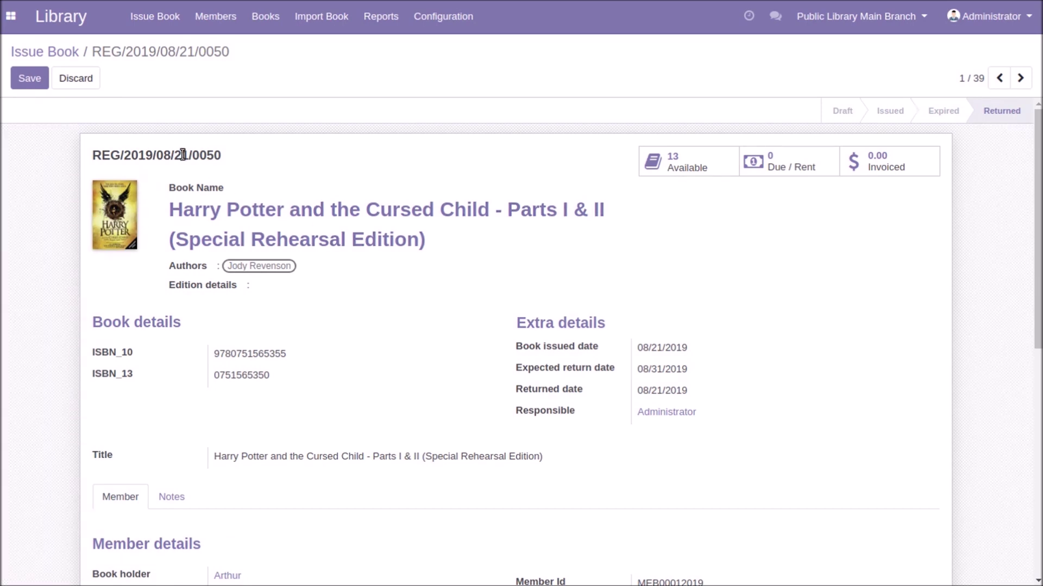
# Examine the issue record's book details, dates, member details and notes, and return to the issued books without changes.
pyautogui.scroll(-5, 501, 220)
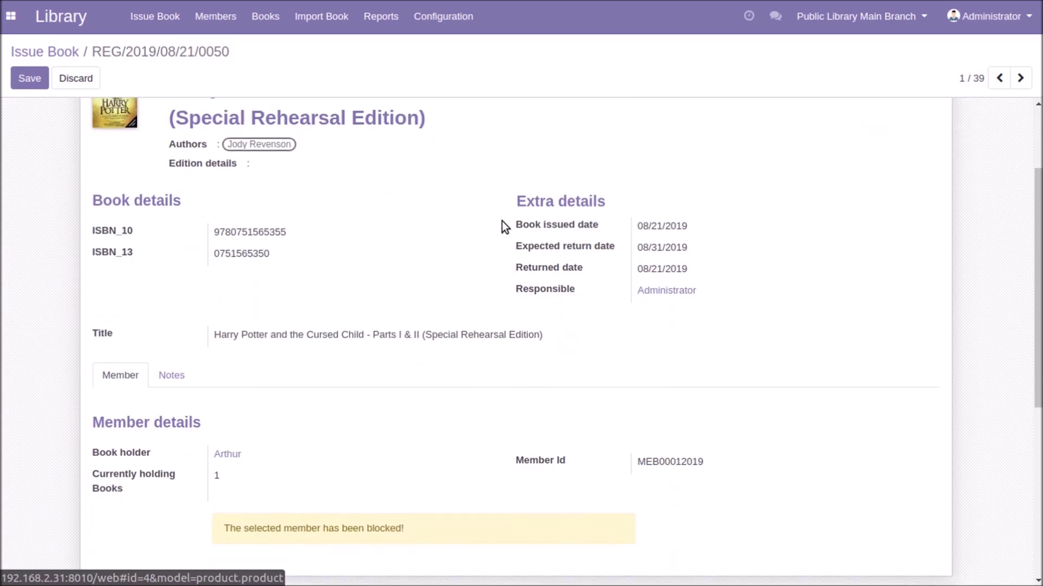
pyautogui.scroll(5, 497, 233)
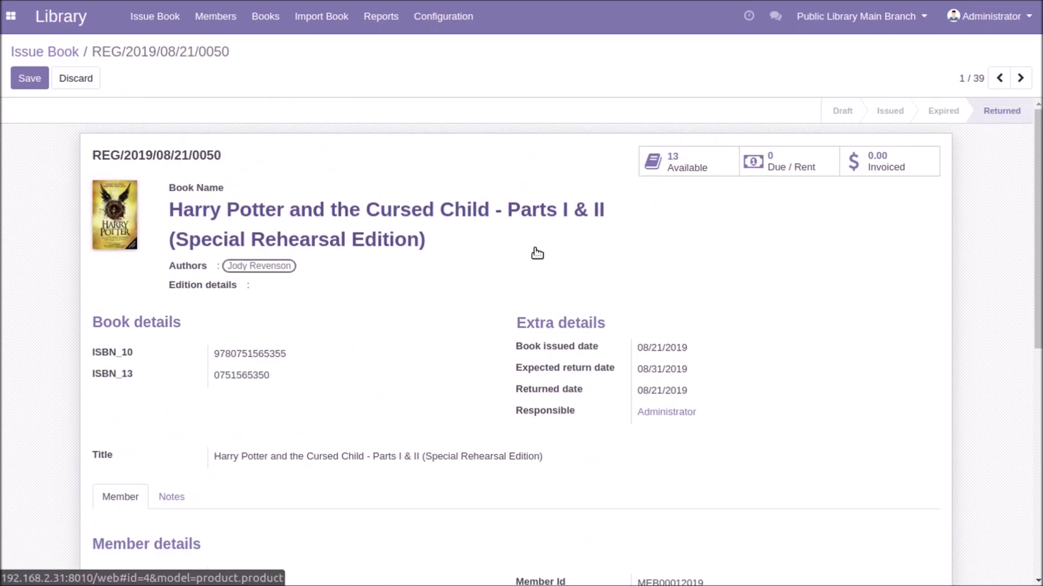
pyautogui.scroll(-2, 535, 252)
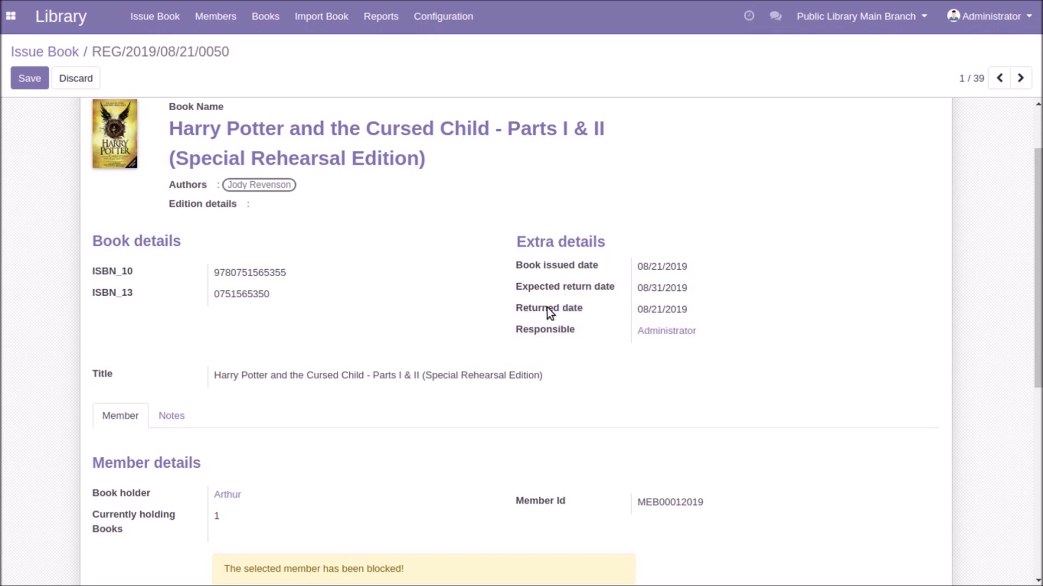
pyautogui.scroll(2, 862, 306)
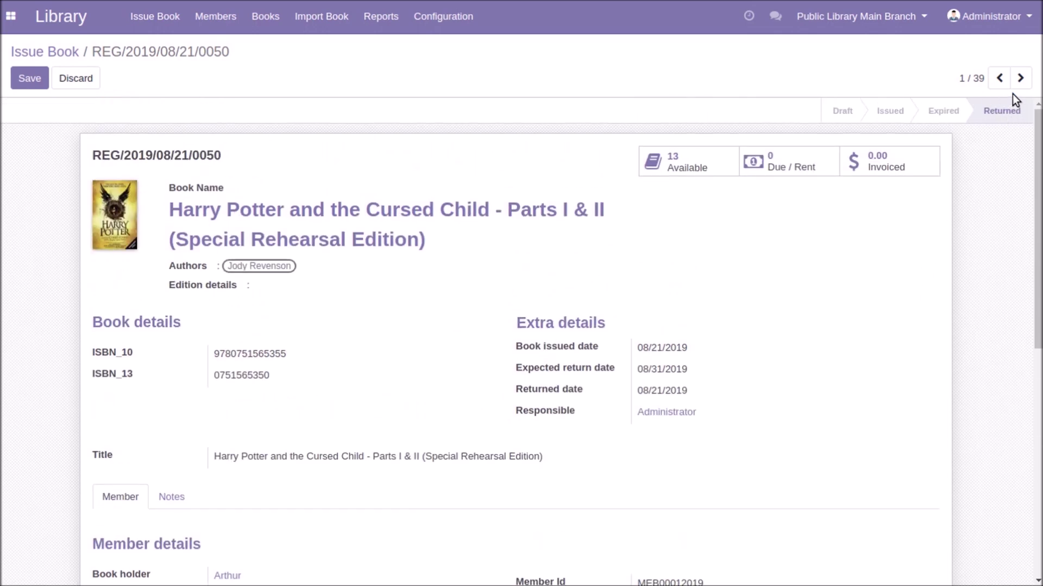
pyautogui.scroll(-2, 688, 340)
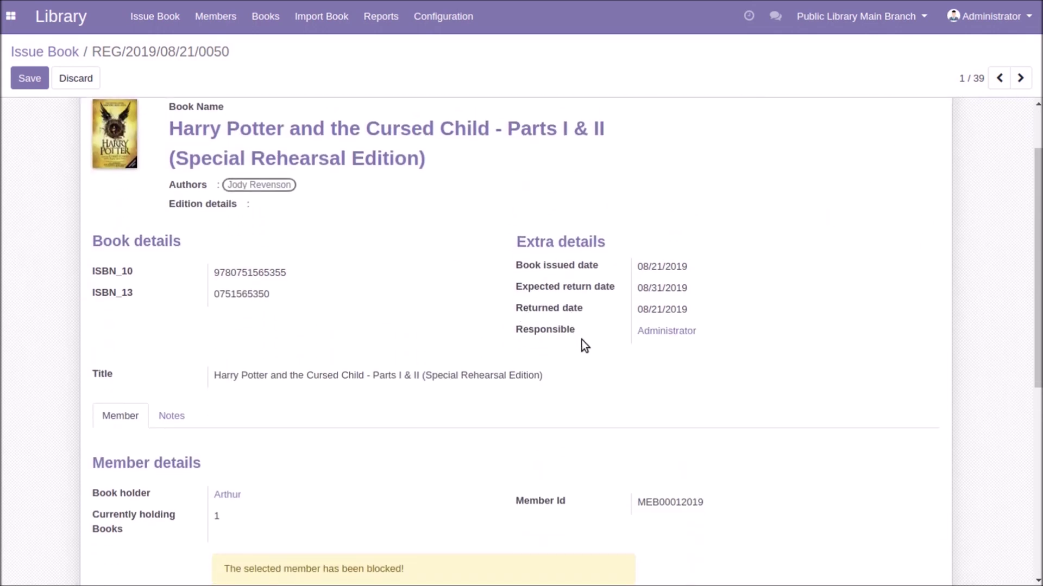
pyautogui.scroll(-1, 579, 336)
pyautogui.scroll(-1, 567, 296)
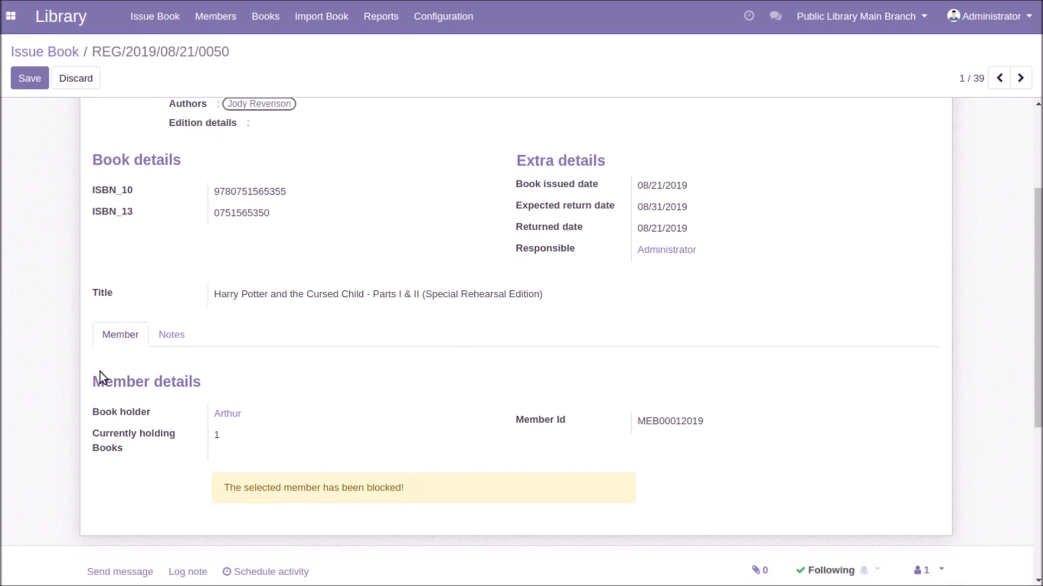
pyautogui.click(169, 332)
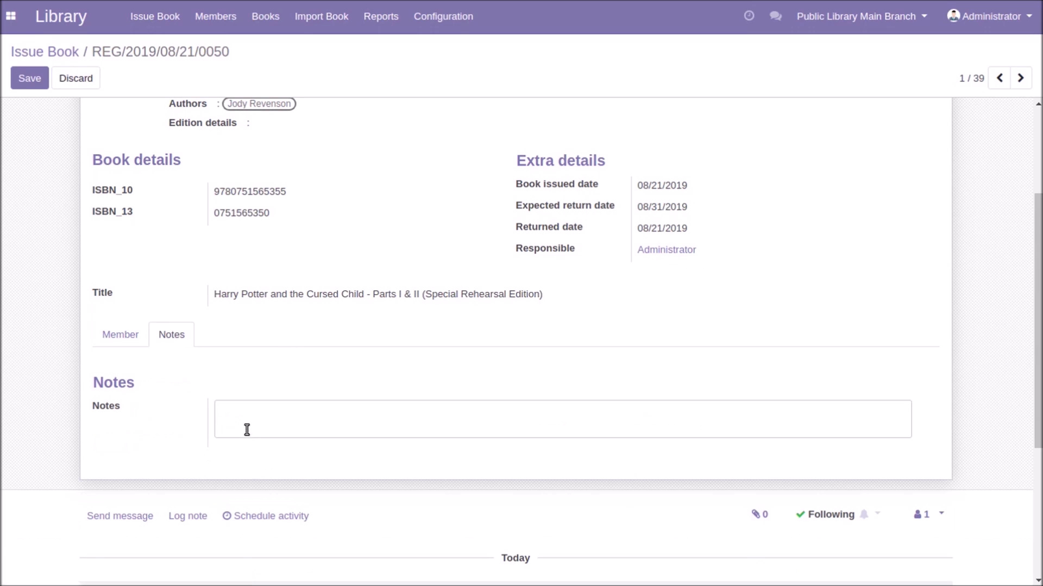
pyautogui.scroll(4, 380, 380)
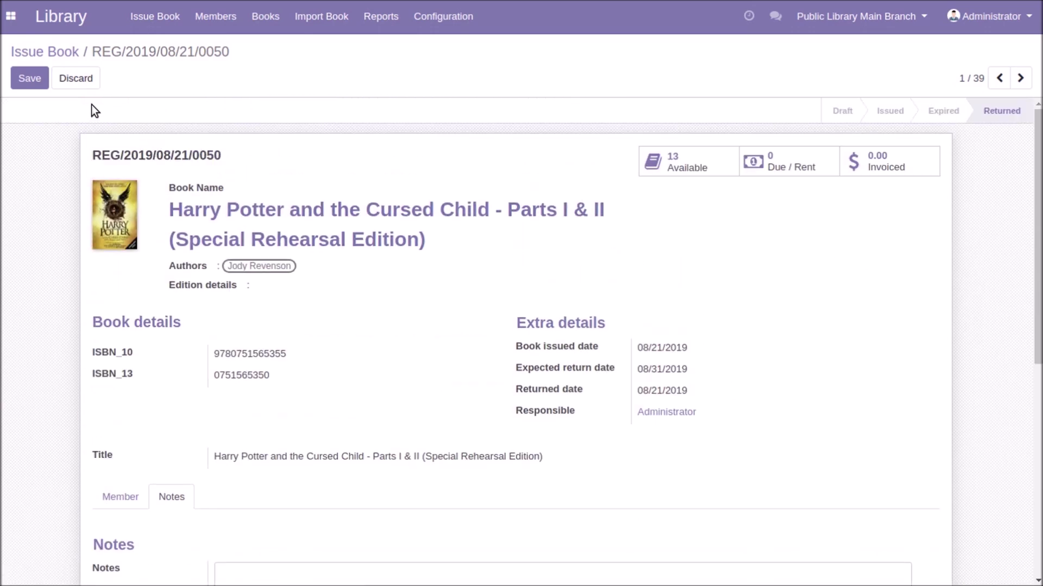
pyautogui.click(44, 53)
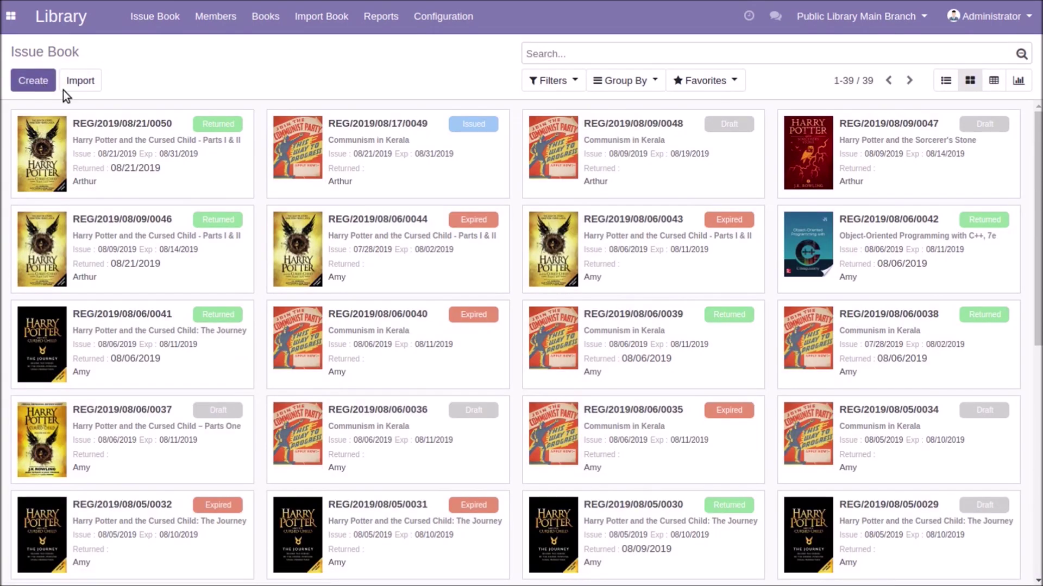
# Create a book issue record for Harry Potter and the Cursed Child - Parts I & II (Special Rehearsal Edition).
pyautogui.click(33, 82)
pyautogui.scroll(-4, 505, 224)
pyautogui.scroll(4, 505, 224)
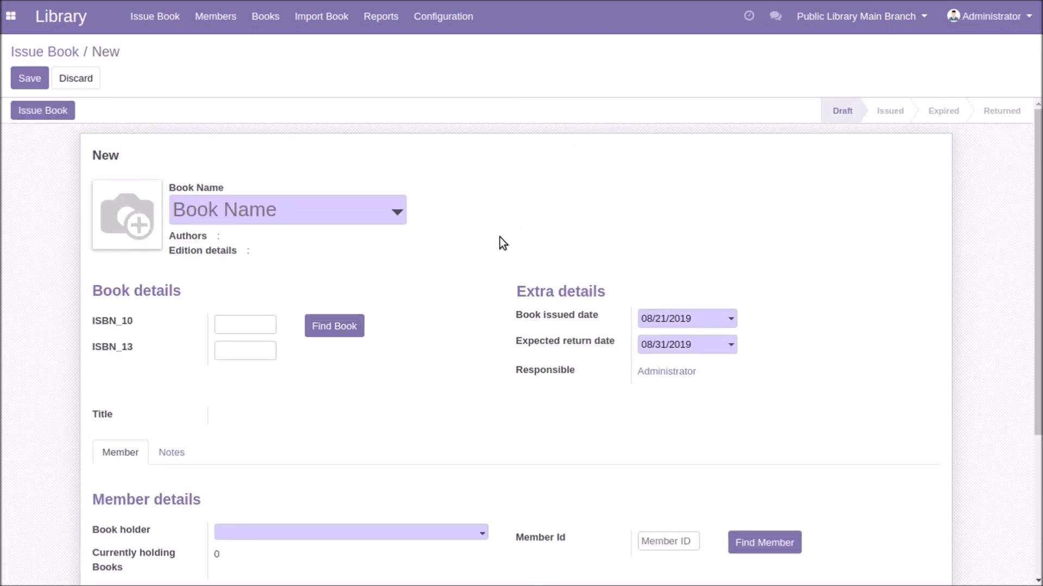
pyautogui.click(283, 217)
pyautogui.click(341, 293)
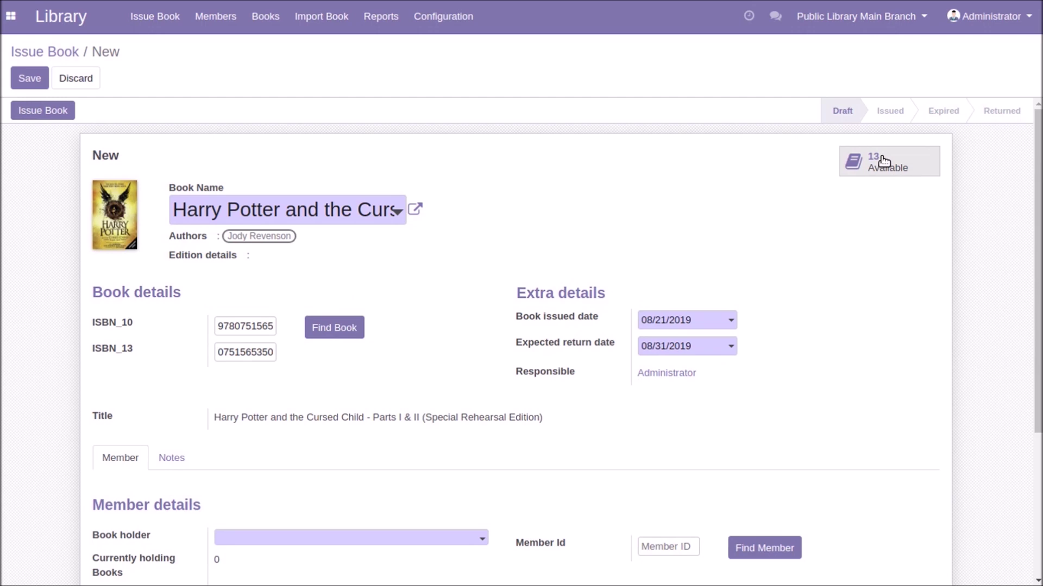
# Try Administrator as the book holder and check the resulting member details for the new issue record.
pyautogui.scroll(-2, 531, 226)
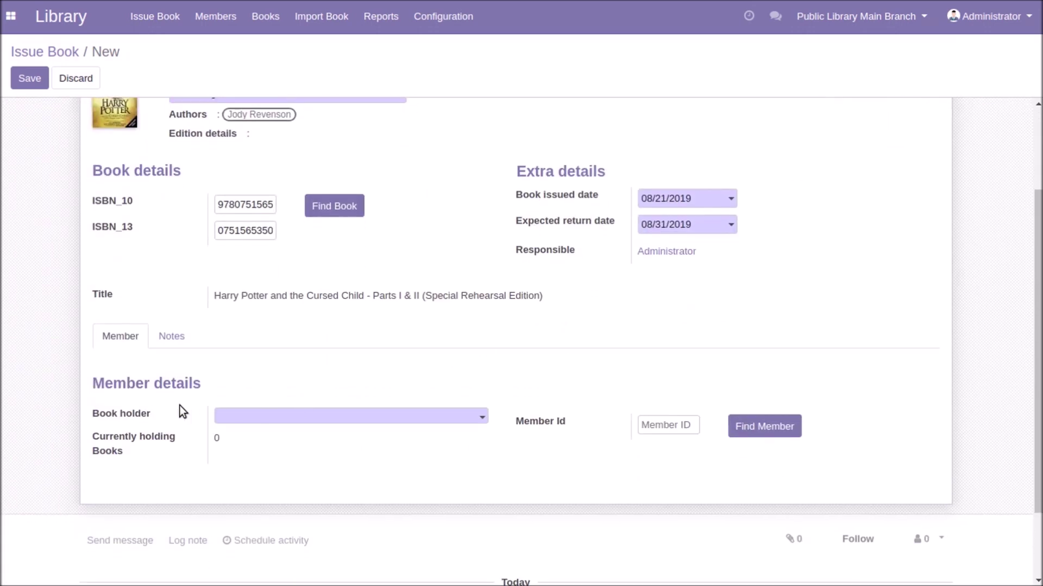
pyautogui.click(287, 423)
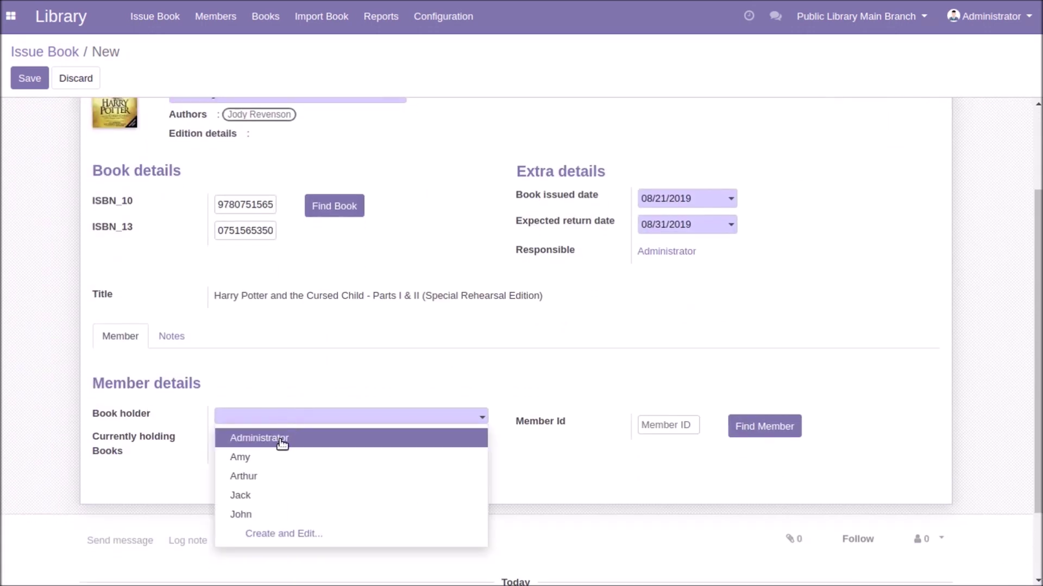
pyautogui.click(296, 438)
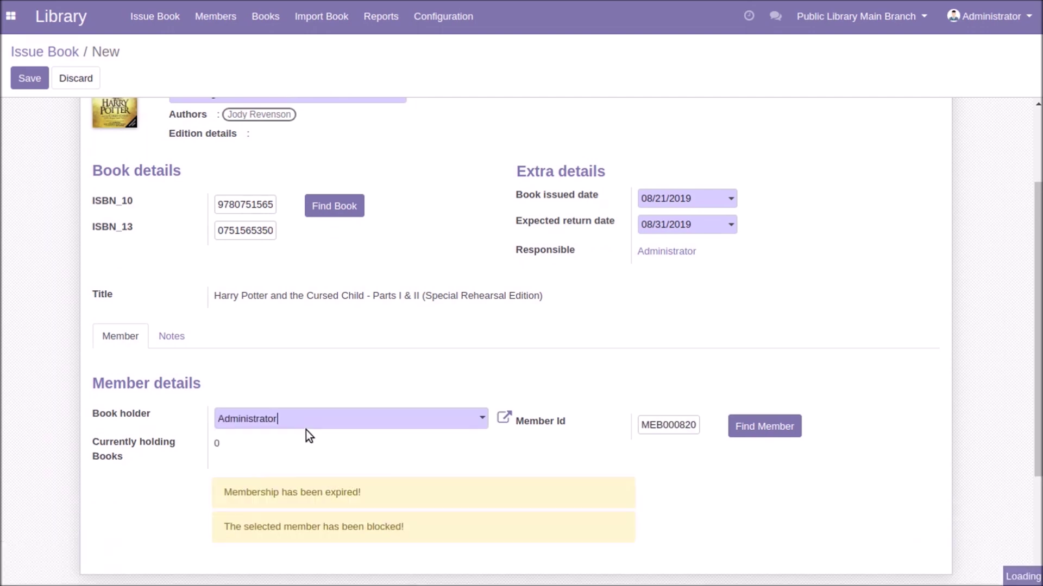
pyautogui.scroll(-2, 291, 428)
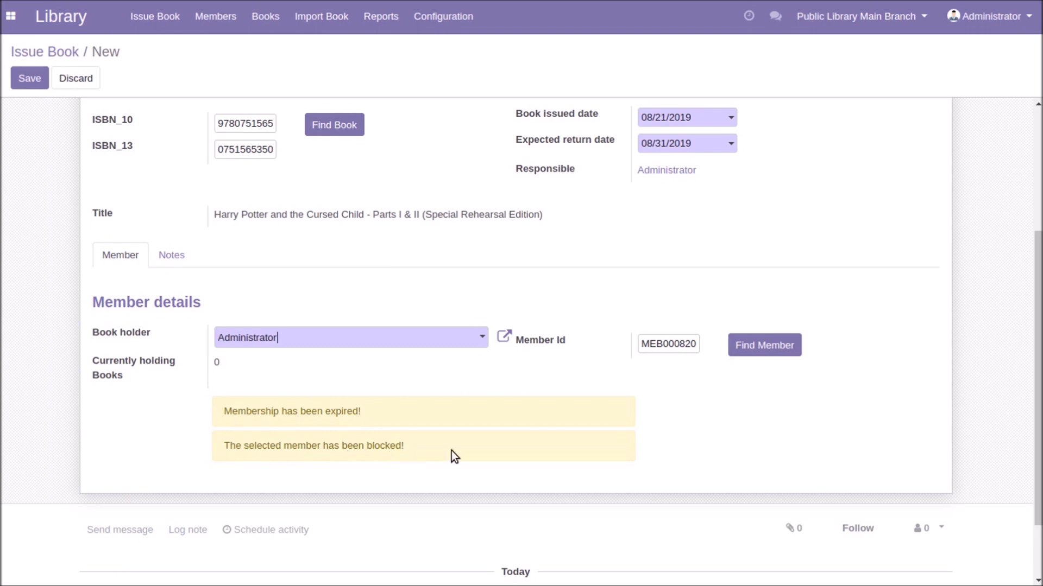
pyautogui.scroll(2, 615, 401)
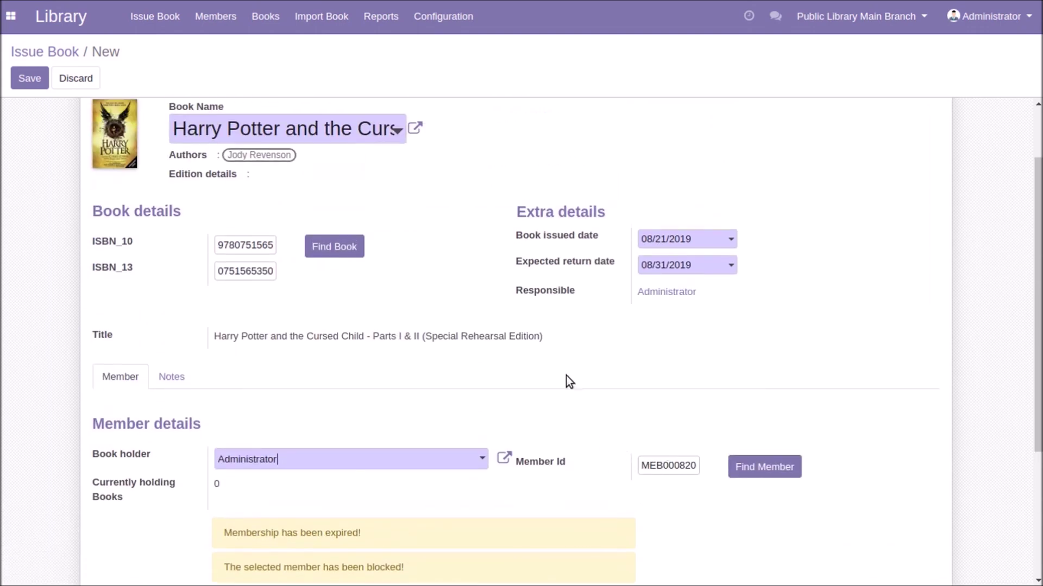
pyautogui.scroll(2, 484, 324)
pyautogui.scroll(-4, 474, 325)
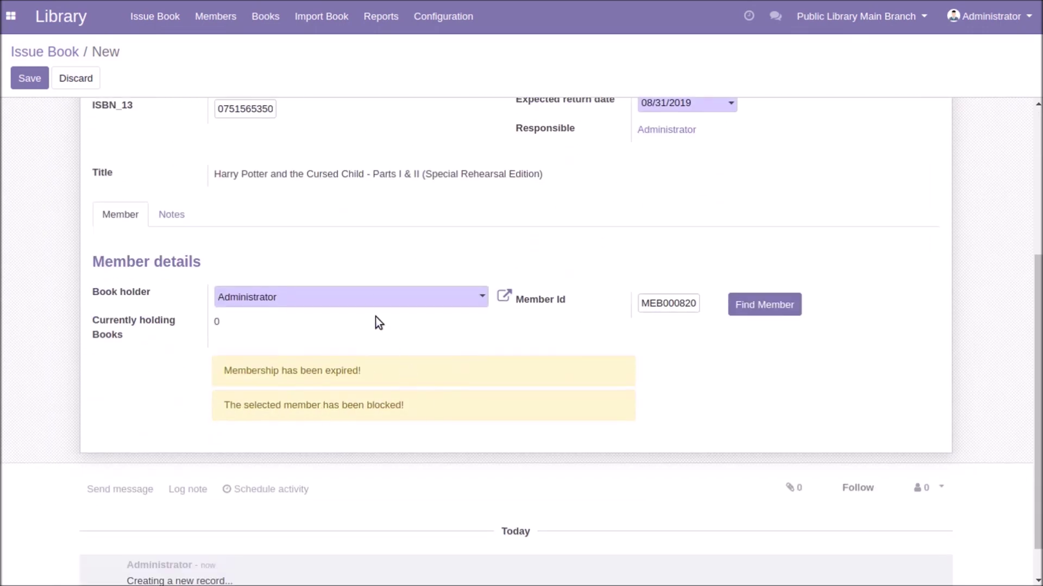
pyautogui.scroll(4, 380, 326)
pyautogui.scroll(-4, 371, 276)
# Change the book holder to the fourth listed member and issue the book.
pyautogui.click(361, 299)
pyautogui.click(337, 381)
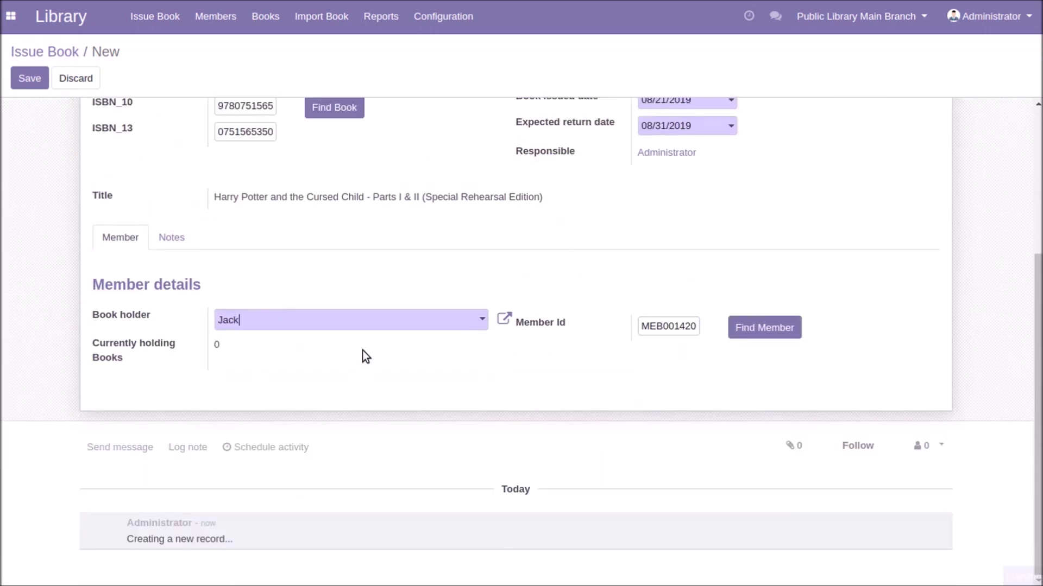
pyautogui.scroll(4, 327, 278)
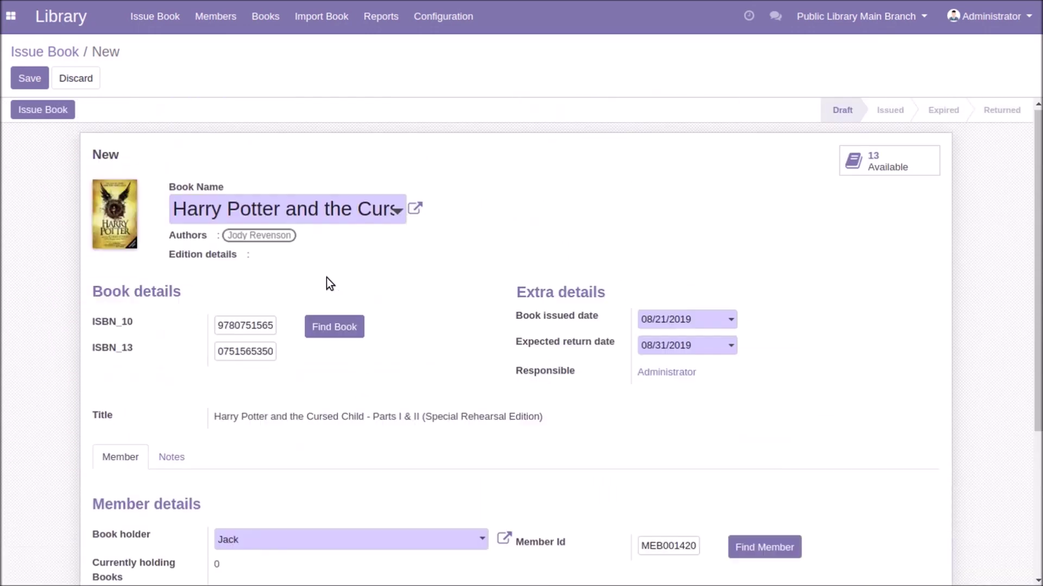
pyautogui.click(54, 112)
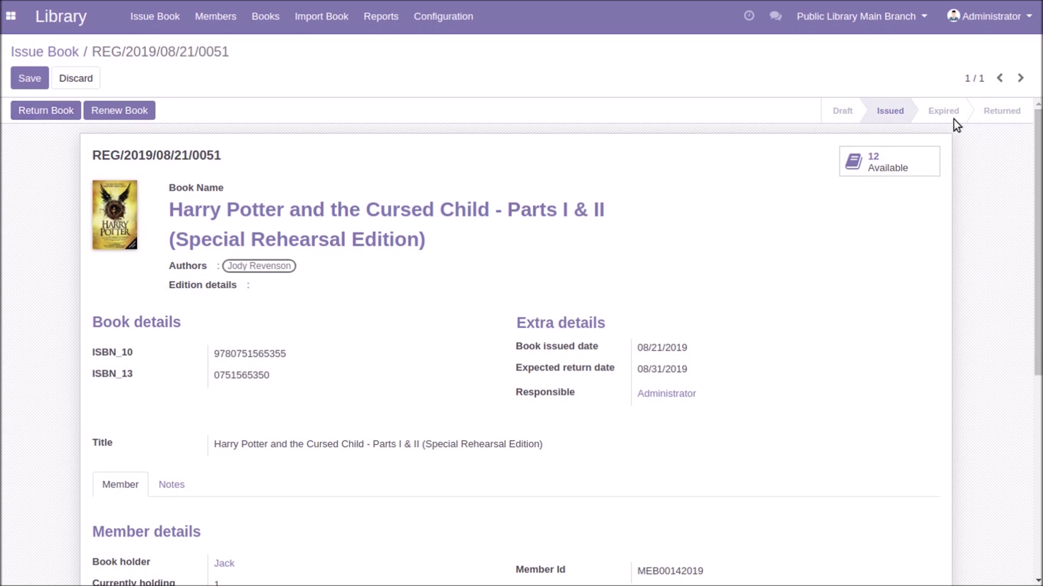
# Return the newly issued book and open the returned Communism in Kerala record issued on 08/06/2019.
pyautogui.click(24, 109)
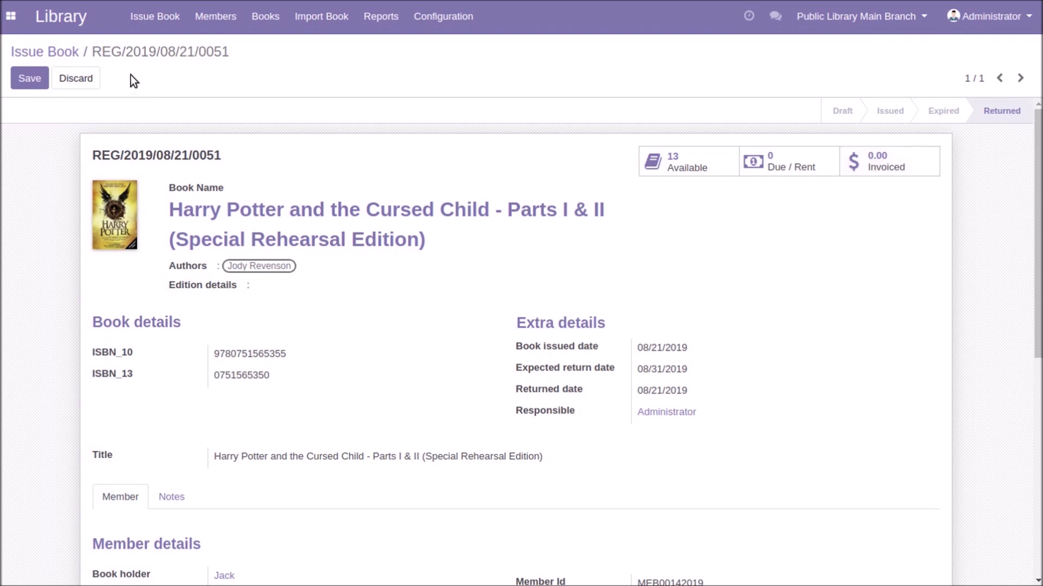
pyautogui.click(68, 57)
pyautogui.click(929, 328)
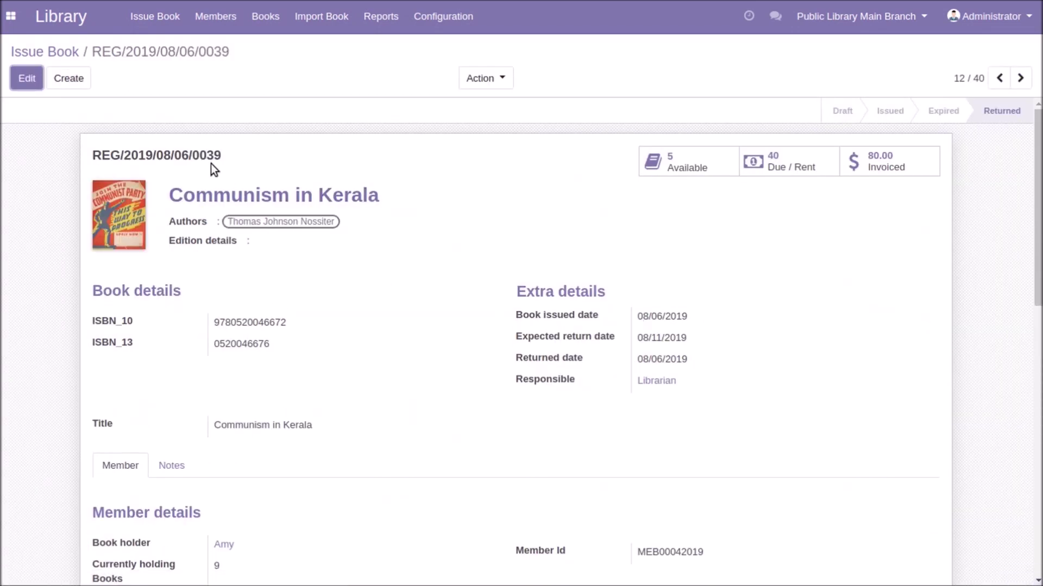
# Go back to the issue list, open the issued Communism in Kerala record dated 08/21/2019, and renew the book.
pyautogui.click(26, 54)
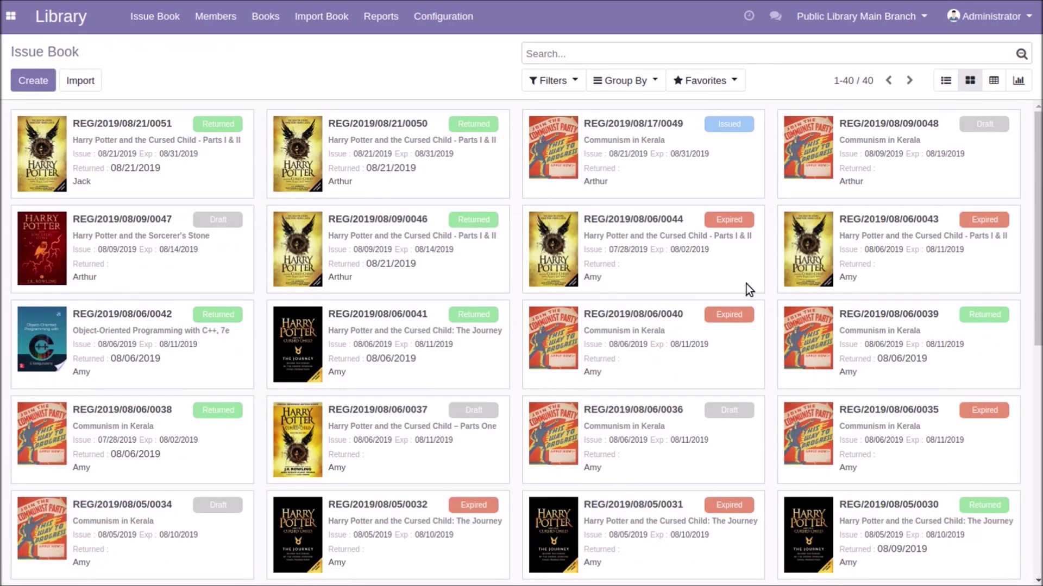
pyautogui.click(633, 172)
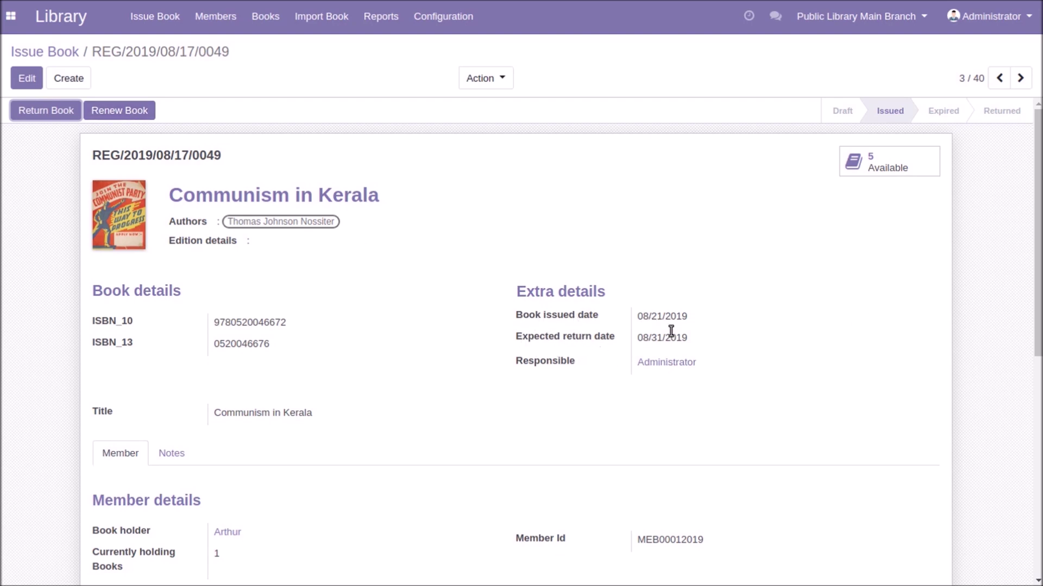
pyautogui.click(127, 110)
# Return to the issue list and renew the expired Communism in Kerala record in its fourth row.
pyautogui.click(45, 52)
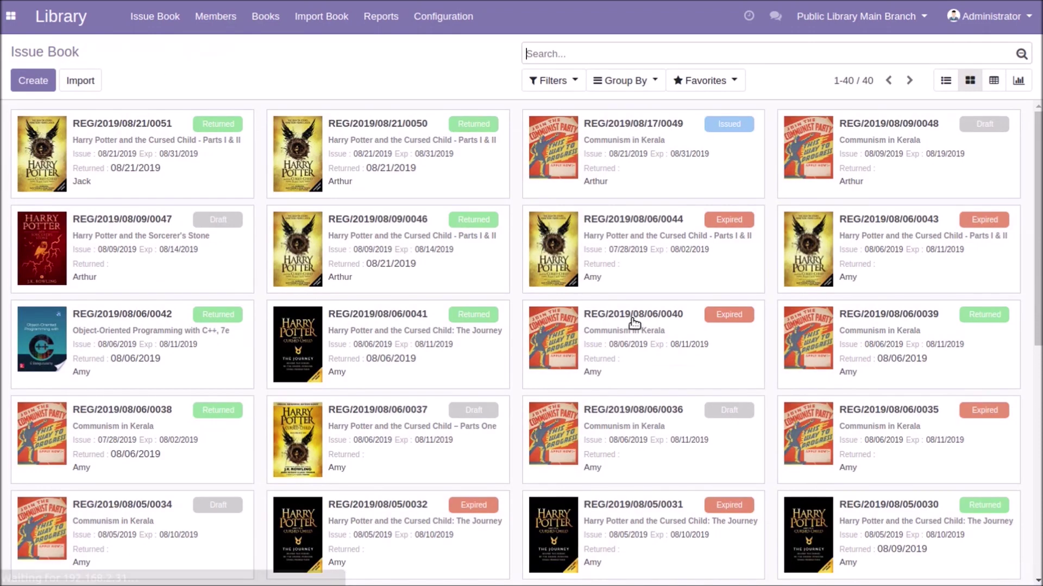
pyautogui.click(954, 452)
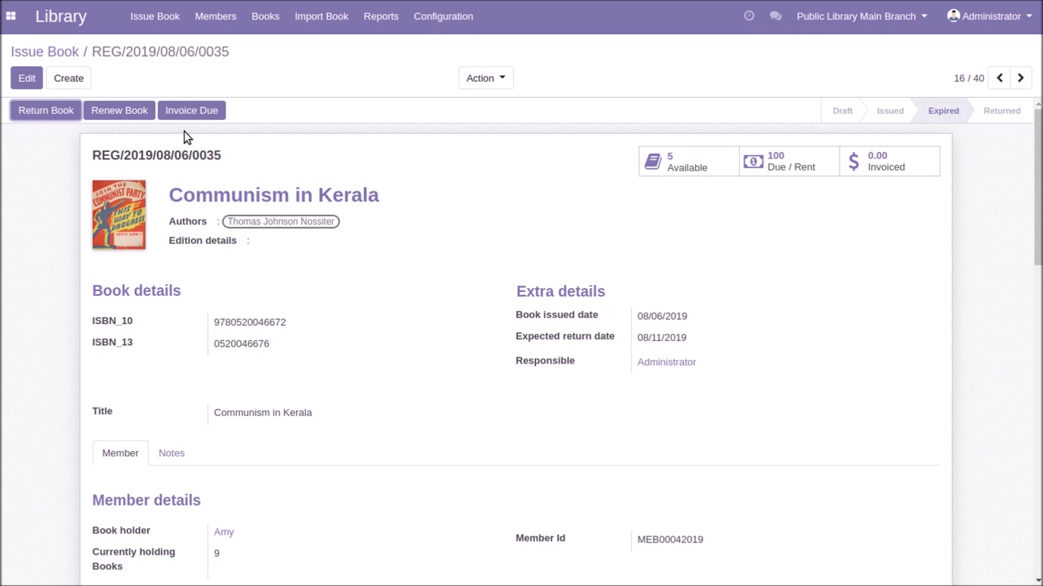
pyautogui.click(130, 115)
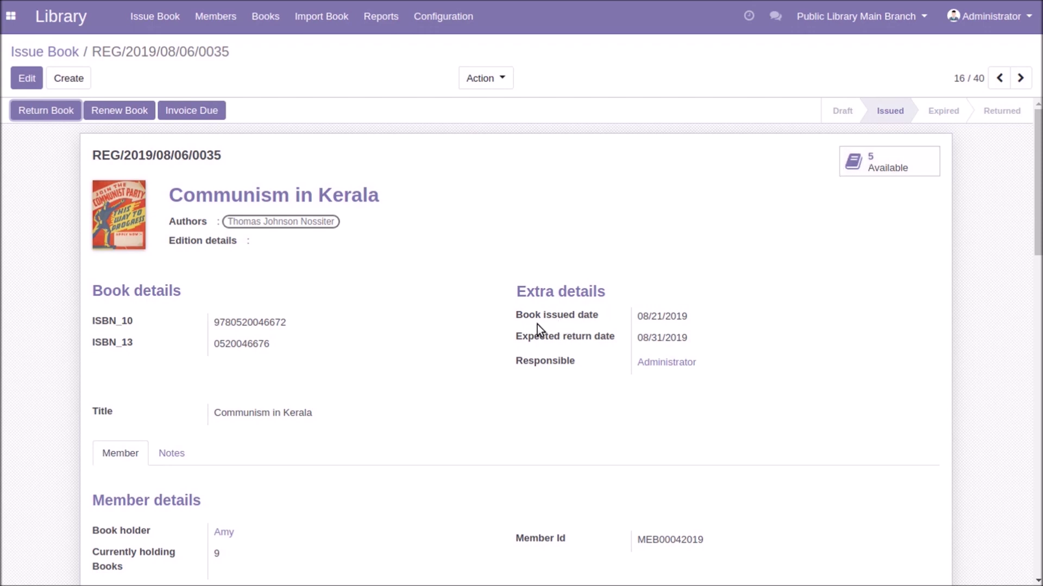
# Examine the renewed record's member details and history log, including the due amount changes and the August 14, 2019 expiry reminder.
pyautogui.scroll(-3, 340, 367)
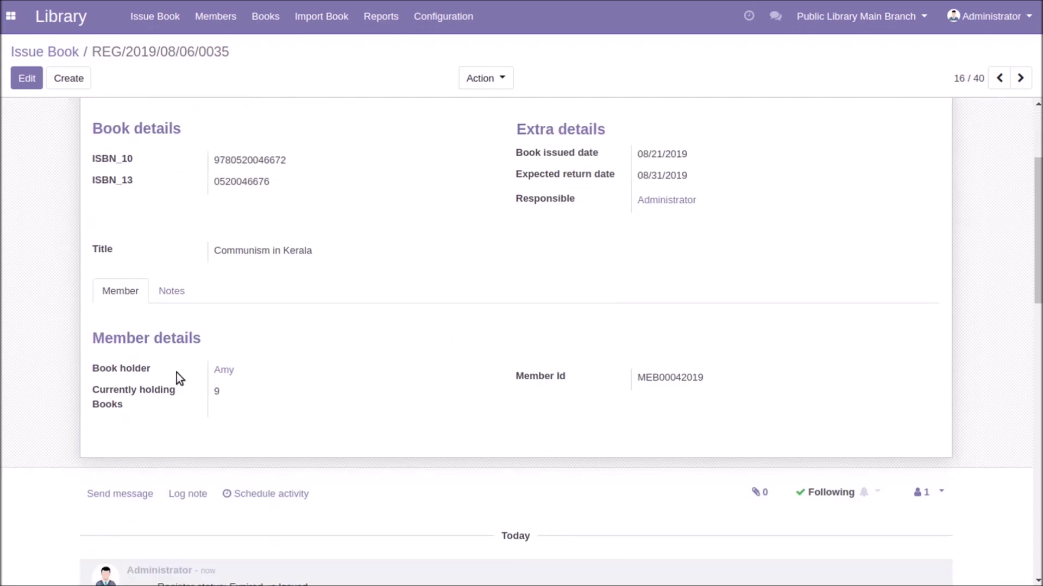
pyautogui.scroll(-7, 177, 373)
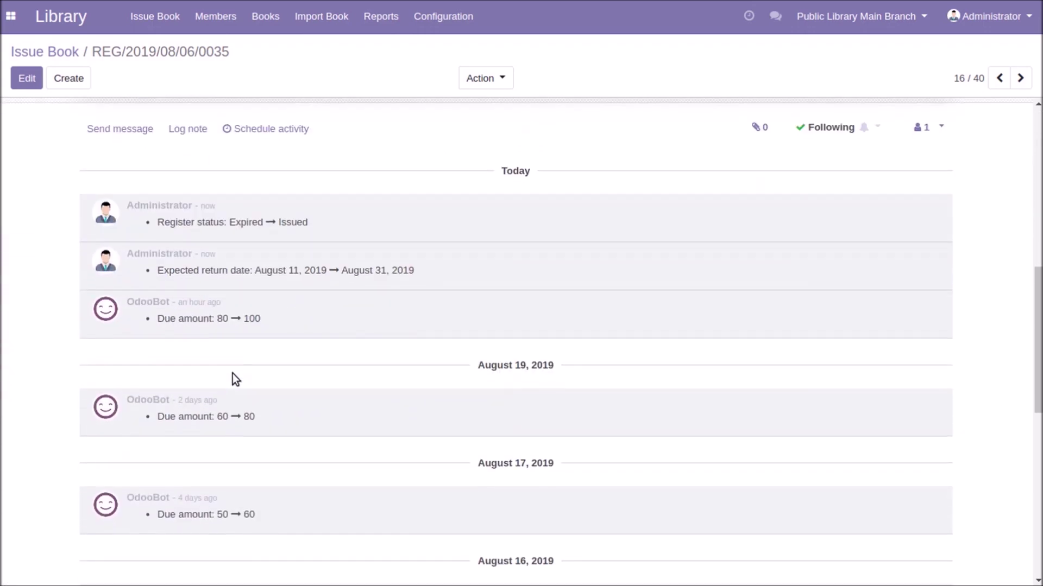
pyautogui.scroll(-7, 232, 373)
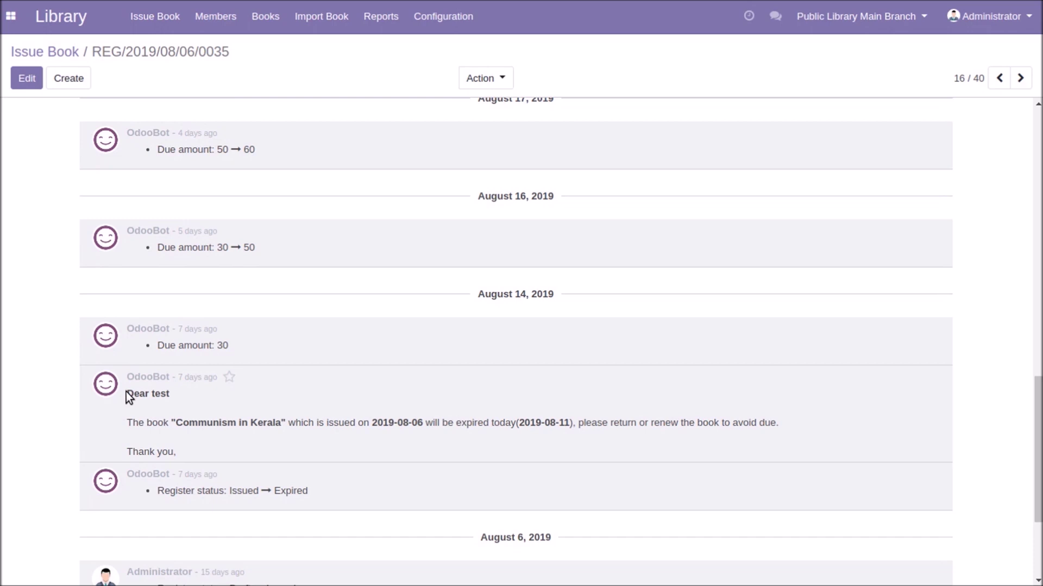
pyautogui.moveTo(173, 452); pyautogui.dragTo(130, 394)
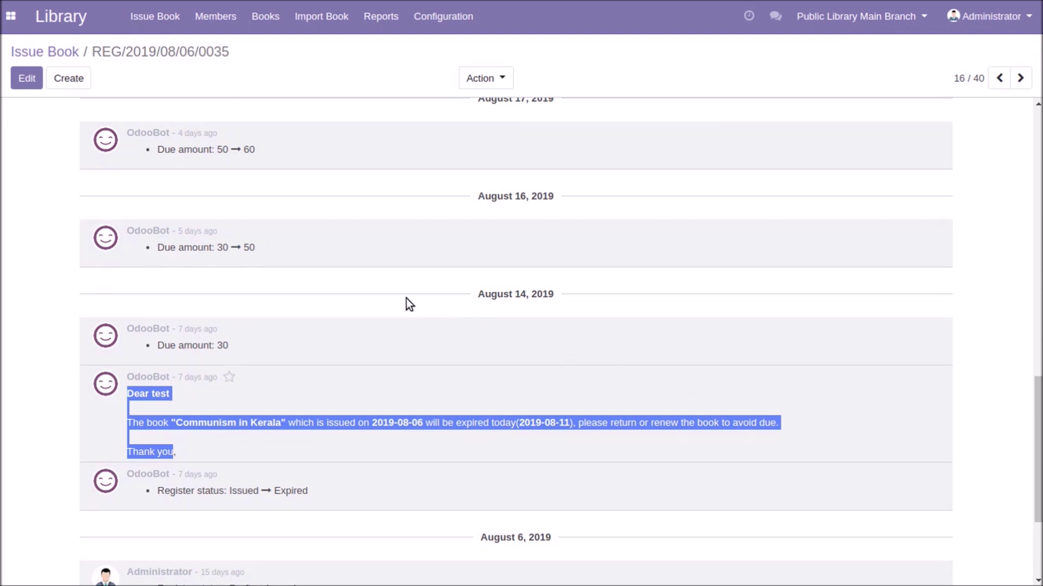
pyautogui.scroll(15, 406, 298)
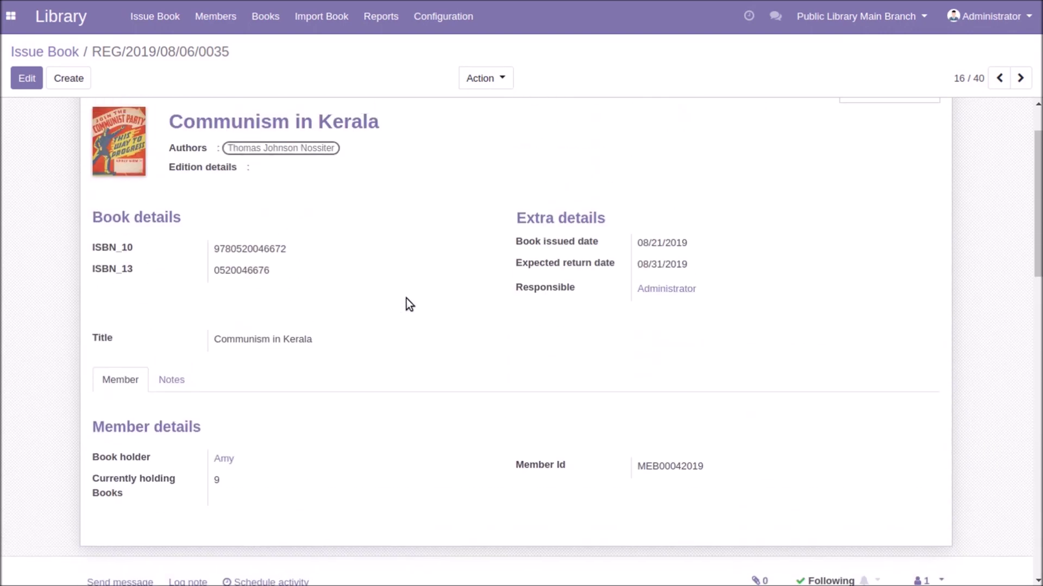
pyautogui.scroll(3, 406, 298)
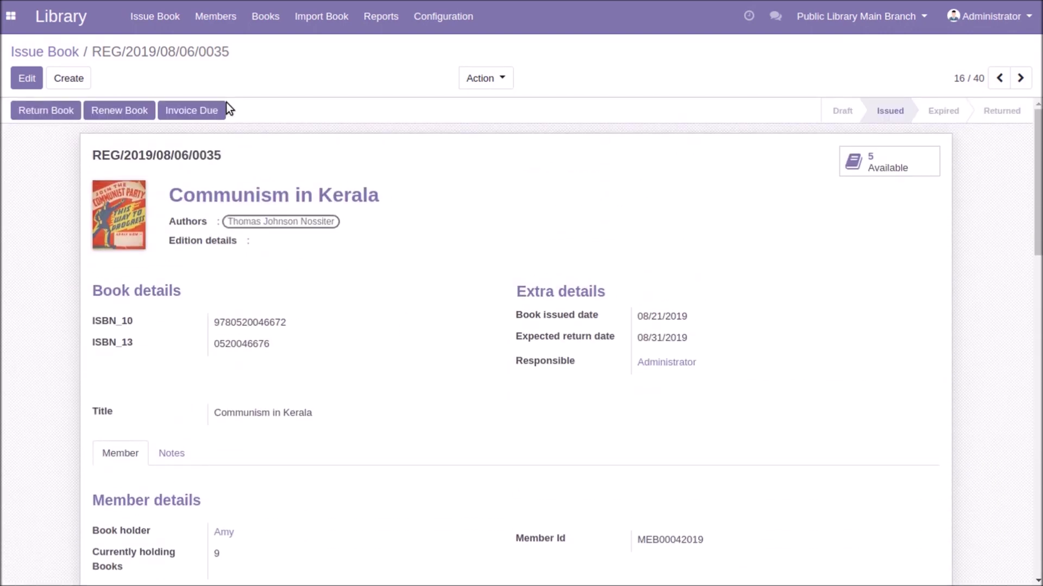
# Open the expired Harry Potter and the Cursed Child record issued on 08/06/2019 and try to return the book.
pyautogui.click(30, 51)
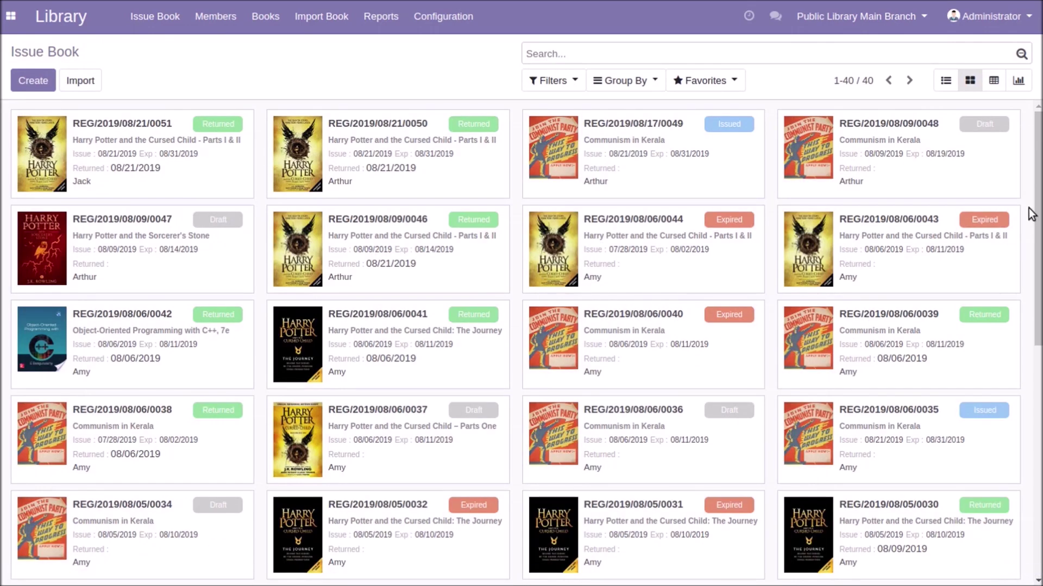
pyautogui.click(966, 240)
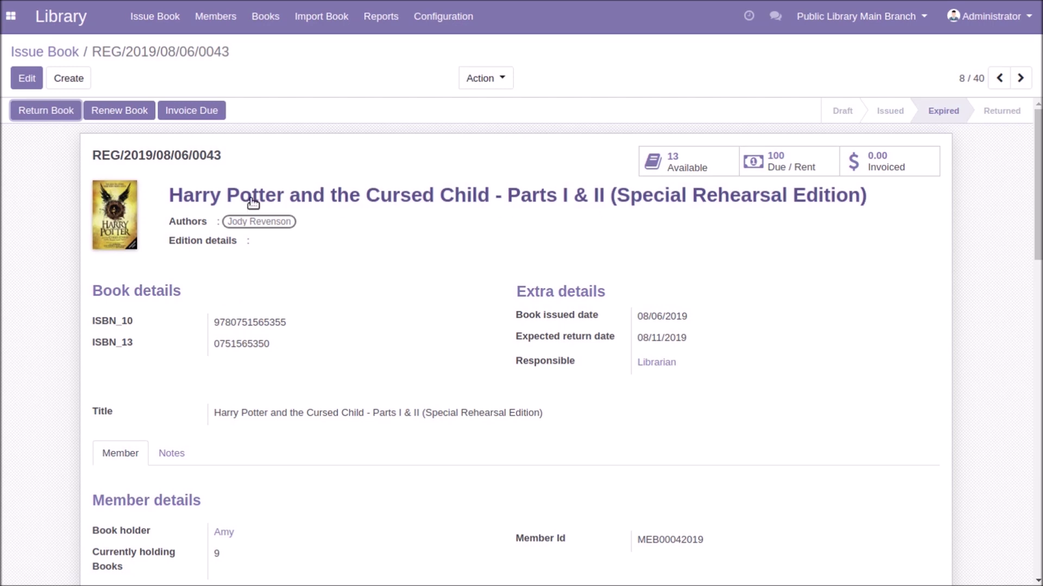
pyautogui.click(52, 114)
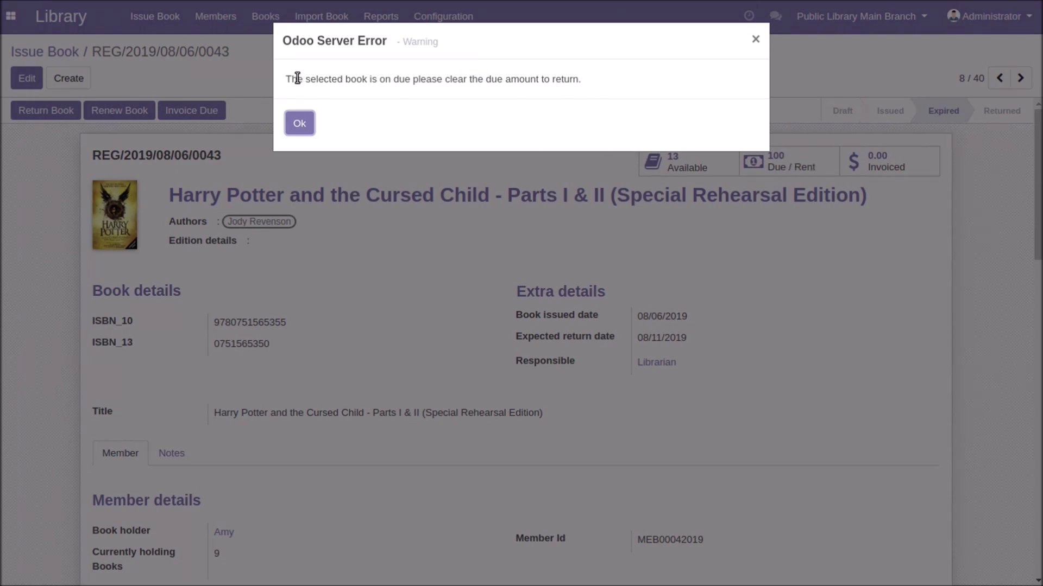
pyautogui.click(299, 124)
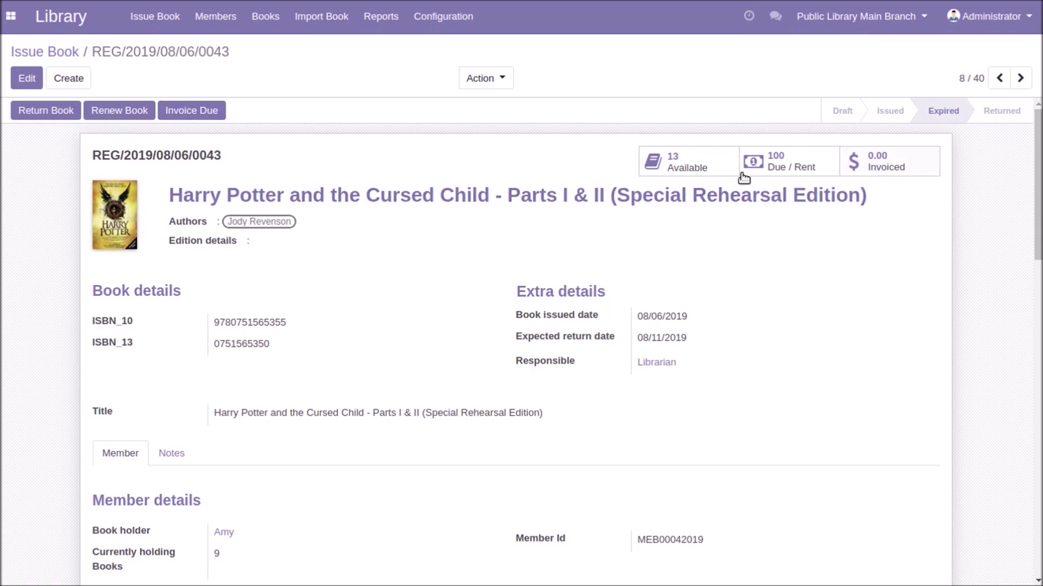
# Invoice the expired record's due amount with its payment registered, and return the Harry Potter book.
pyautogui.click(215, 114)
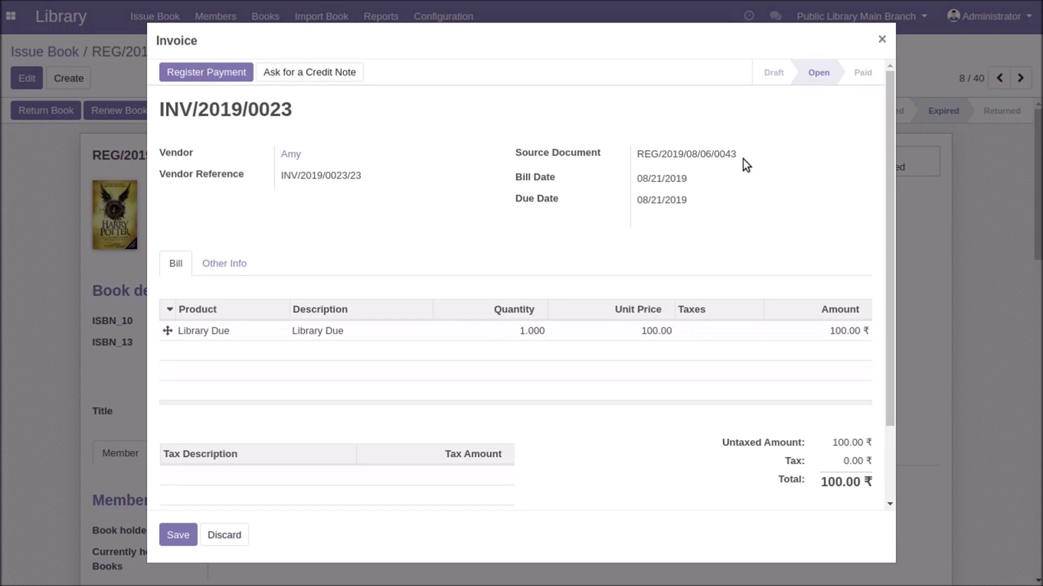
pyautogui.click(211, 72)
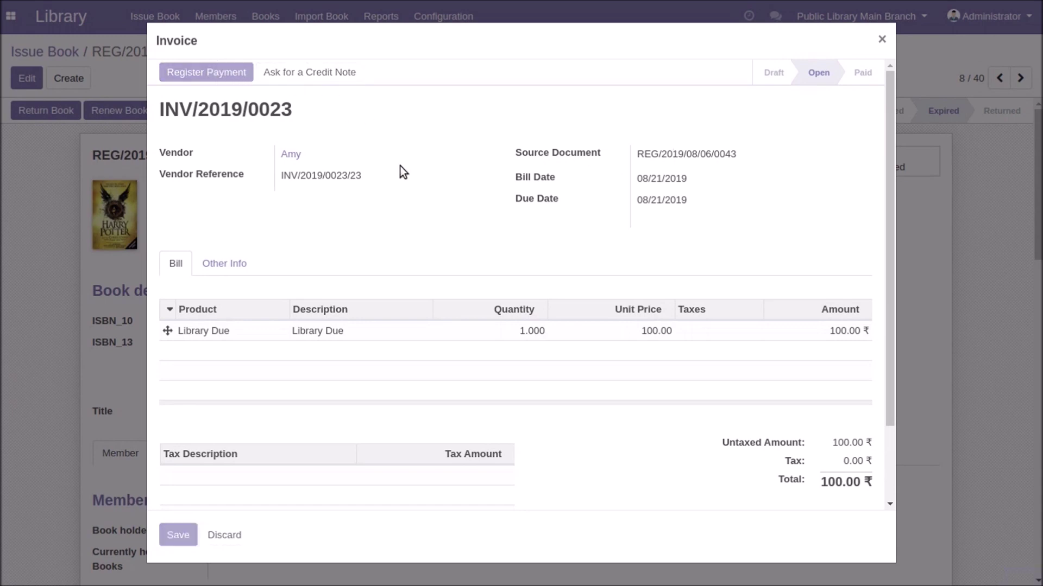
pyautogui.click(184, 336)
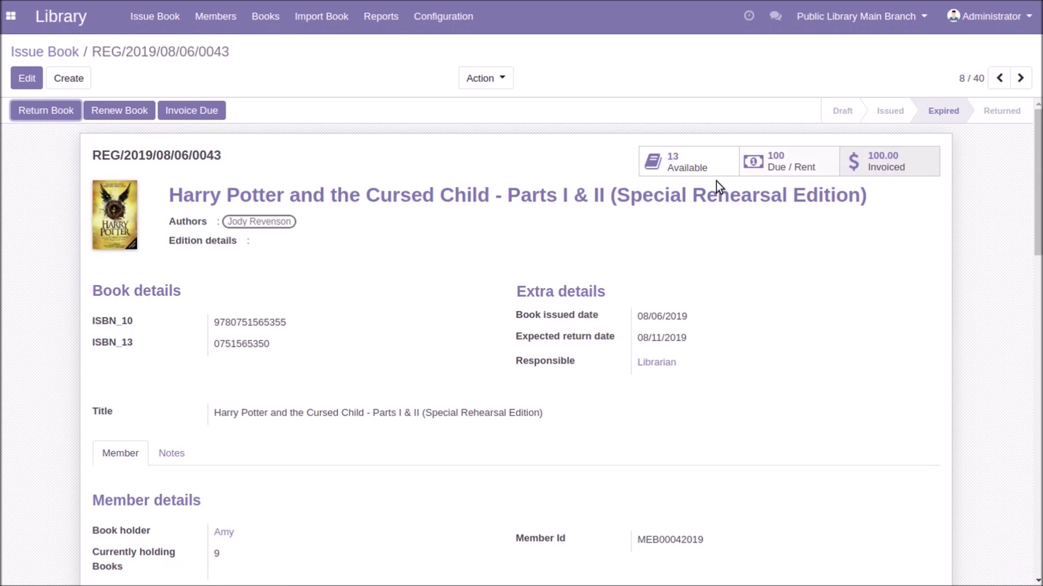
pyautogui.click(54, 112)
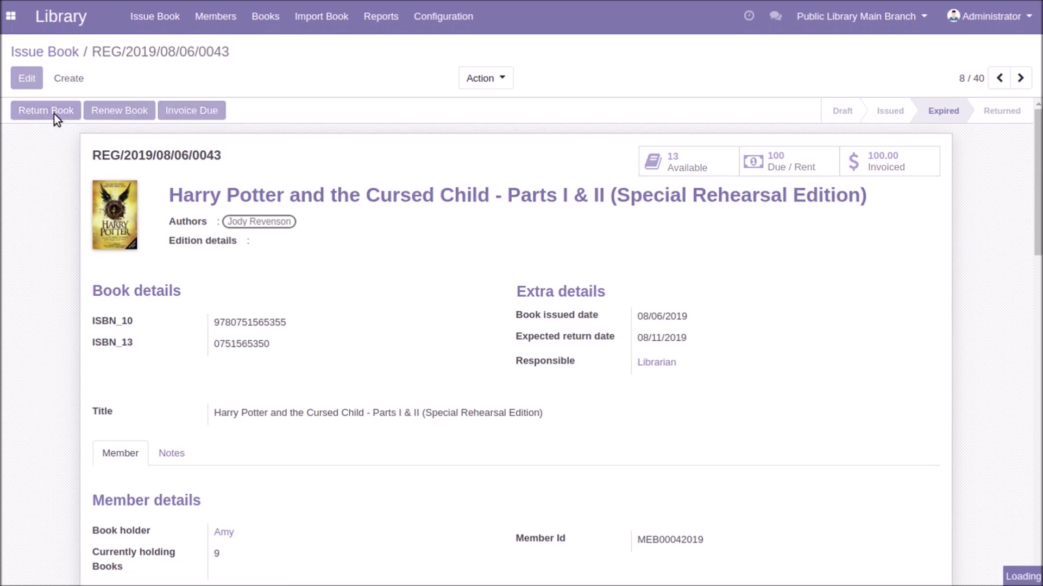
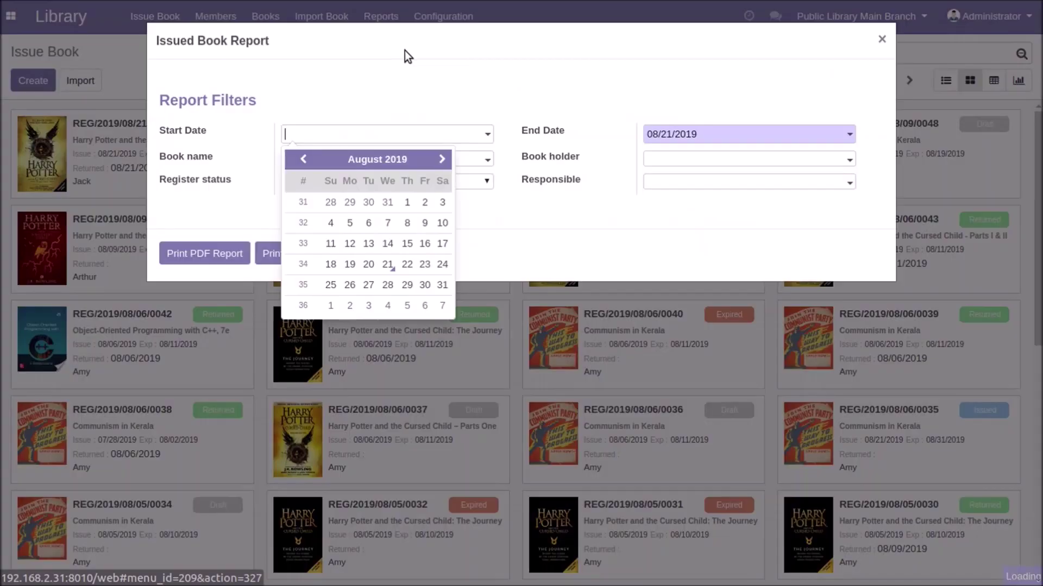
# Examine the filters of the Issued Book Report and the Member Report, cancelling both without printing.
pyautogui.click(410, 94)
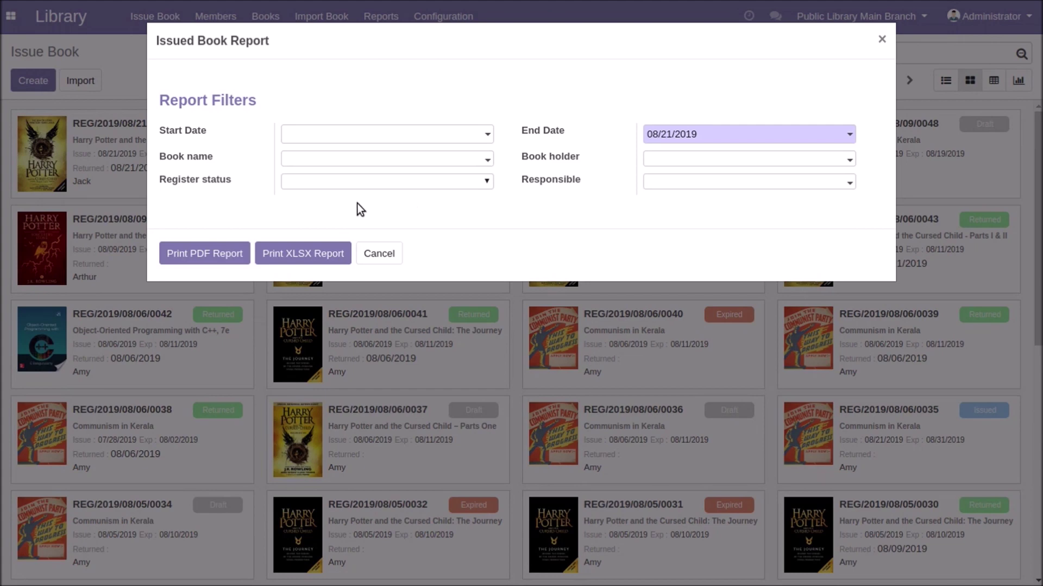
pyautogui.click(380, 256)
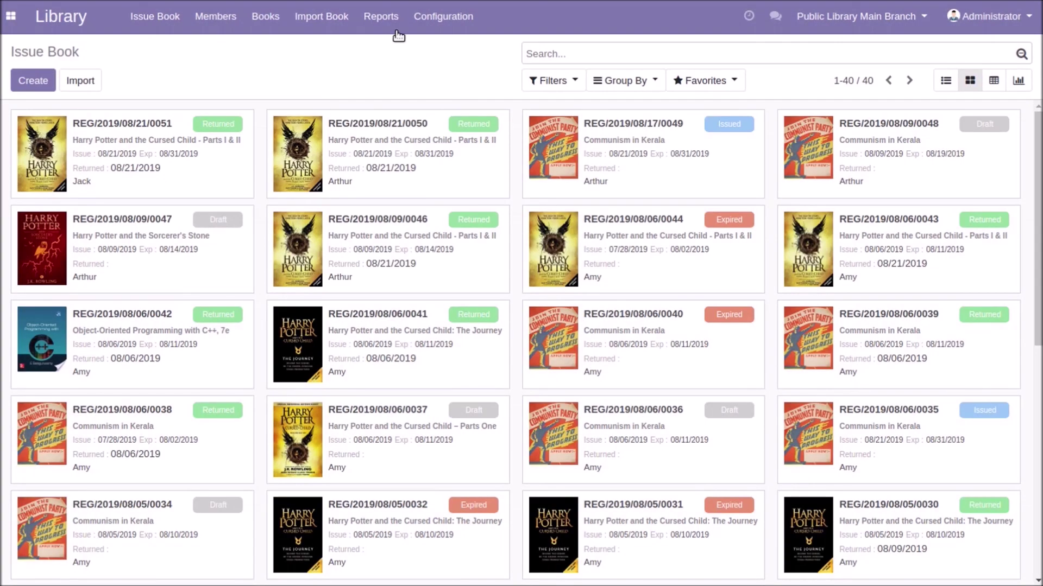
pyautogui.click(381, 23)
pyautogui.click(384, 68)
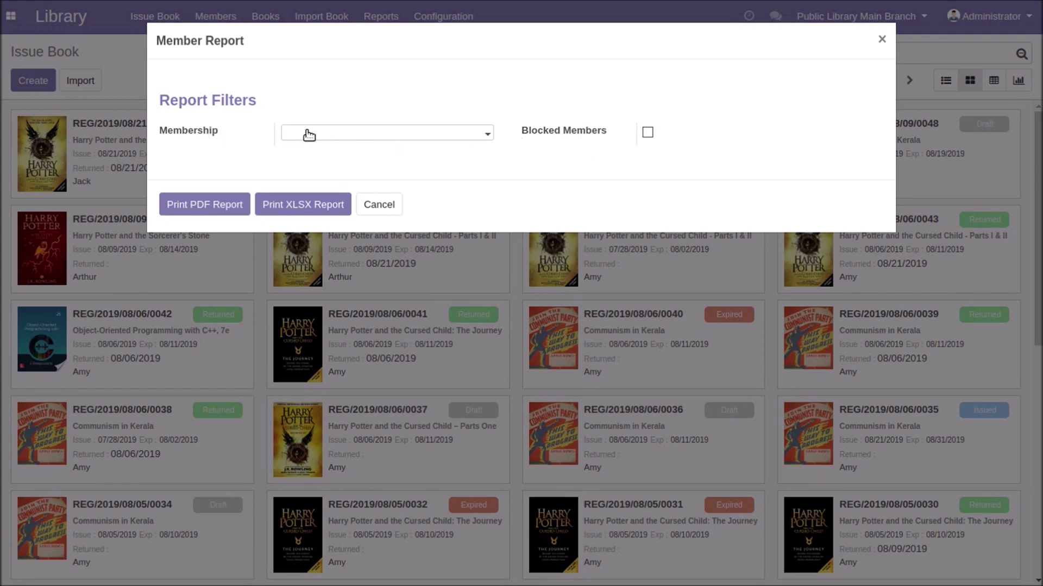
pyautogui.click(328, 136)
pyautogui.click(590, 156)
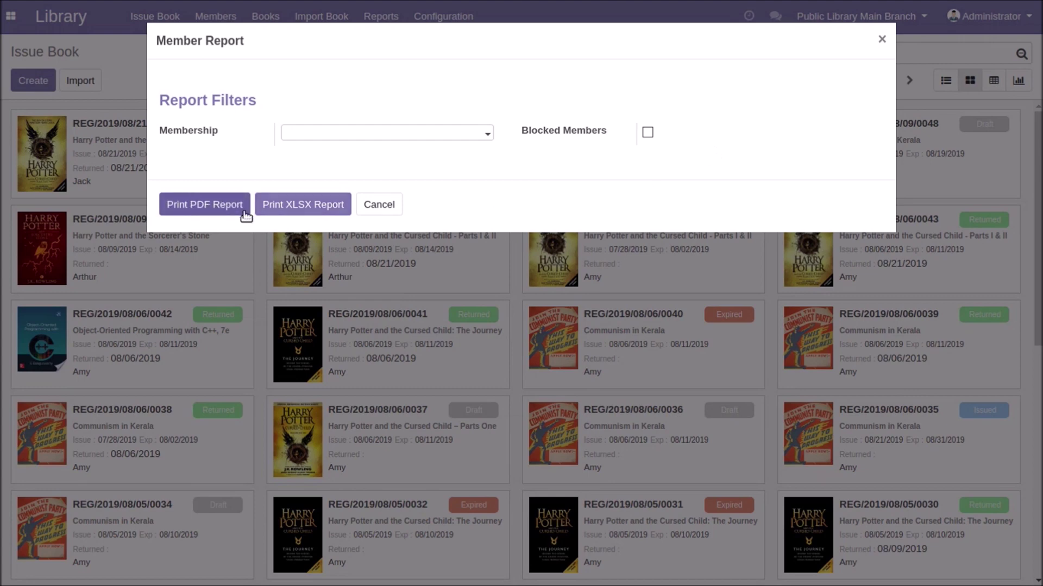
pyautogui.click(376, 207)
# Print the Books Report as a PDF and open the downloaded file.
pyautogui.click(380, 15)
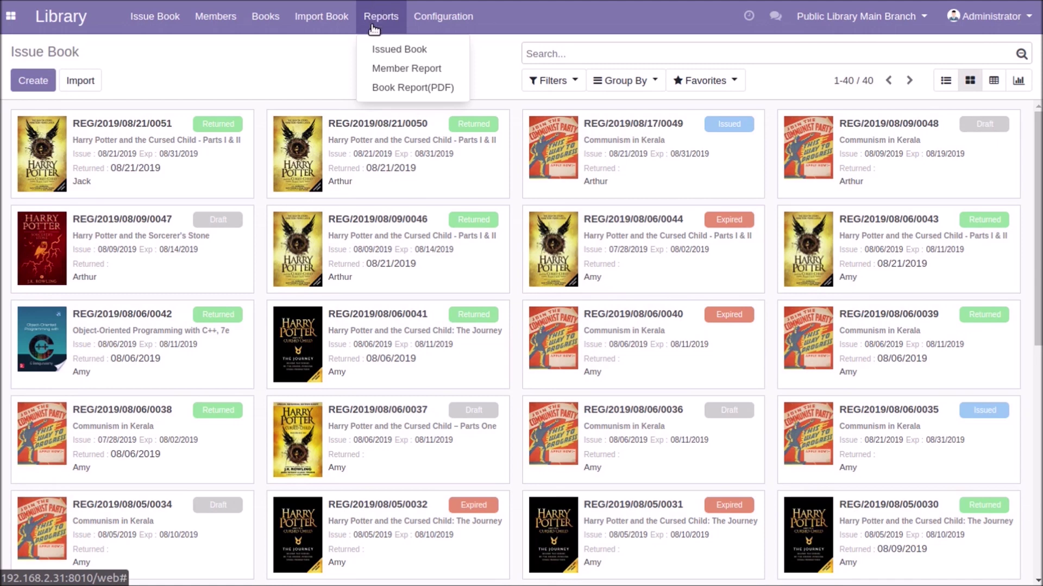
pyautogui.click(407, 90)
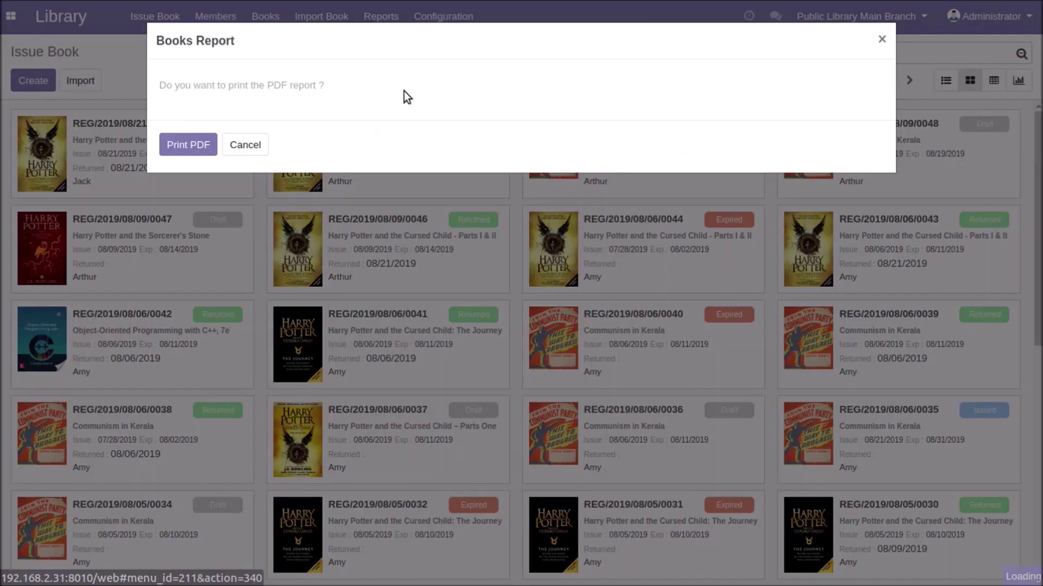
pyautogui.click(202, 146)
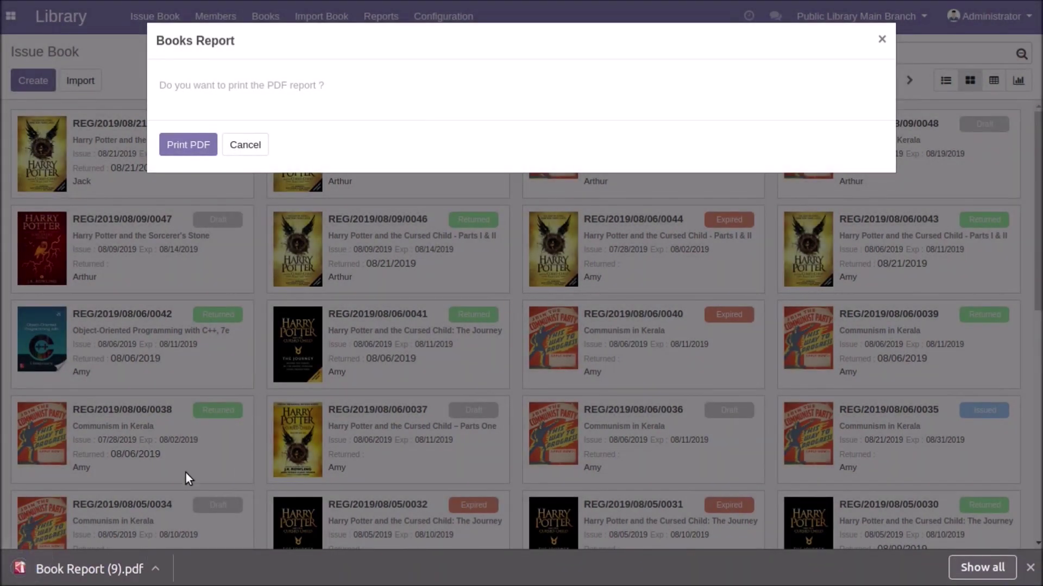
pyautogui.click(87, 566)
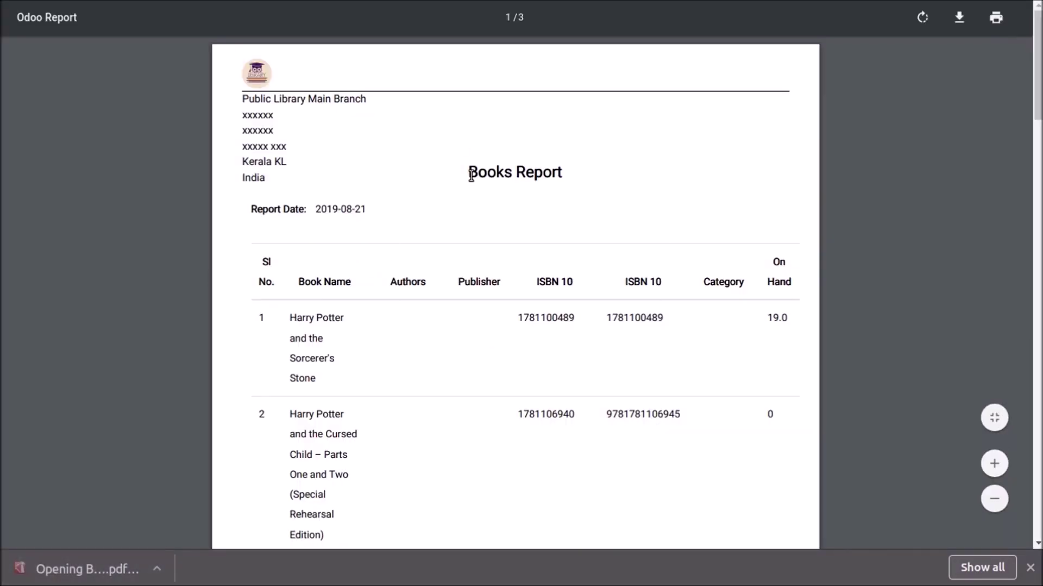
# Read through the Books Report PDF, and close both the file and the report dialog.
pyautogui.scroll(-3, 515, 302)
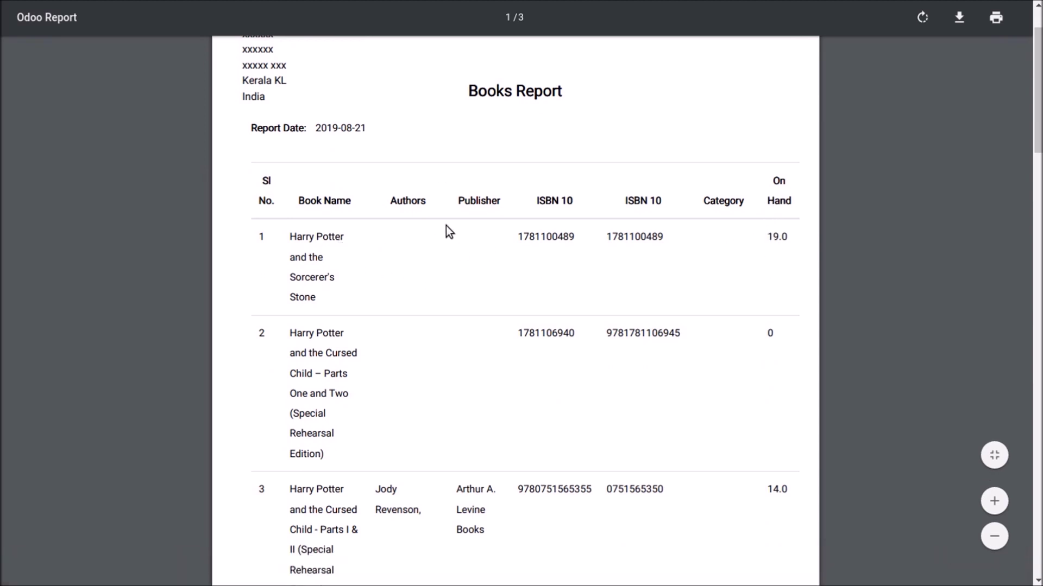
pyautogui.scroll(-5, 433, 222)
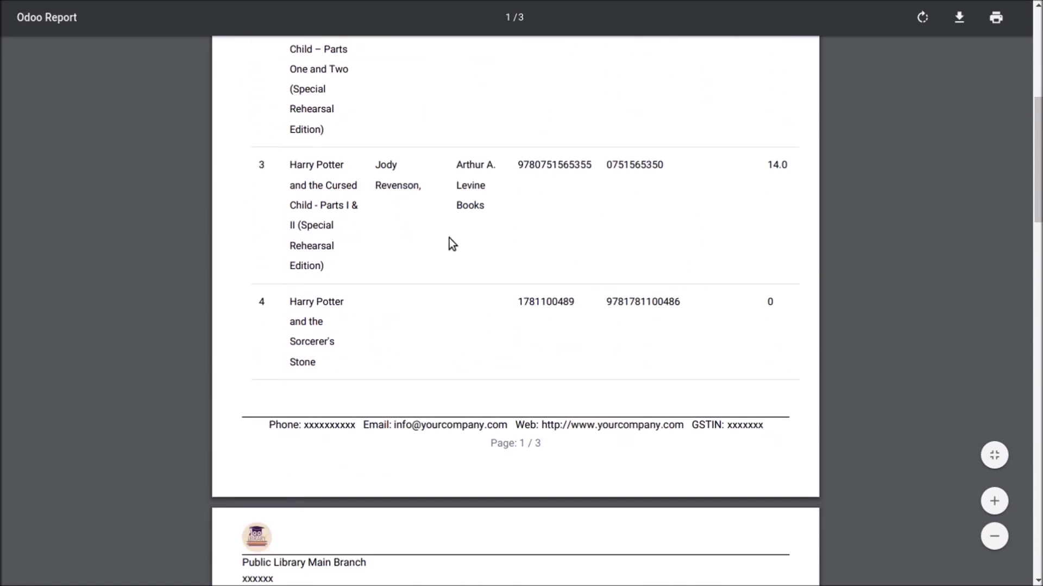
pyautogui.hotkey('ctrl', 'w')
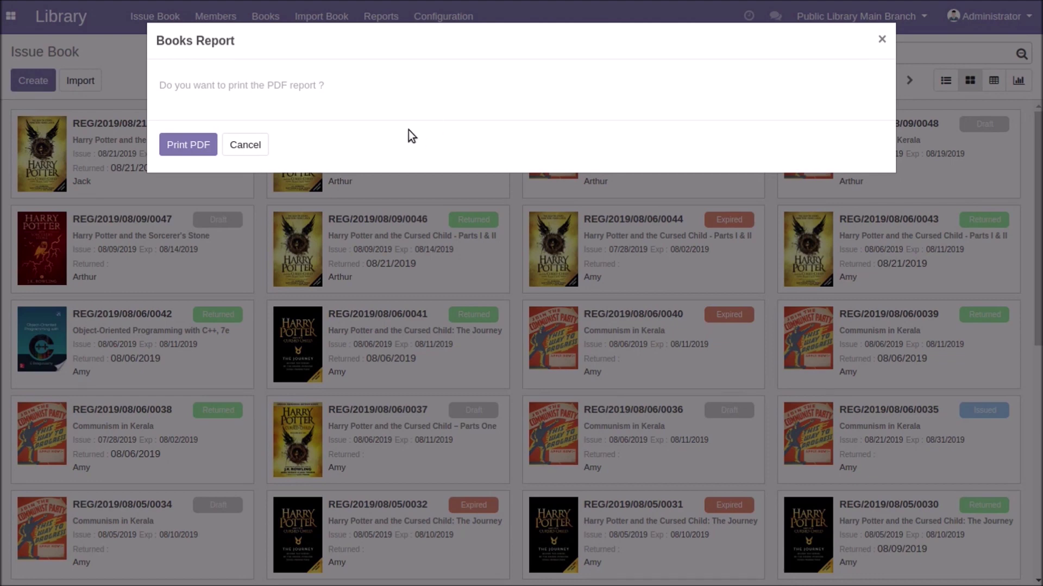
pyautogui.click(251, 148)
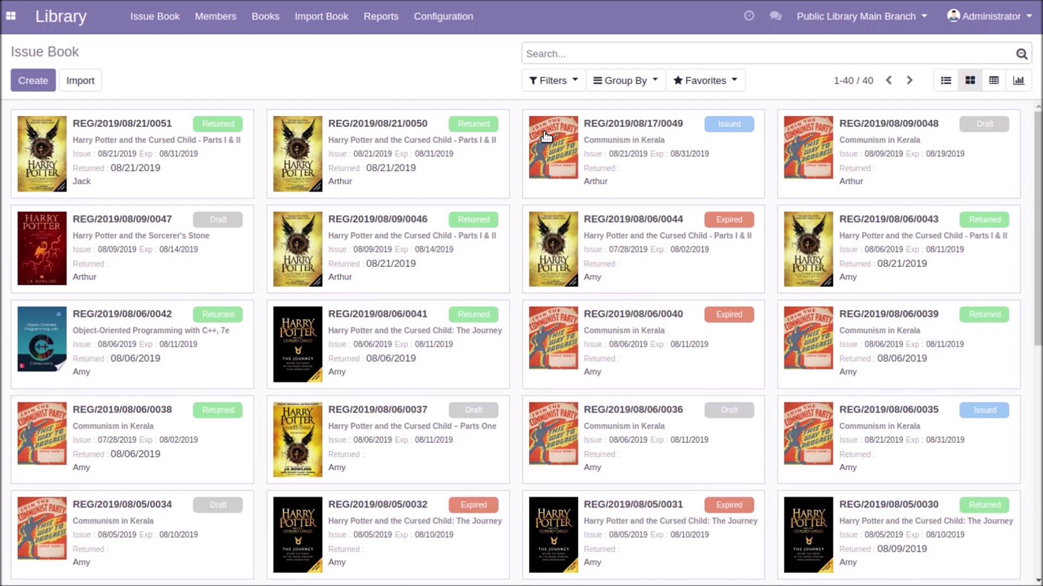